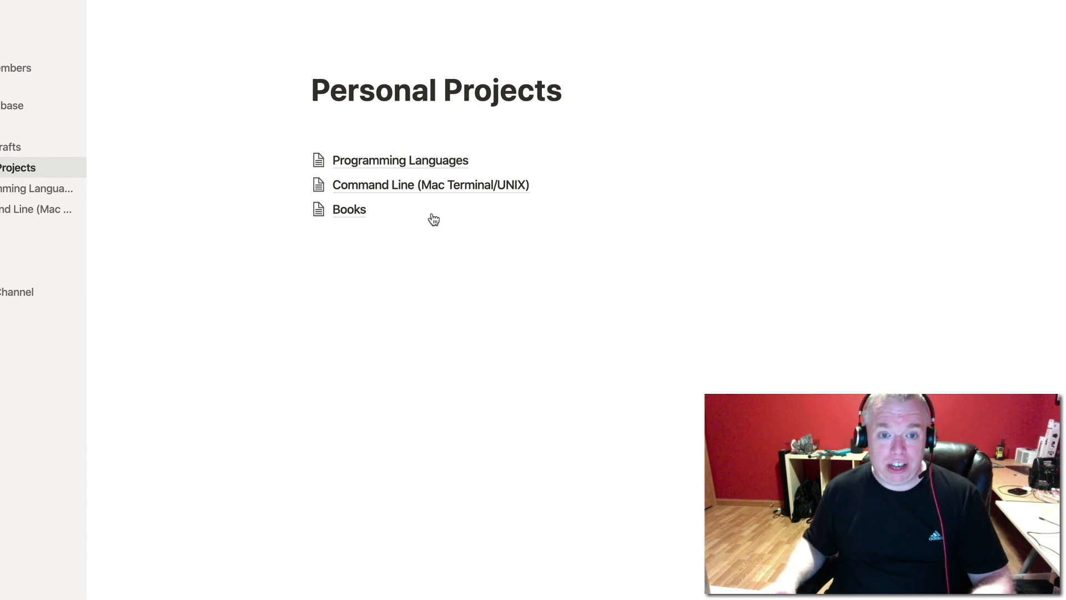
Place the cursor on a new empty line just below the Books link on Personal Projects.
{"action": "left_click", "coordinate": [362, 242]}
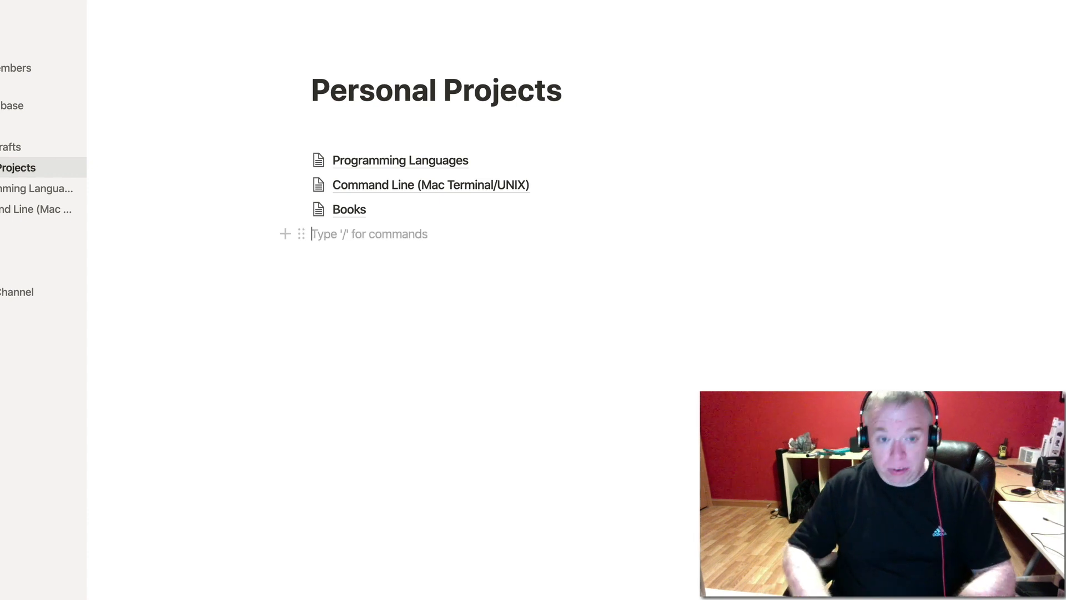
Insert a sub-page titled 'YouTube Bullet Journal' with /page and start it as an empty page.
{"action": "type", "text": "/page"}
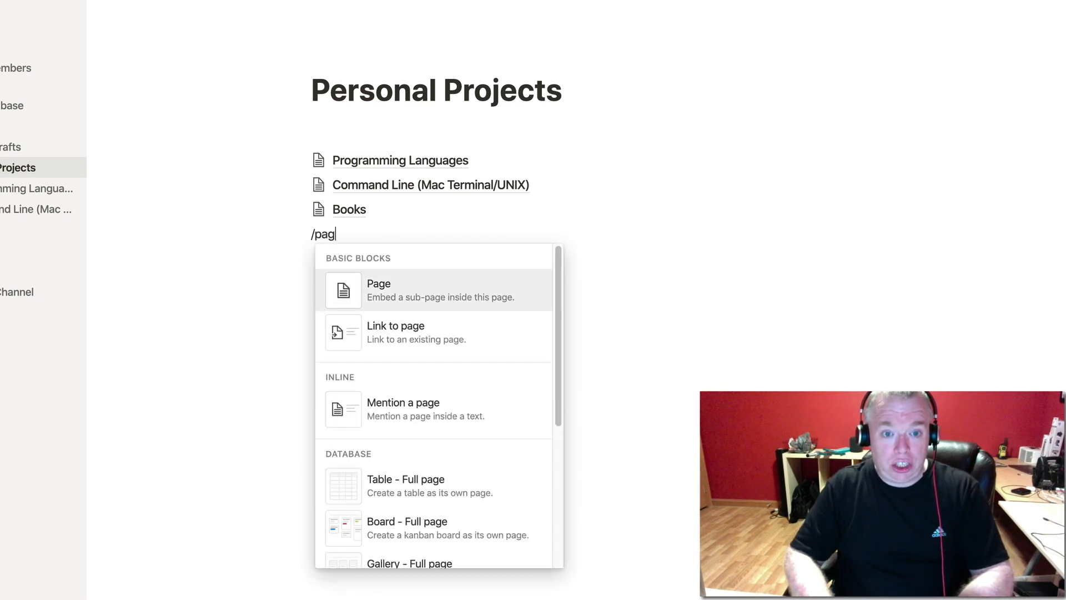
{"action": "mouse_move", "coordinate": [409, 276]}
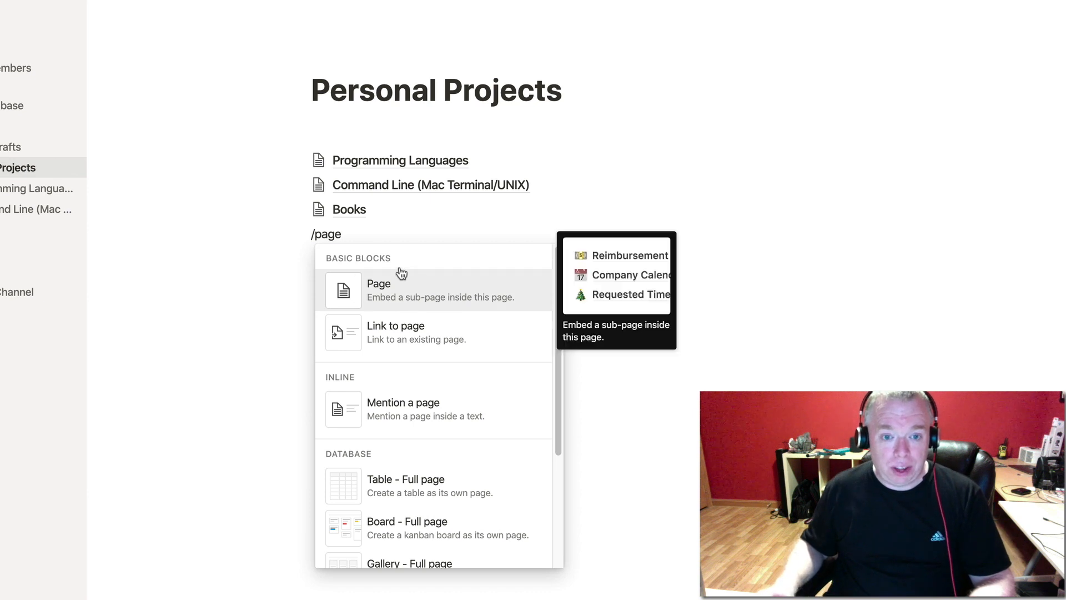
{"action": "left_click", "coordinate": [499, 297]}
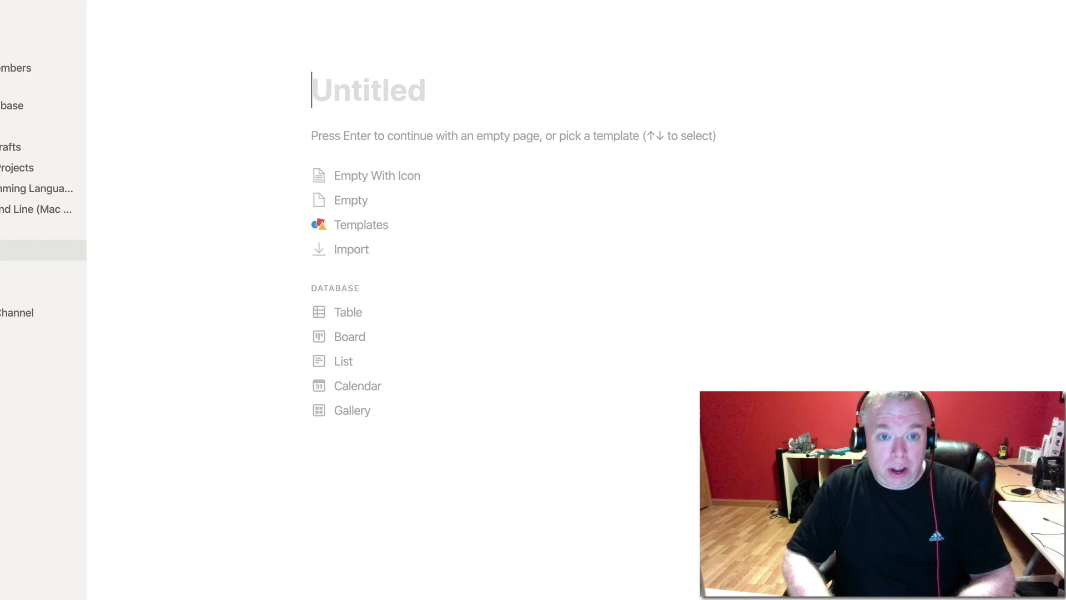
{"action": "type", "text": "Youtu"}
{"action": "key", "text": "BackSpace"}
{"action": "key", "text": "BackSpace"}
{"action": "type", "text": "Tube "}
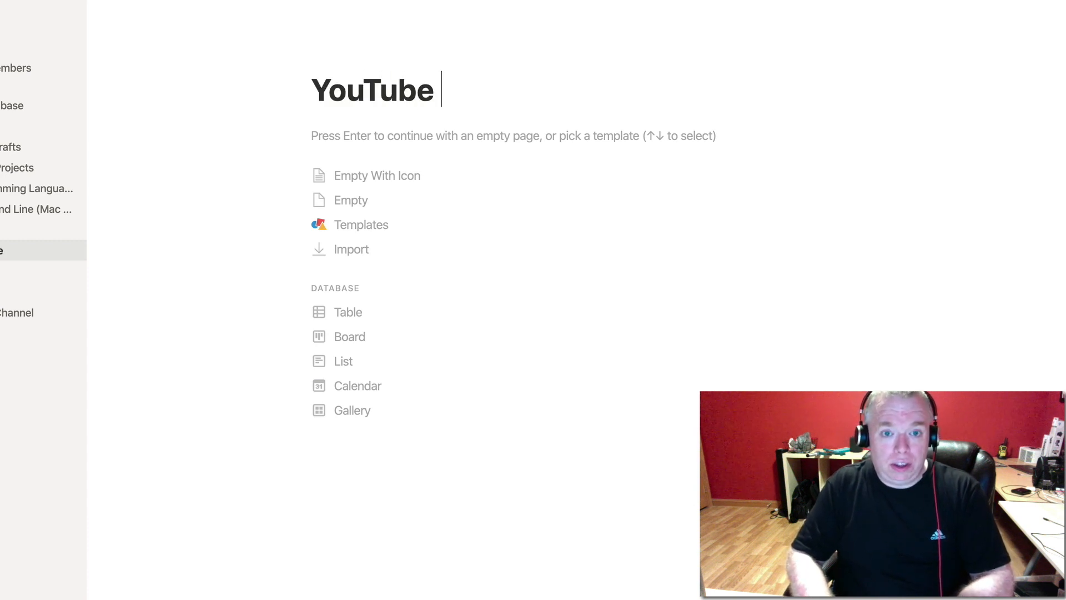
{"action": "type", "text": "Bullet Journal"}
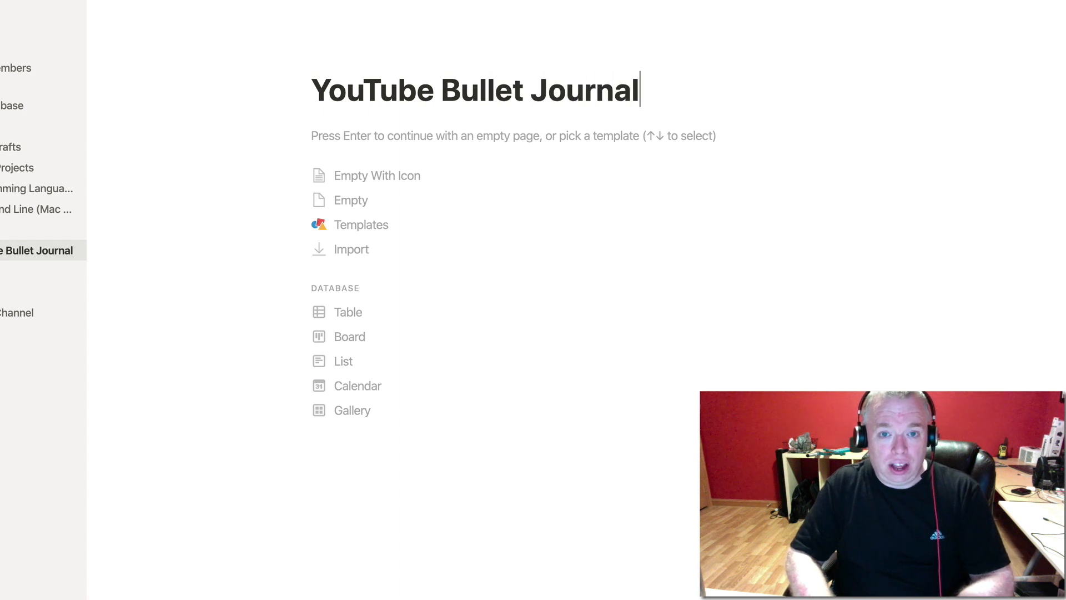
{"action": "key", "text": "Return"}
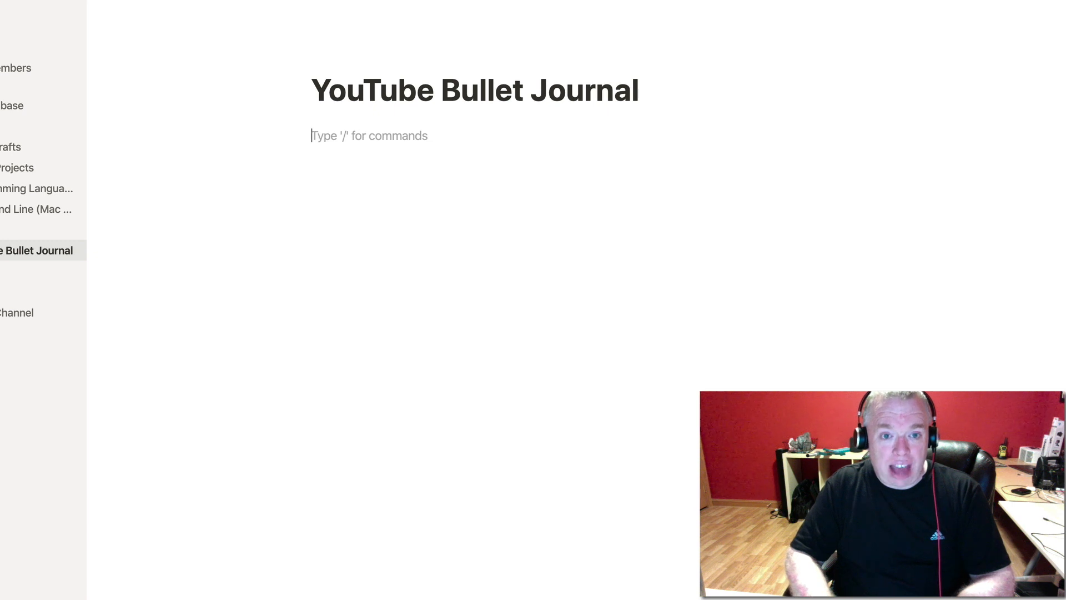
Add an empty sub-page titled 'Index' with /page.
{"action": "type", "text": "/page"}
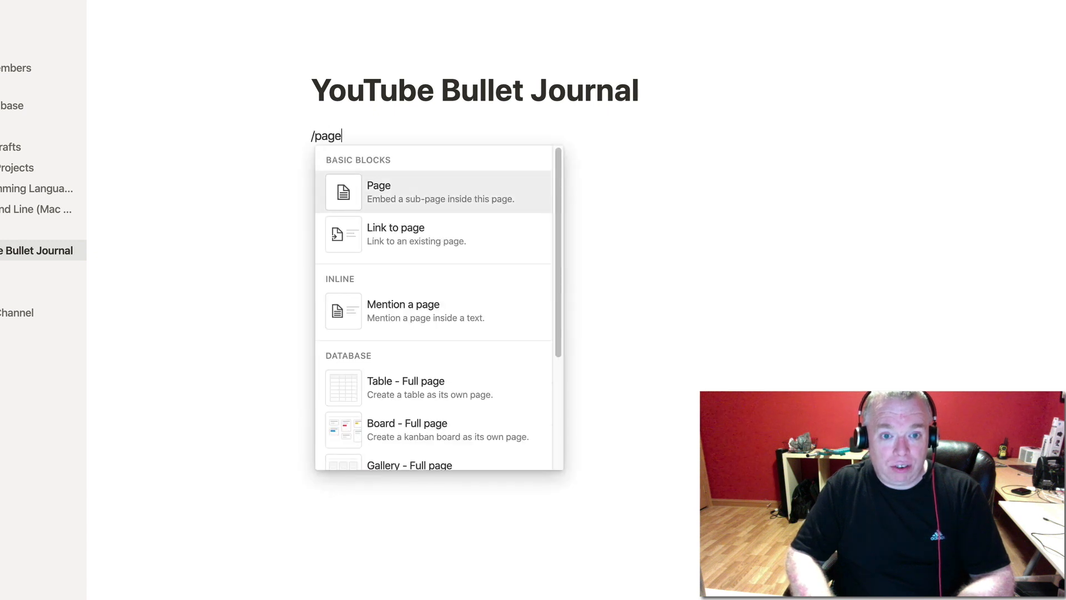
{"action": "key", "text": "Return"}
{"action": "type", "text": "Index"}
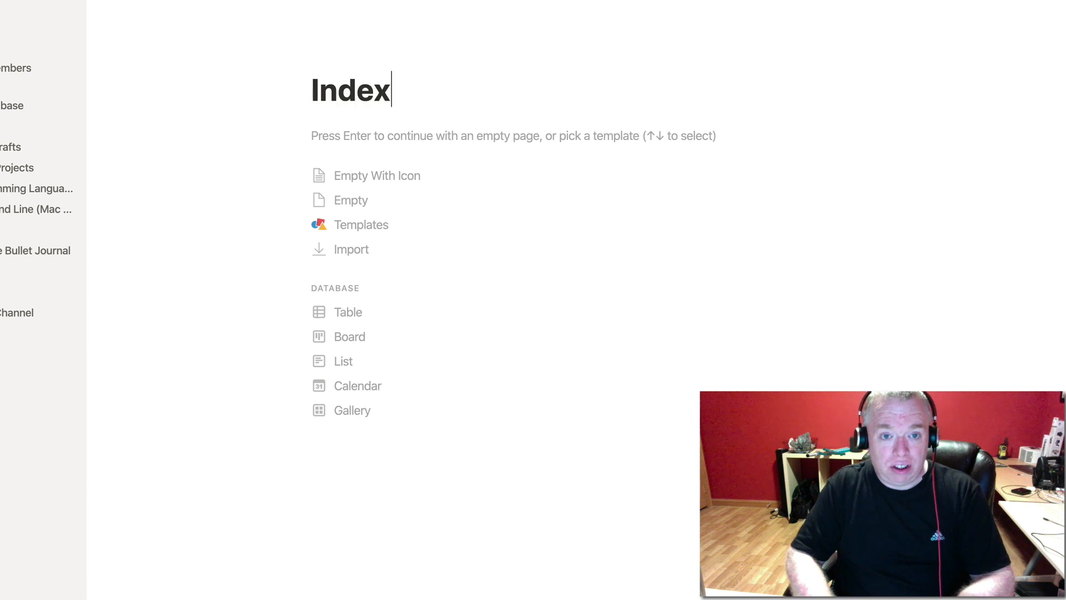
{"action": "key", "text": "Return"}
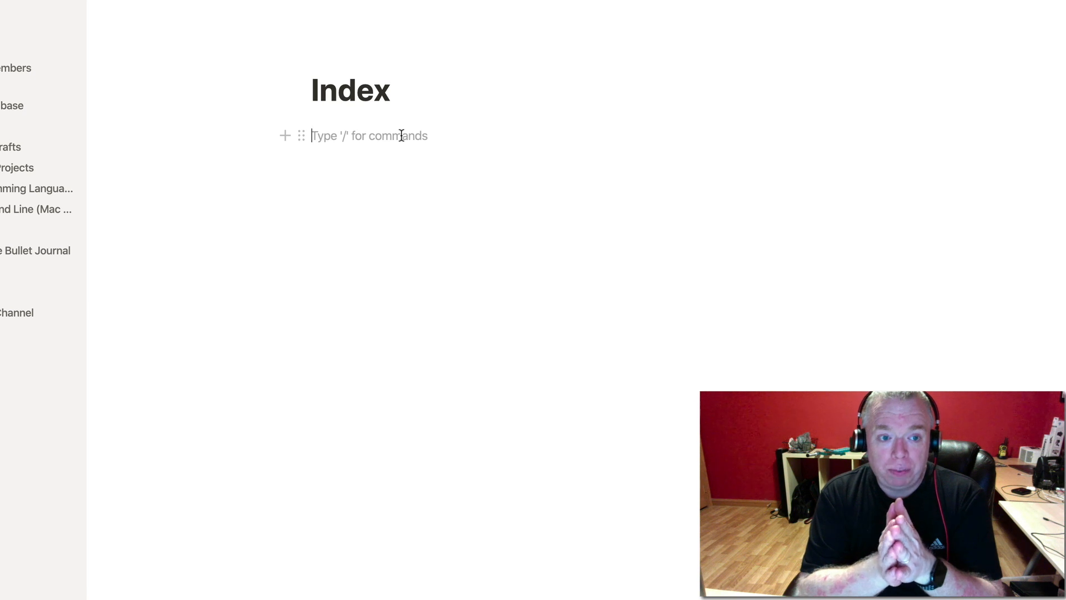
Add an empty sub-page titled 'Master Task Table' inside Index.
{"action": "type", "text": "/"}
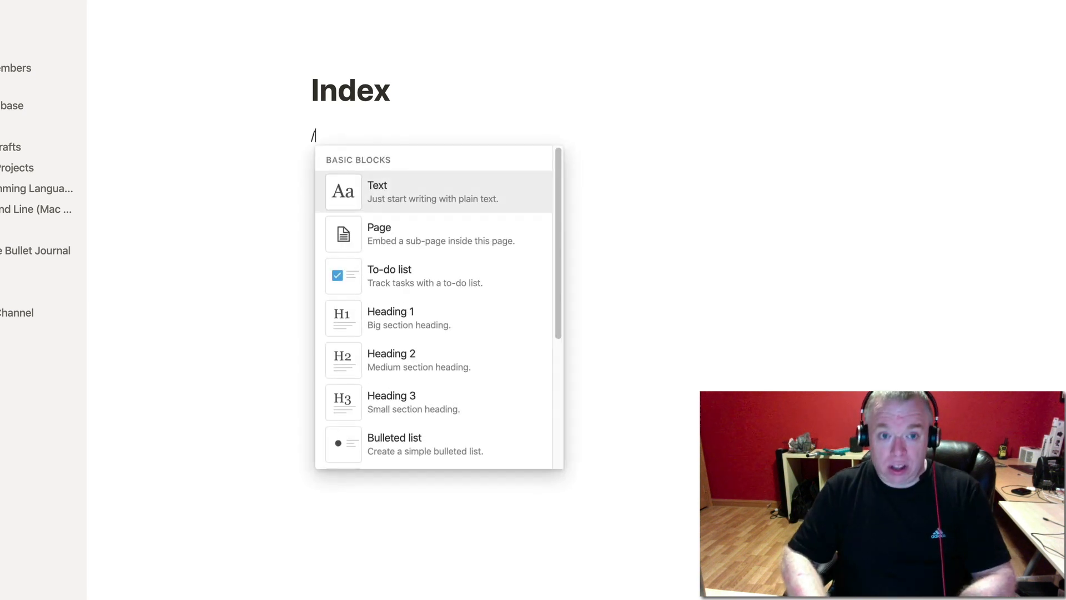
{"action": "type", "text": "page"}
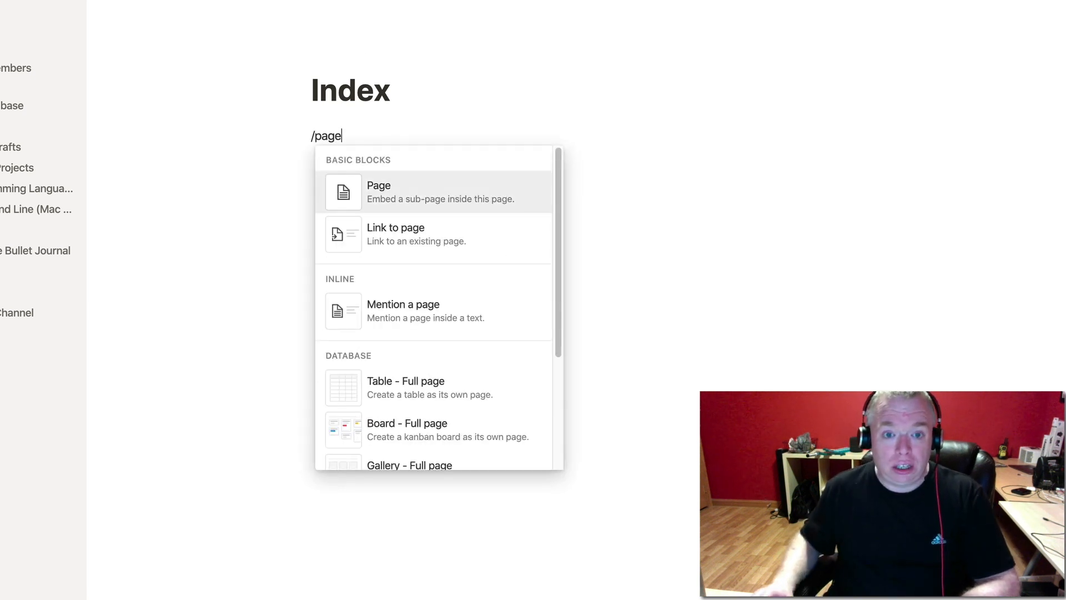
{"action": "left_click", "coordinate": [426, 193]}
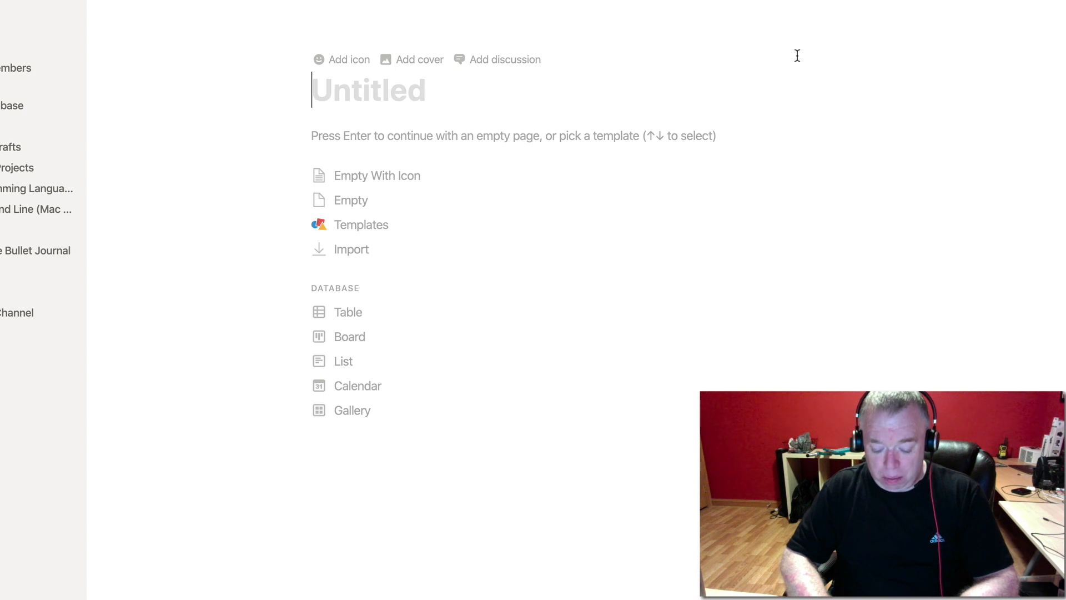
{"action": "type", "text": "Master Task"}
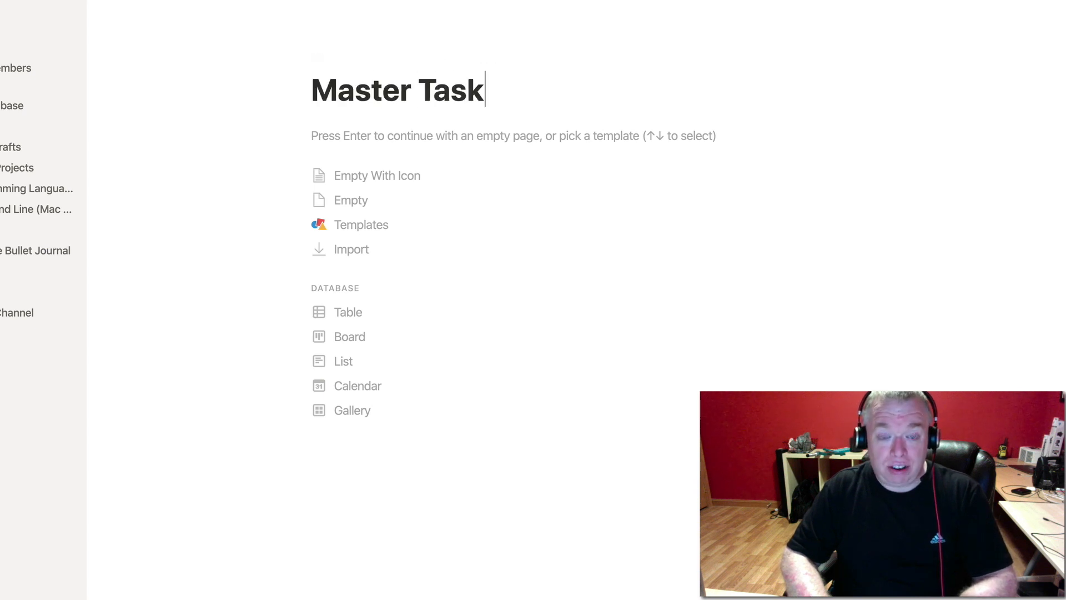
{"action": "type", "text": " Table"}
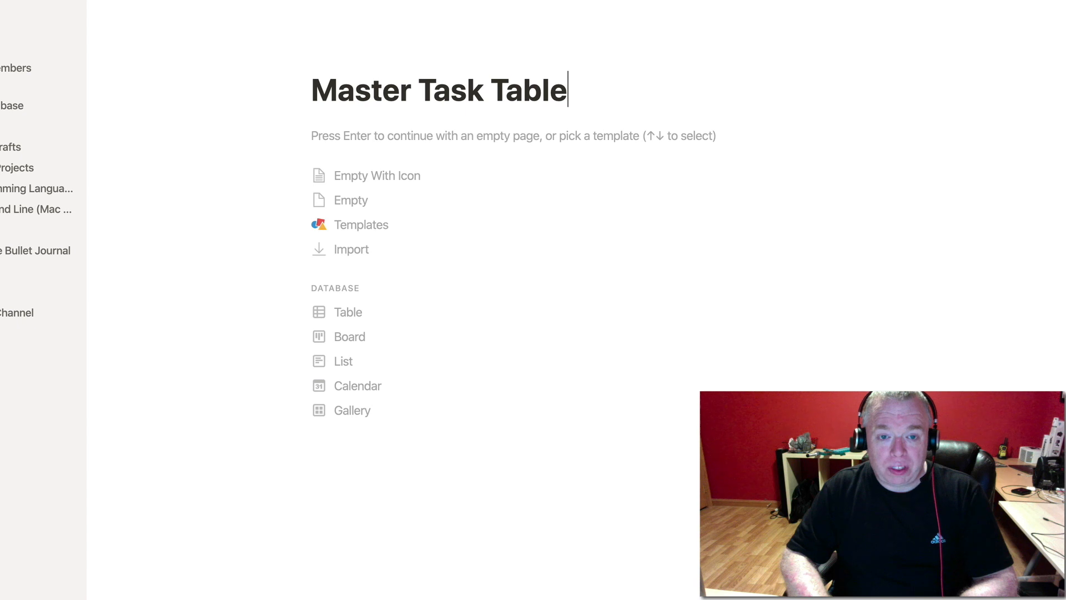
{"action": "key", "text": "Return"}
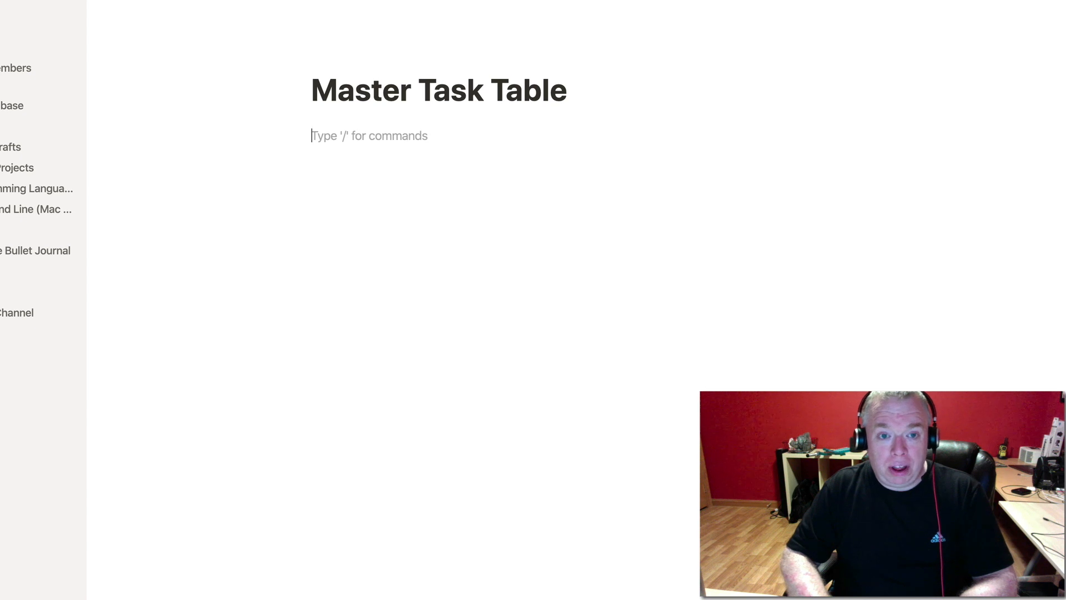
Insert an inline table with Name, Tags and Files columns using /table.
{"action": "type", "text": "/"}
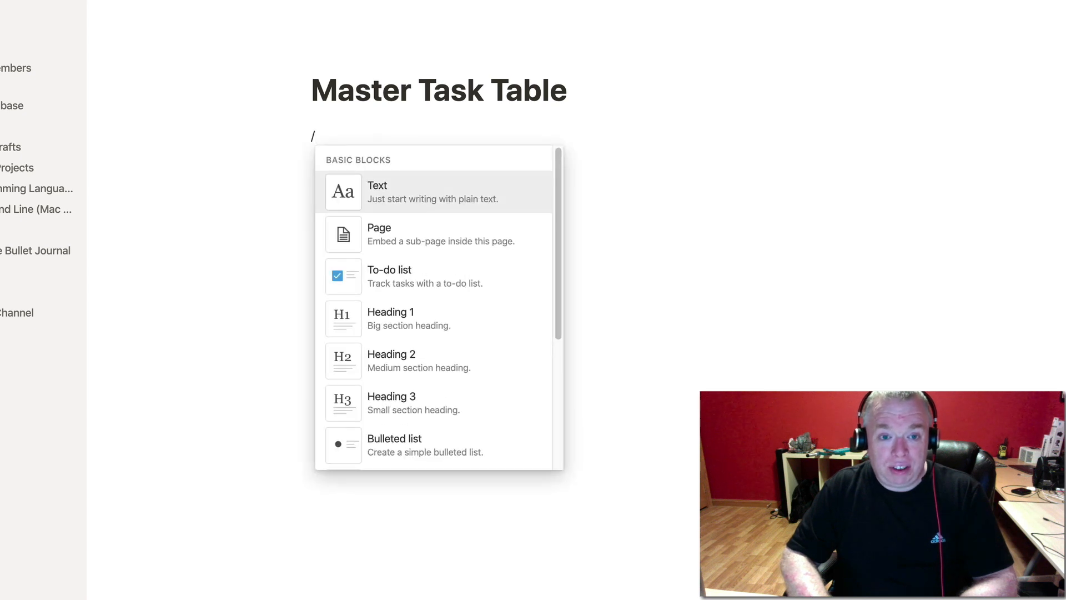
{"action": "type", "text": "table"}
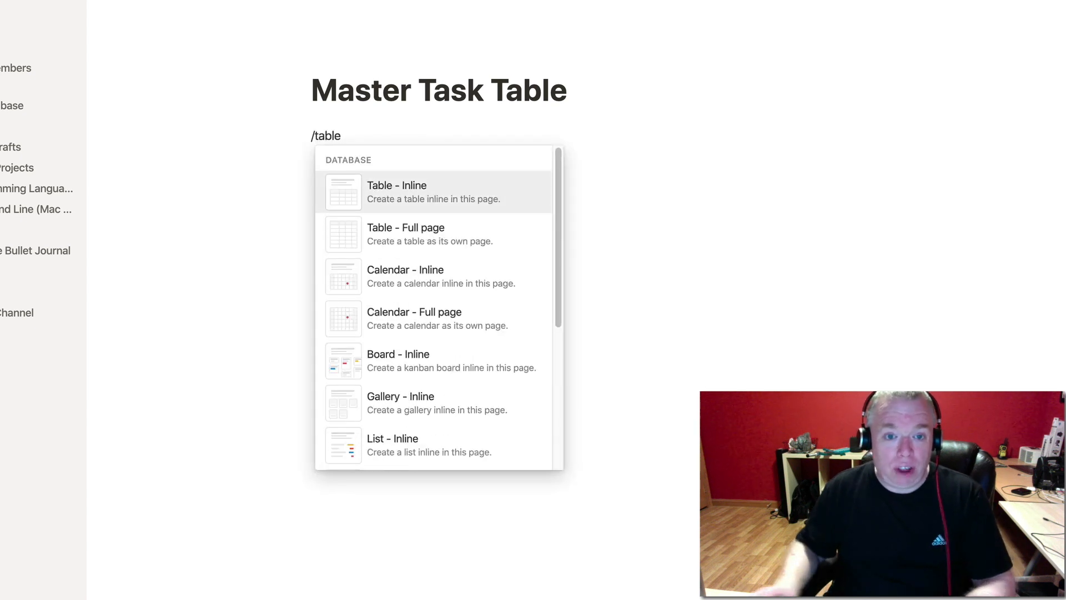
{"action": "scroll", "coordinate": [468, 435], "scroll_direction": "down", "scroll_amount": 3}
{"action": "scroll", "coordinate": [464, 422], "scroll_direction": "up", "scroll_amount": 3}
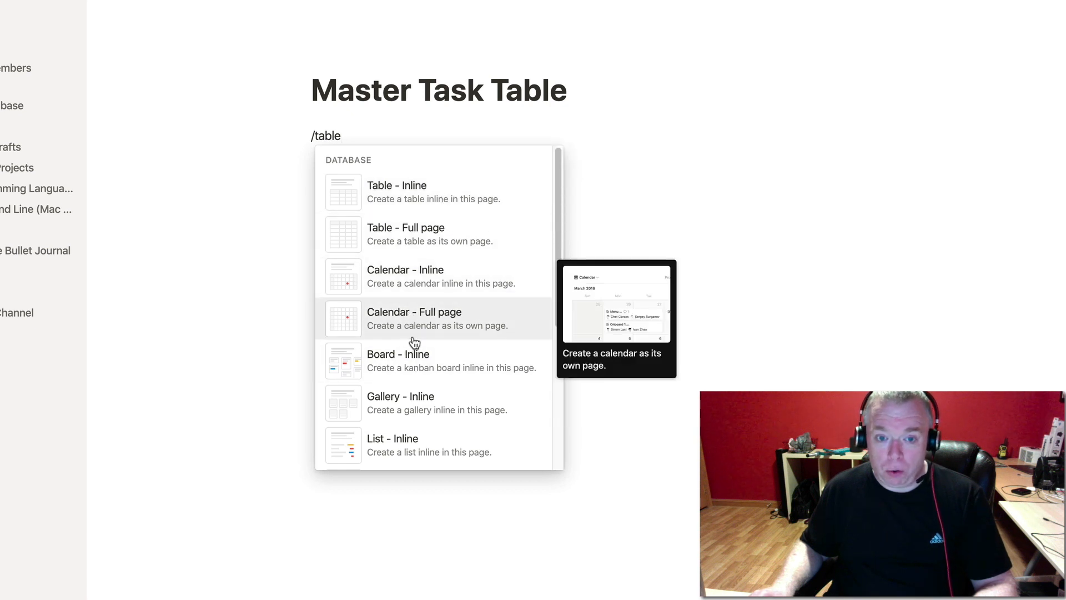
{"action": "scroll", "coordinate": [457, 413], "scroll_direction": "down", "scroll_amount": 1}
{"action": "scroll", "coordinate": [455, 397], "scroll_direction": "up", "scroll_amount": 1}
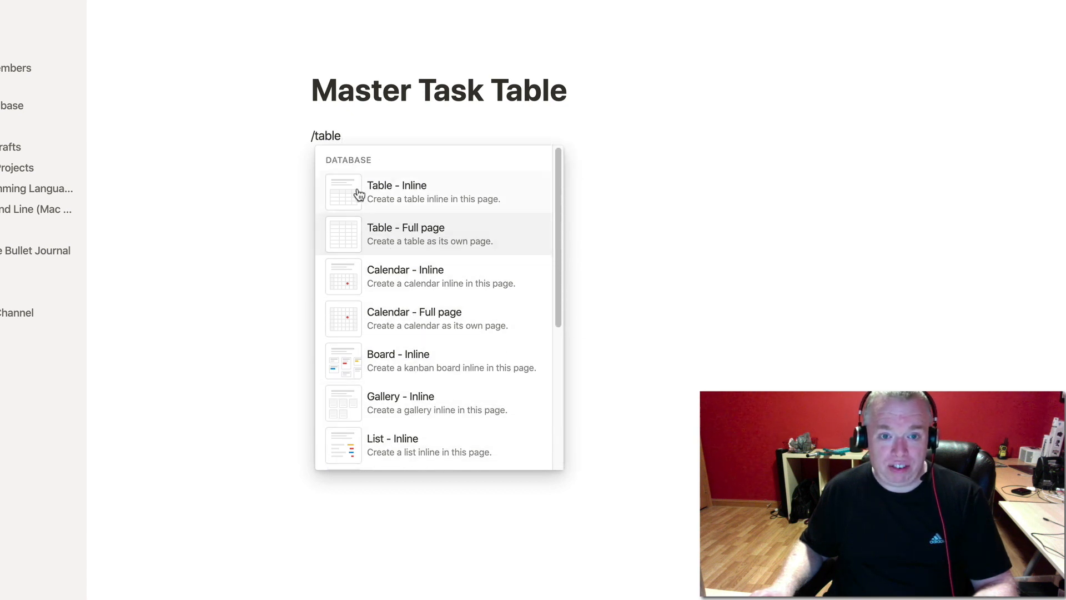
{"action": "left_click", "coordinate": [431, 193]}
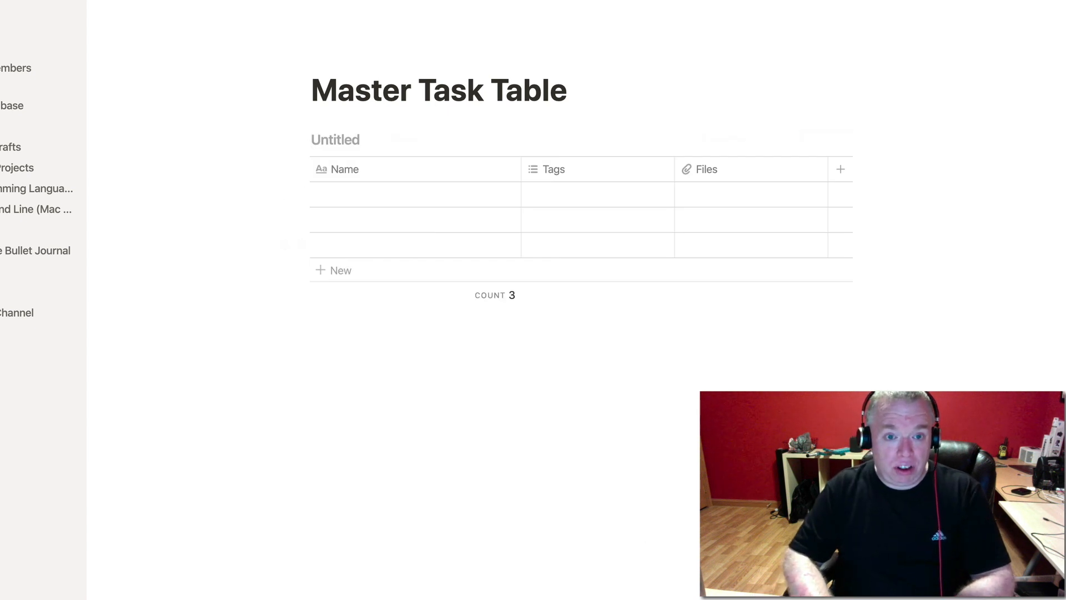
Title the inline table 'YouTube Task Table'.
{"action": "type", "text": "YouT"}
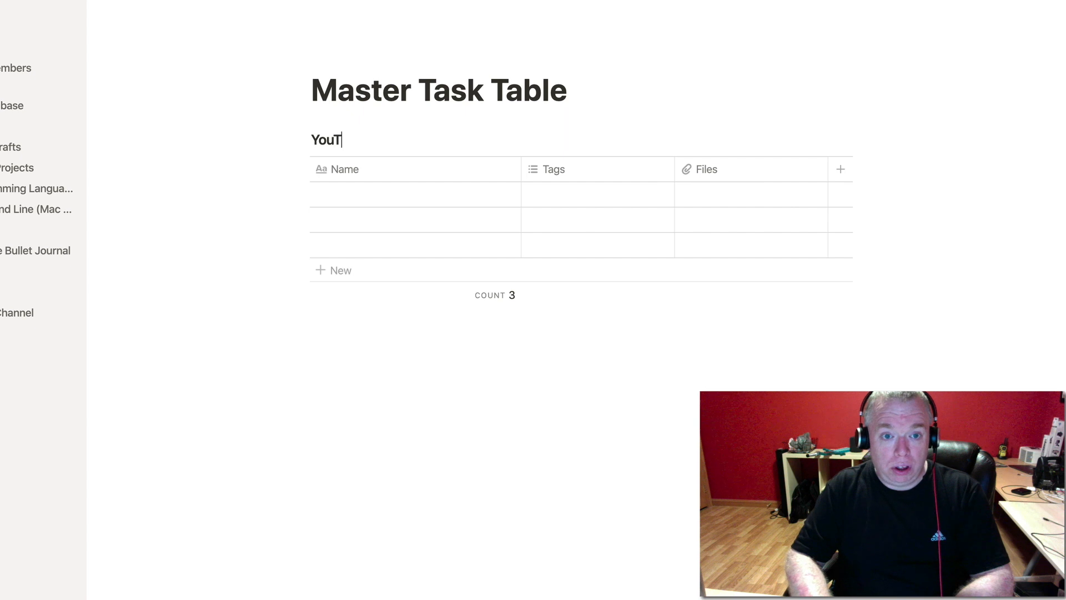
{"action": "type", "text": "ube Task Table"}
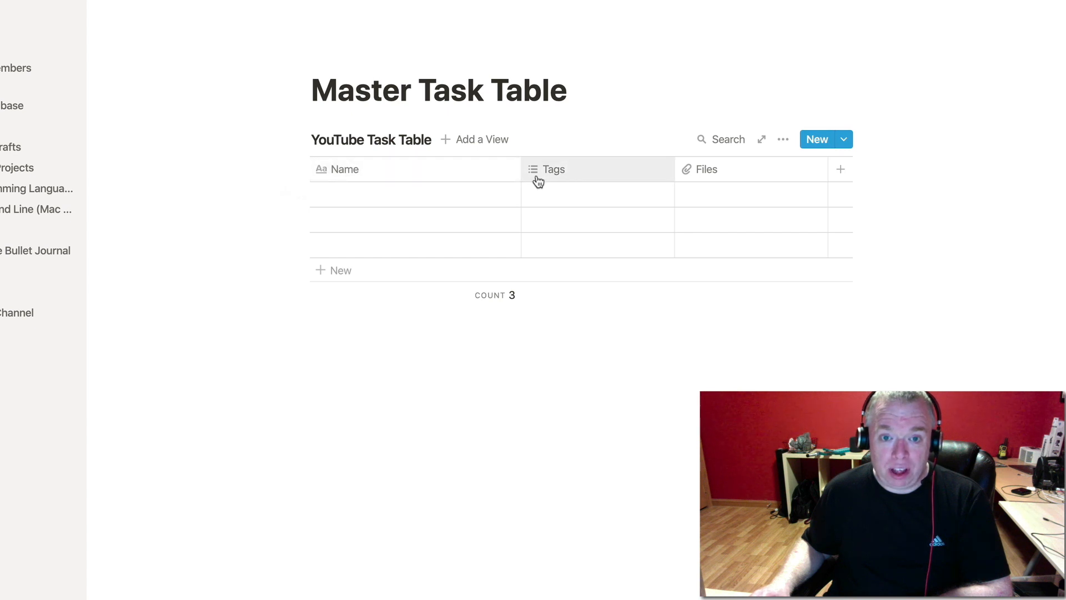
{"action": "mouse_move", "coordinate": [603, 197]}
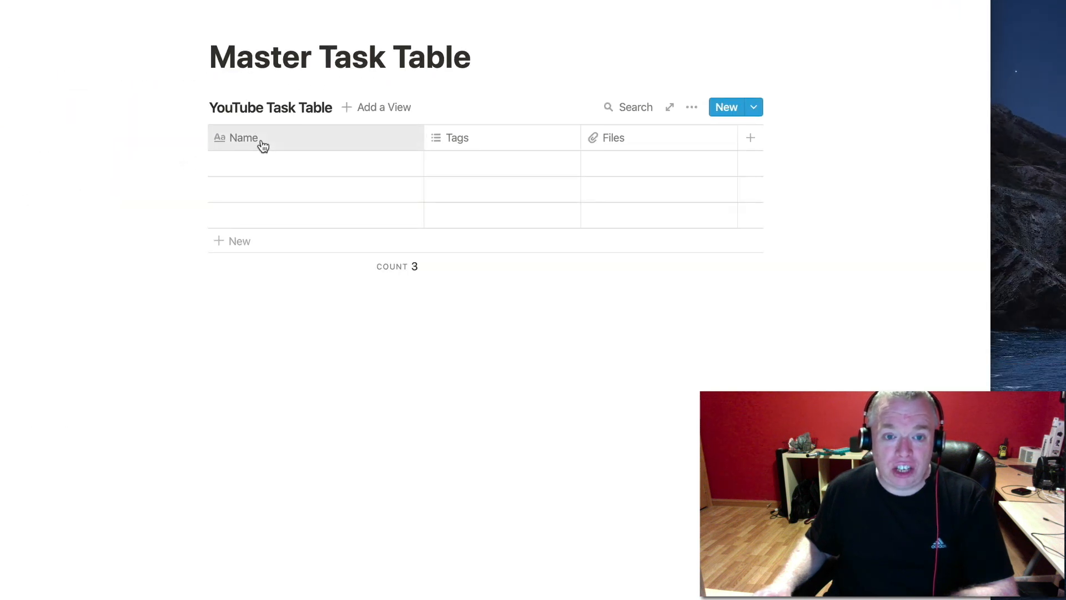
Rename the table's Name column header to 'Task'.
{"action": "left_click", "coordinate": [263, 140]}
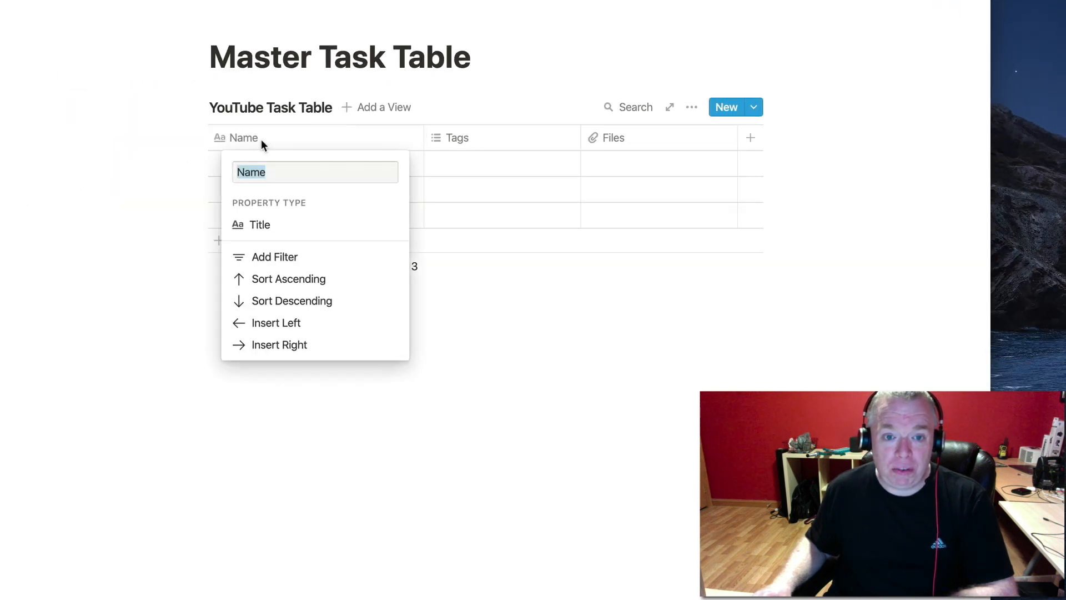
{"action": "key", "text": "BackSpace"}
{"action": "type", "text": "Task"}
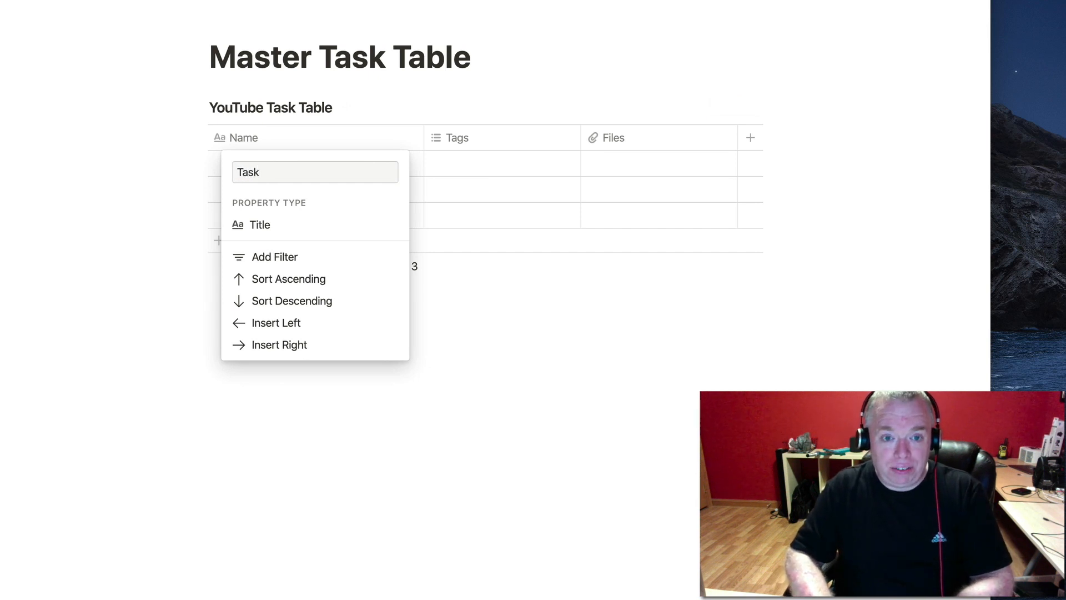
{"action": "key", "text": "Return"}
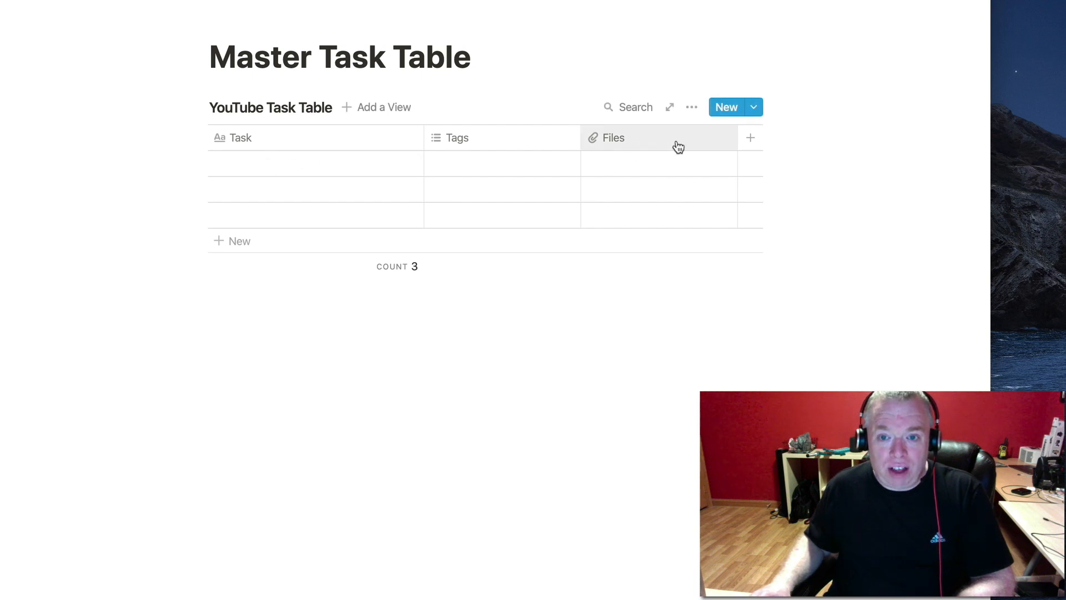
Rename the fourth column to 'Due Date' and set its property type to Date.
{"action": "left_click", "coordinate": [749, 144]}
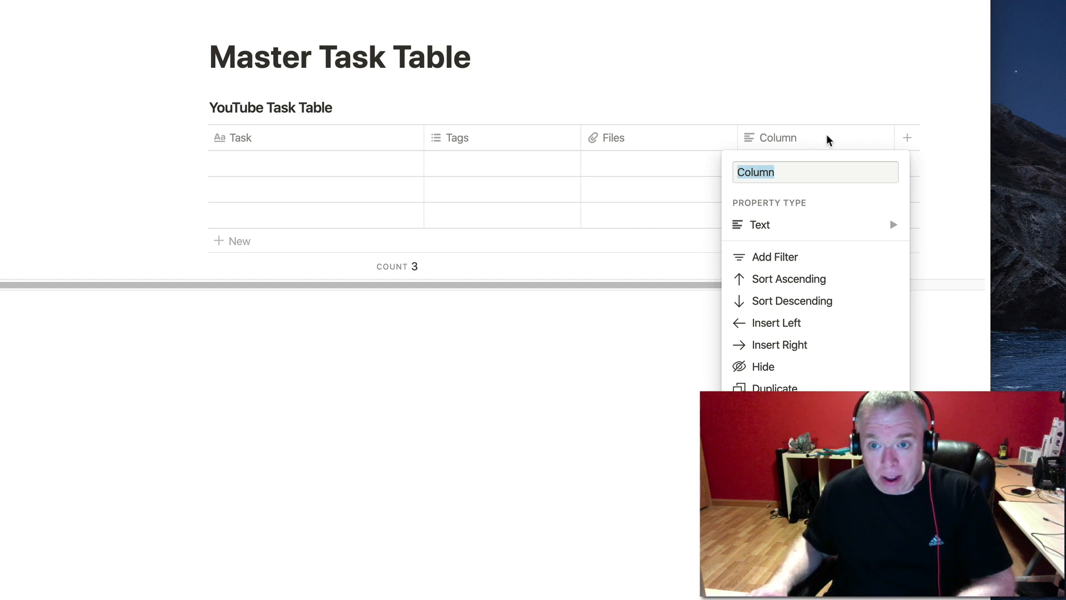
{"action": "key", "text": "BackSpace"}
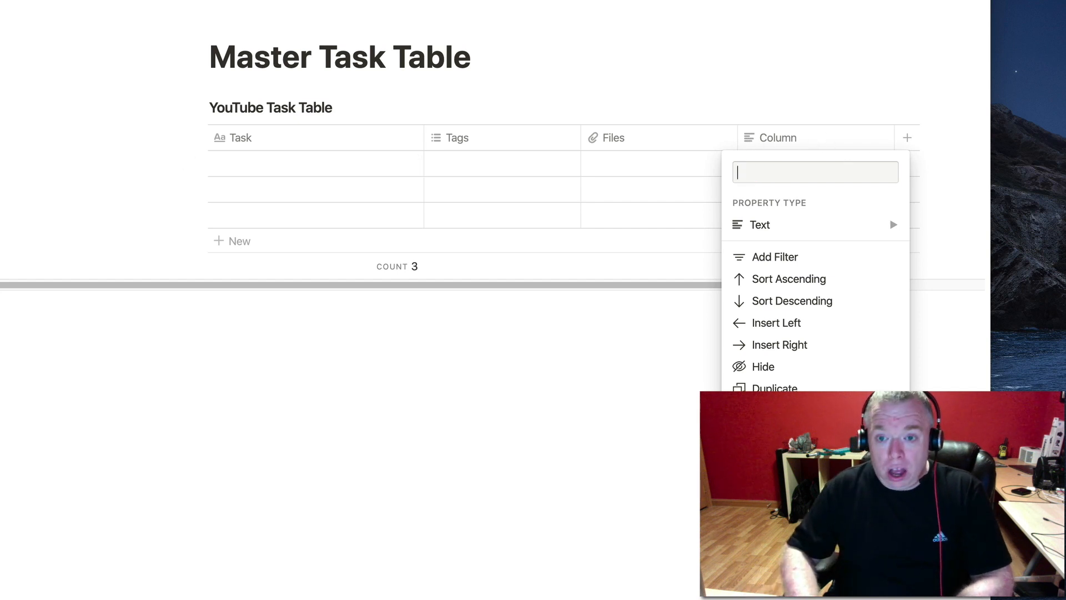
{"action": "type", "text": "Due Date"}
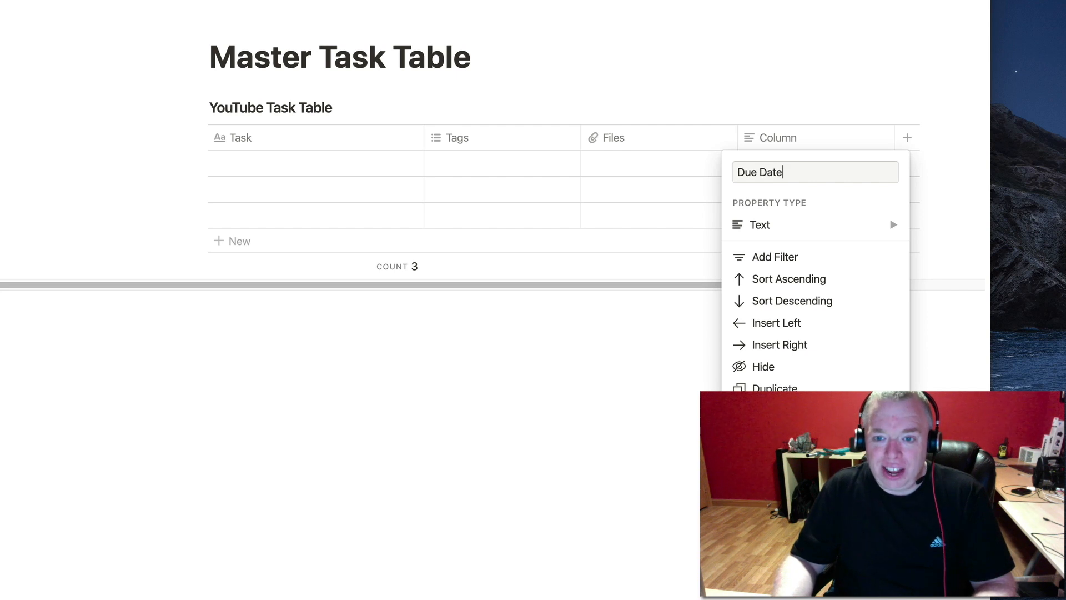
{"action": "left_click", "coordinate": [785, 231]}
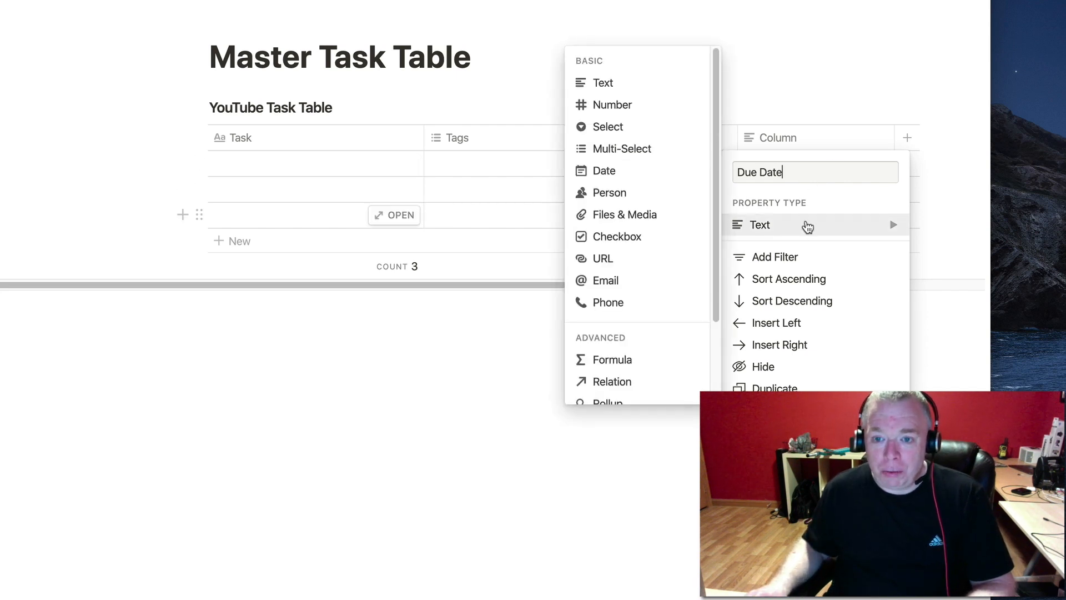
{"action": "left_click", "coordinate": [737, 170]}
{"action": "left_click", "coordinate": [738, 227]}
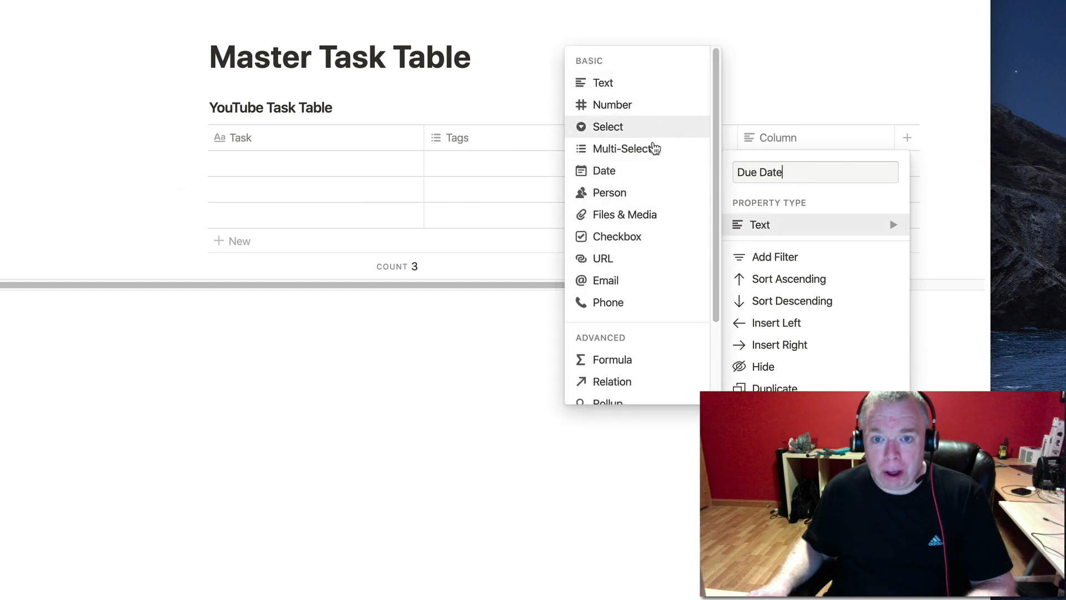
{"action": "left_click", "coordinate": [660, 173]}
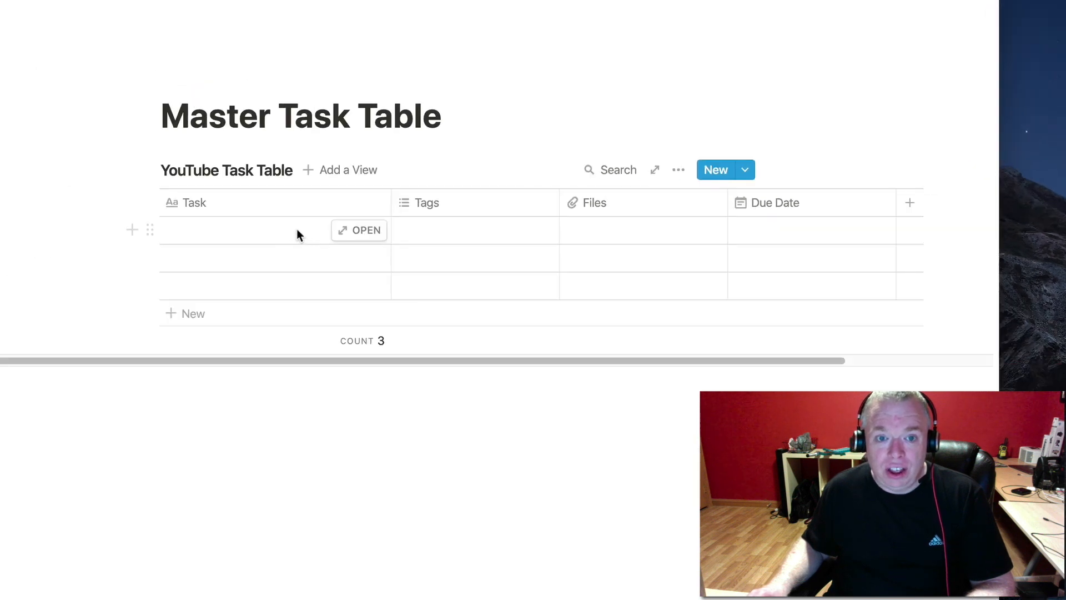
Enter 'Record YouTube Video' as the first task, tagged YouTube and video.
{"action": "left_click", "coordinate": [266, 239]}
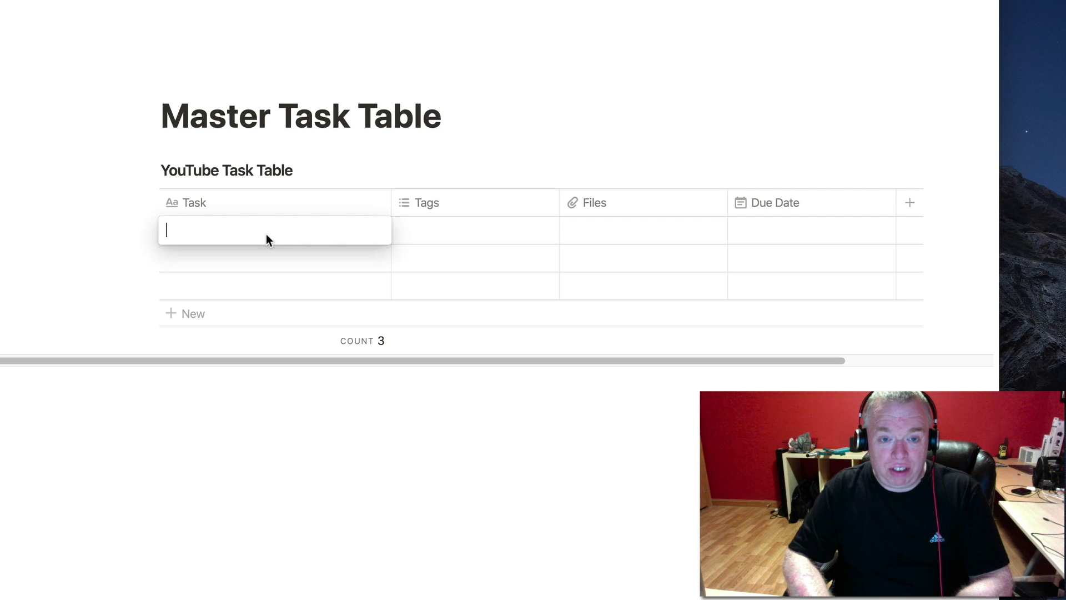
{"action": "type", "text": "Record"}
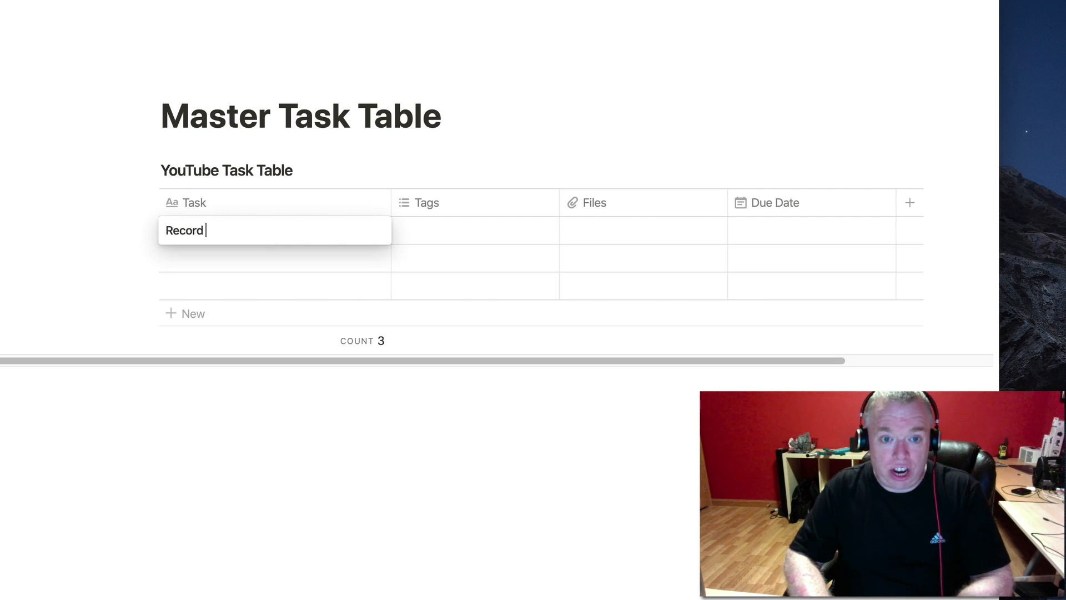
{"action": "type", "text": " YouTu"}
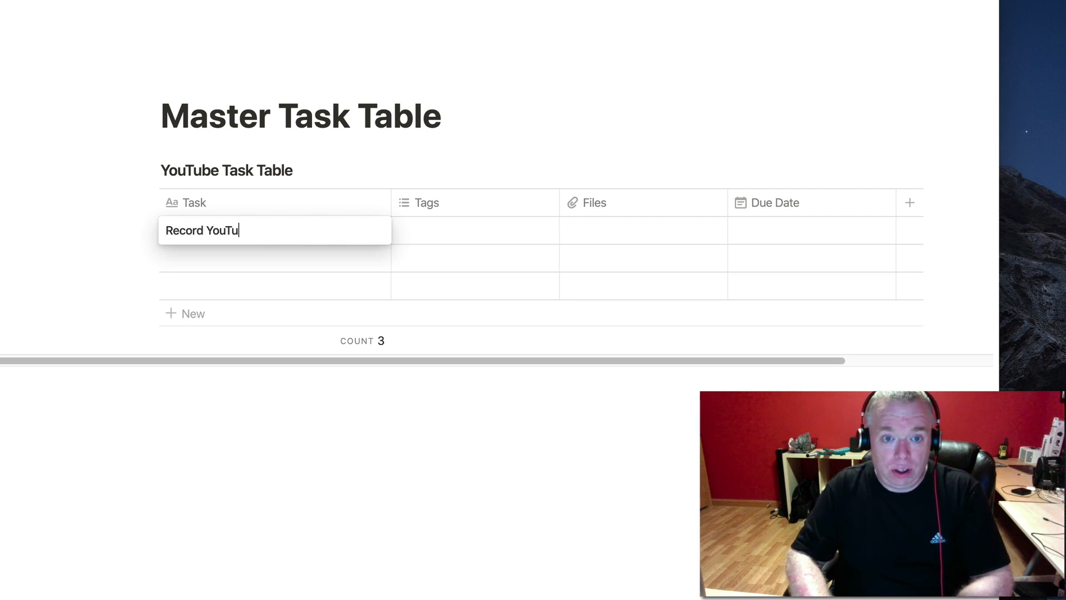
{"action": "type", "text": "be Video"}
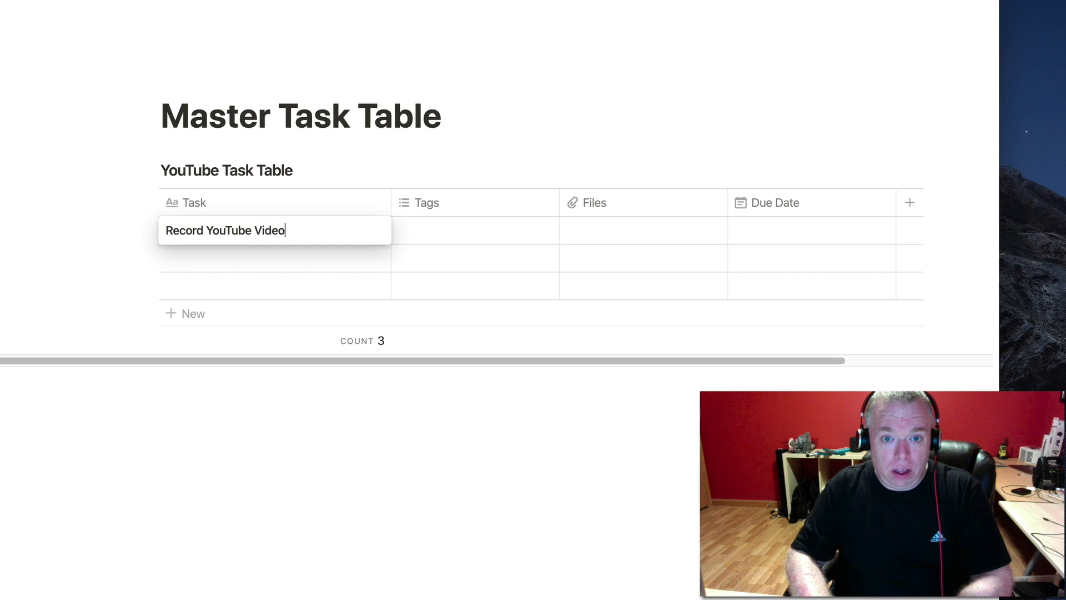
{"action": "key", "text": "Tab"}
{"action": "type", "text": "YouT"}
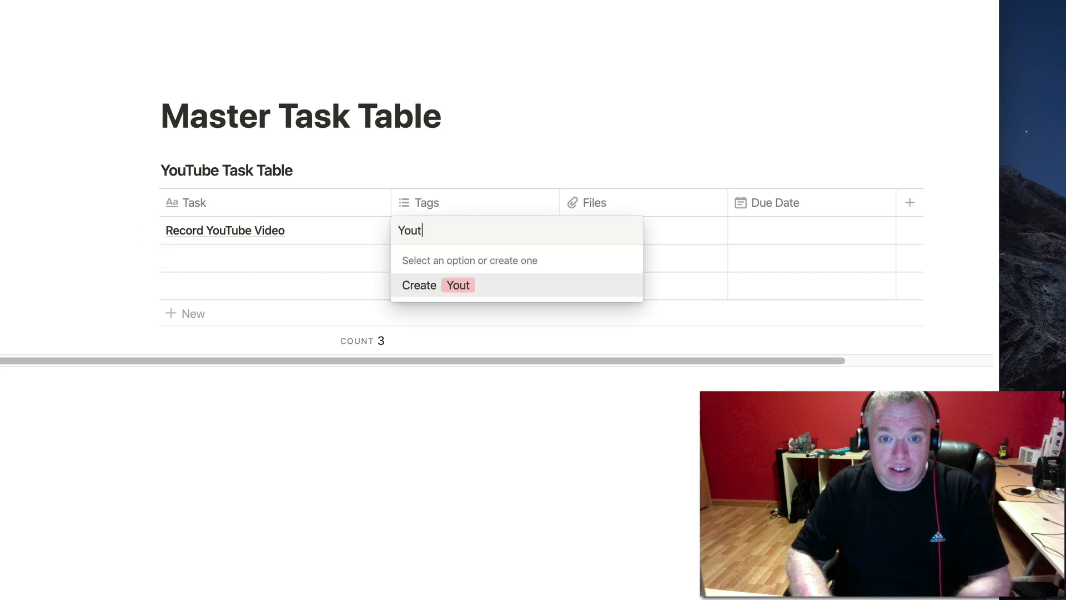
{"action": "type", "text": "ube"}
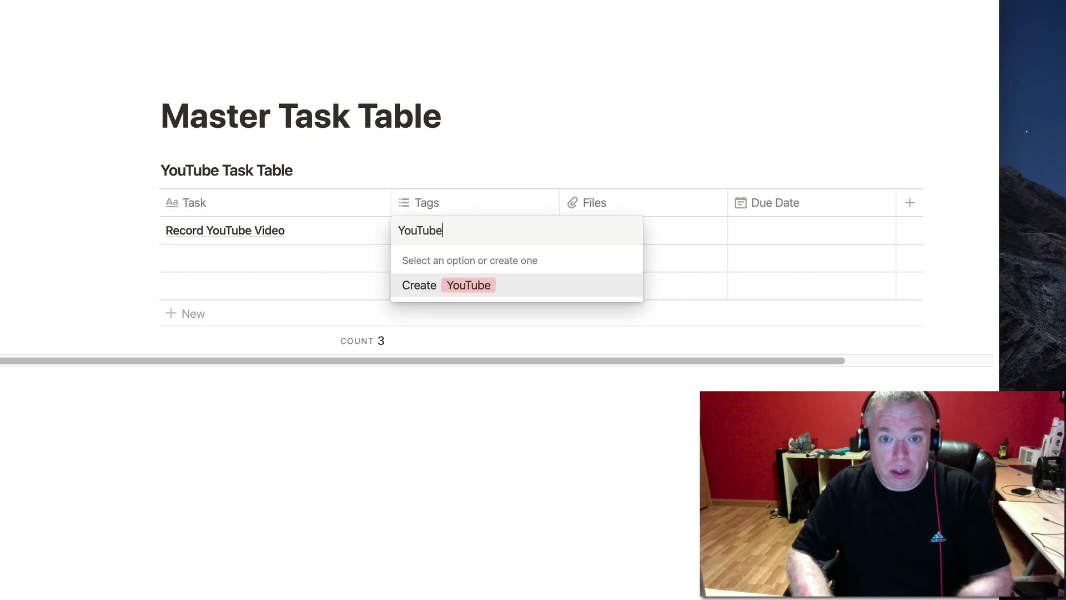
{"action": "key", "text": "Return"}
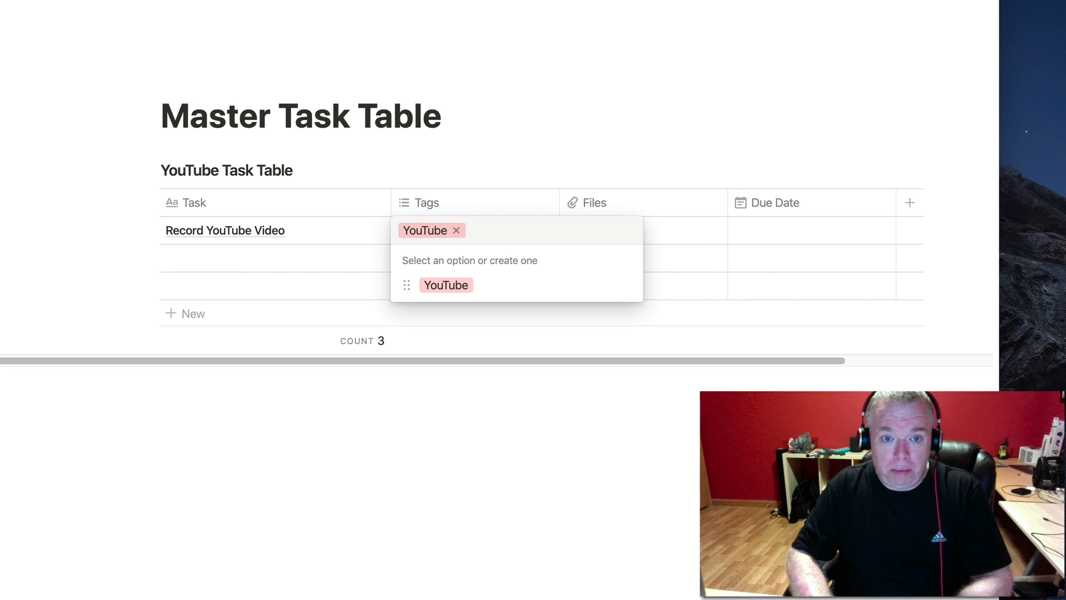
{"action": "type", "text": "video"}
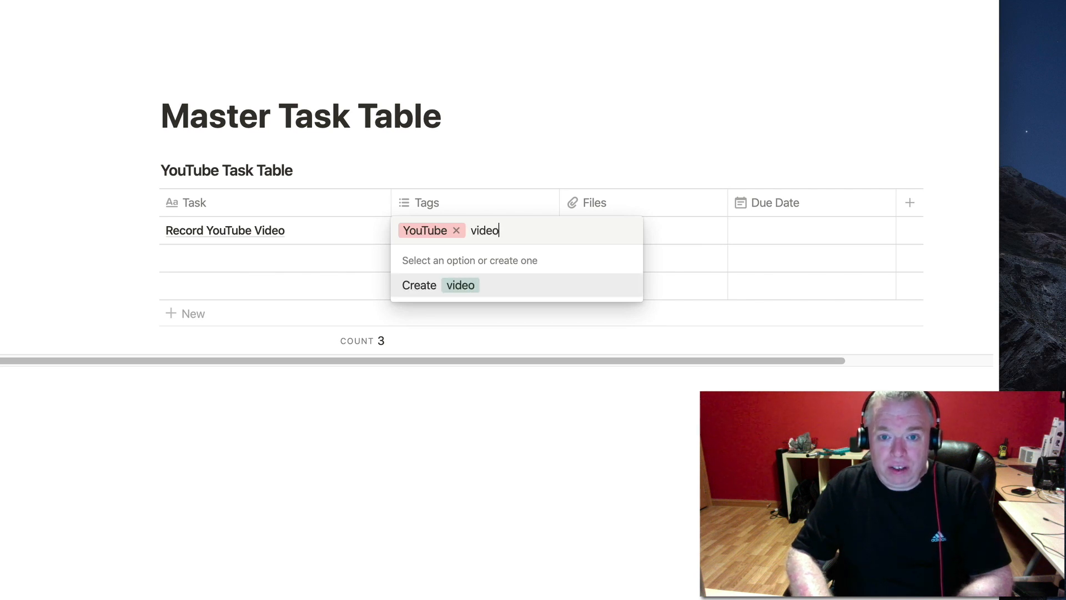
{"action": "key", "text": "Return"}
{"action": "key", "text": "Tab"}
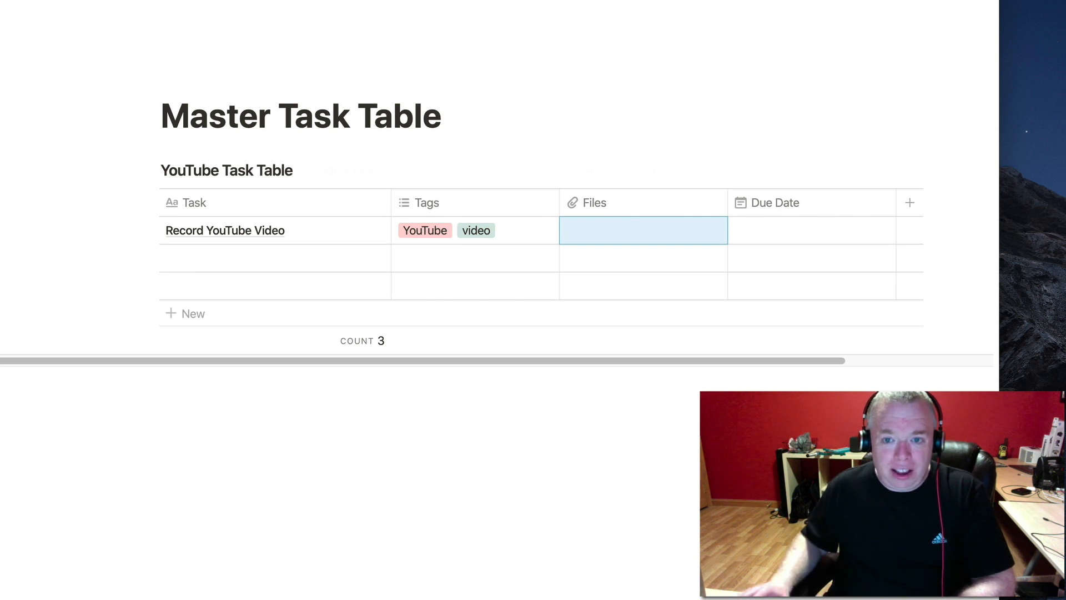
Upload test.xlsx into the Record YouTube Video task's Files cell.
{"action": "left_click", "coordinate": [637, 233]}
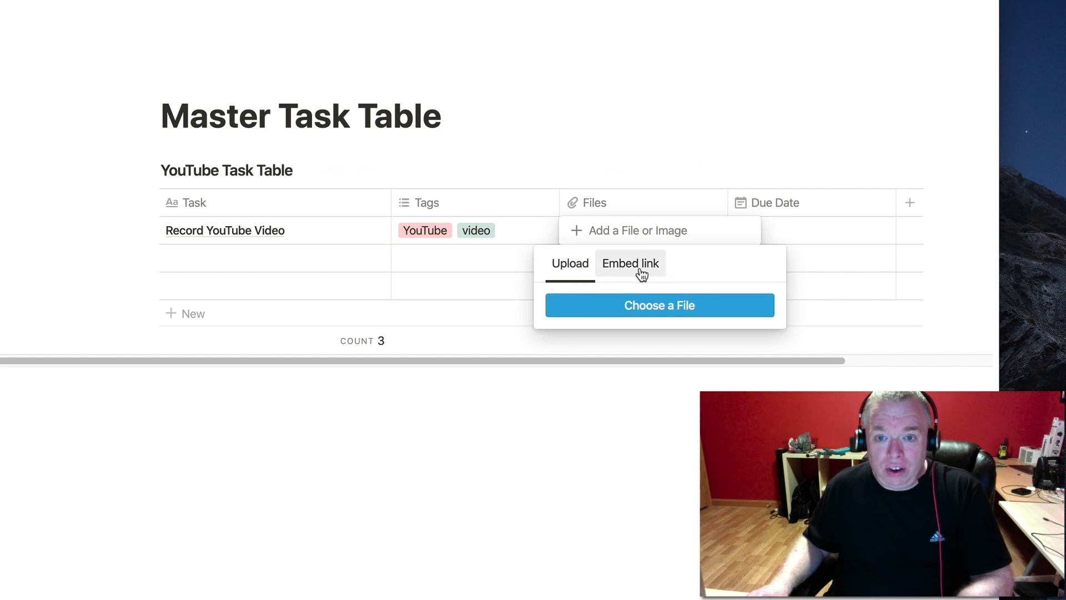
{"action": "left_click", "coordinate": [598, 311]}
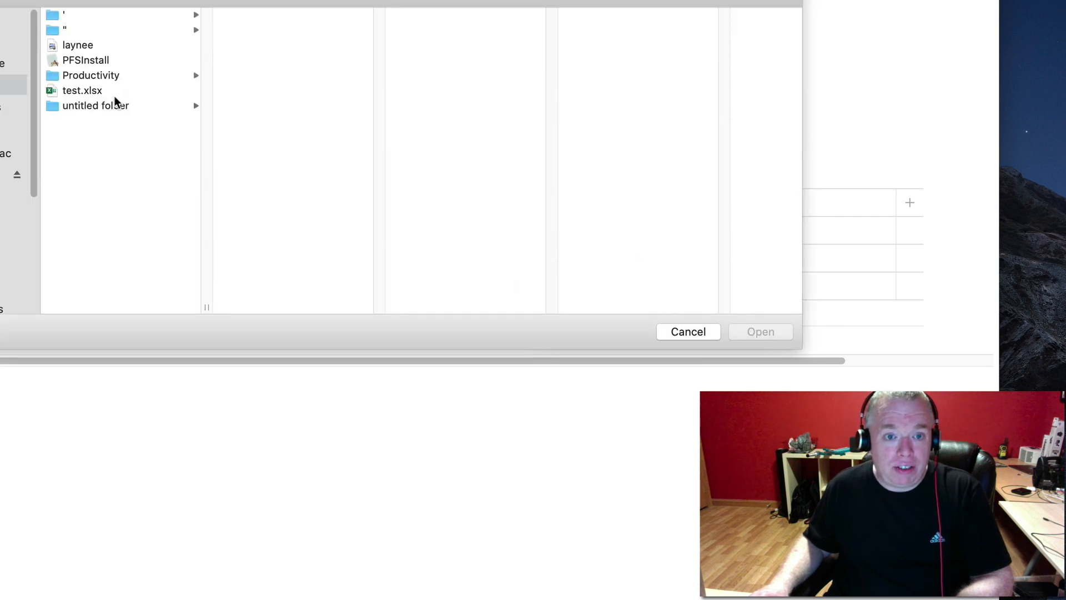
{"action": "left_click", "coordinate": [102, 92]}
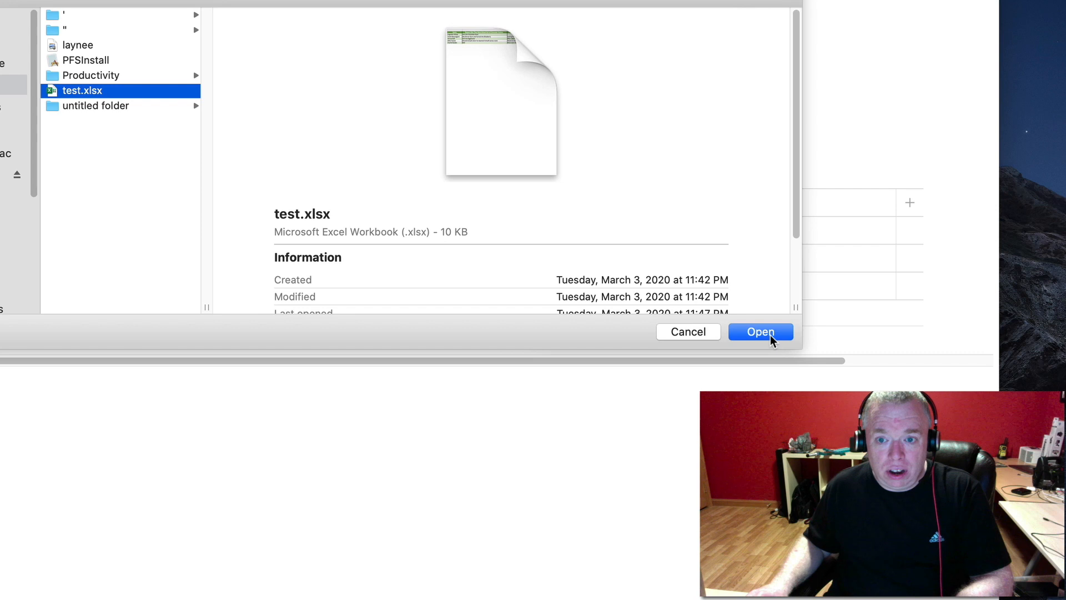
{"action": "left_click", "coordinate": [771, 333]}
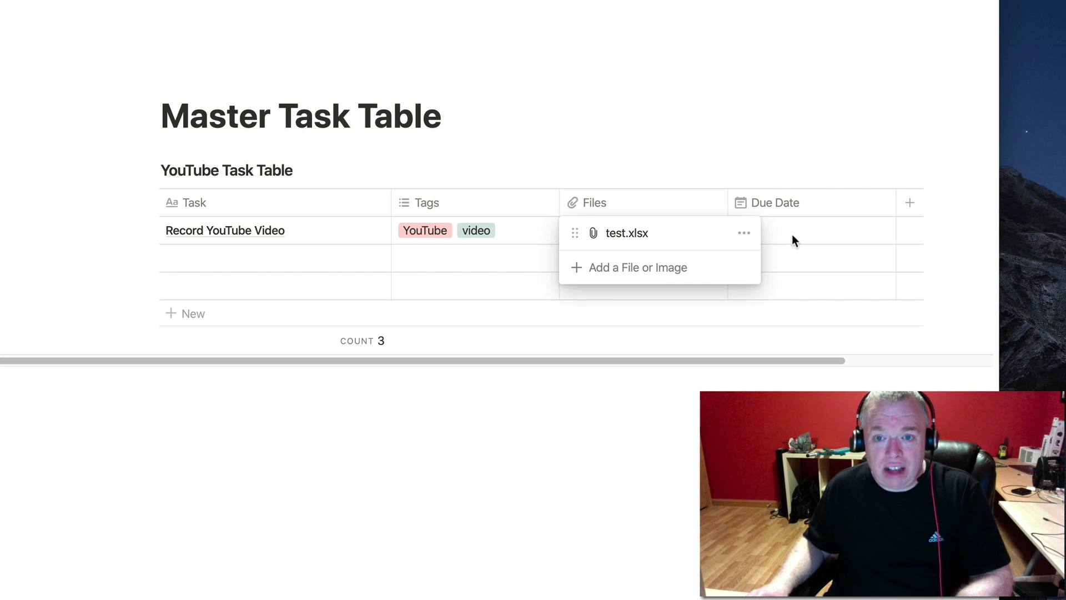
{"action": "key", "text": "Escape"}
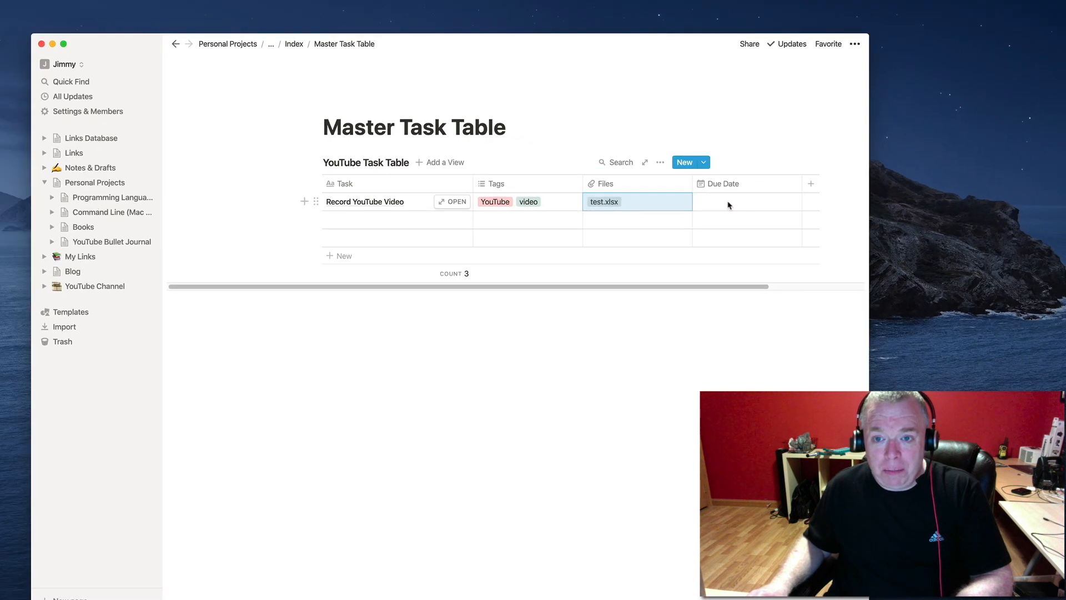
{"action": "left_click", "coordinate": [730, 206]}
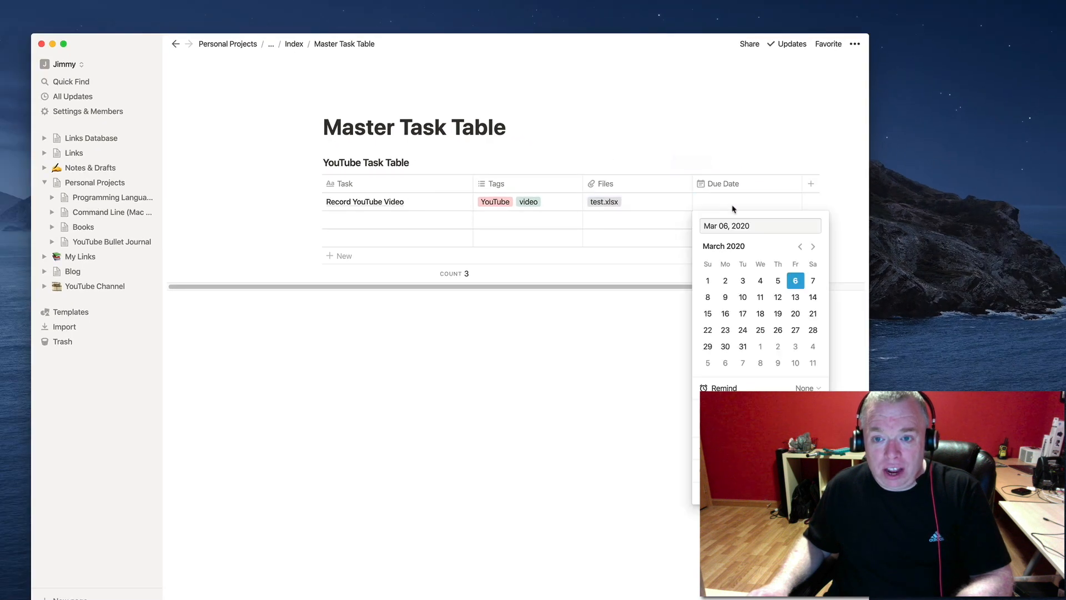
Set Record YouTube Video's due date to Mar 13, 2020, then open and close the empty second row.
{"action": "left_click", "coordinate": [796, 298]}
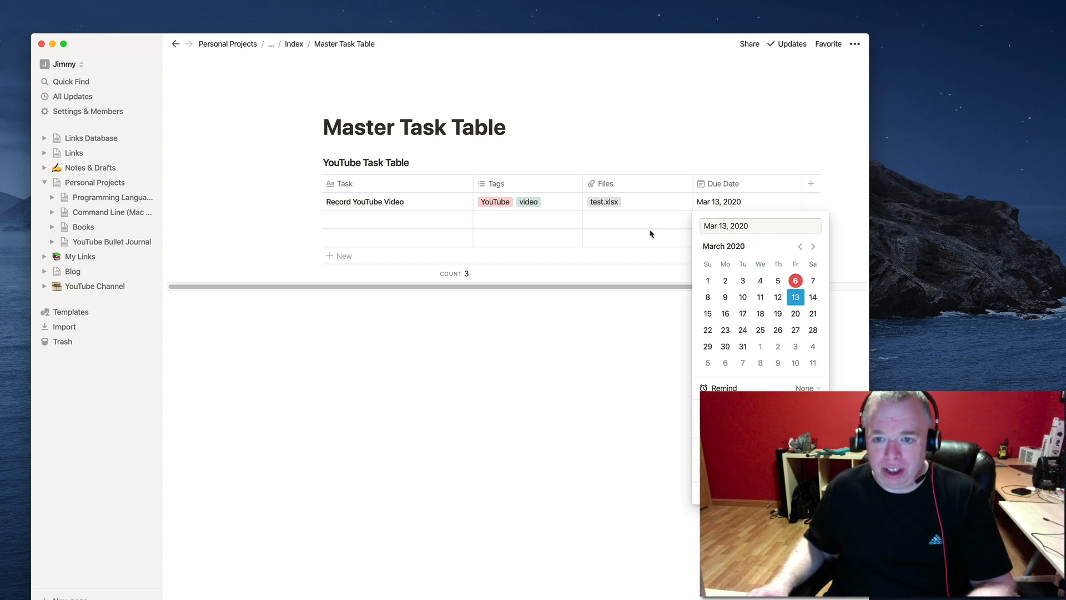
{"action": "key", "text": "Escape"}
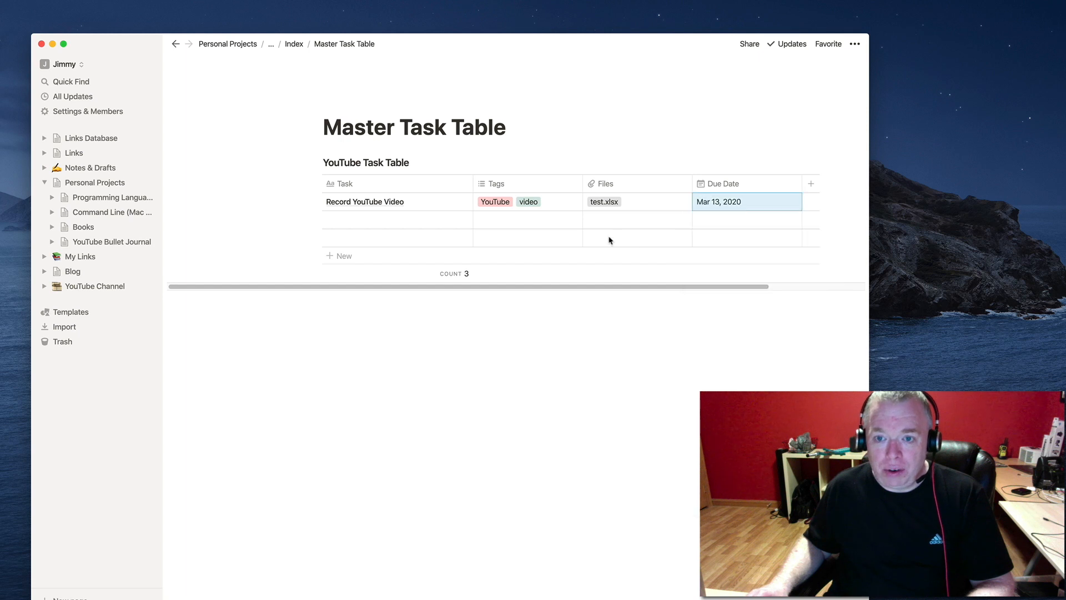
{"action": "left_click", "coordinate": [451, 220]}
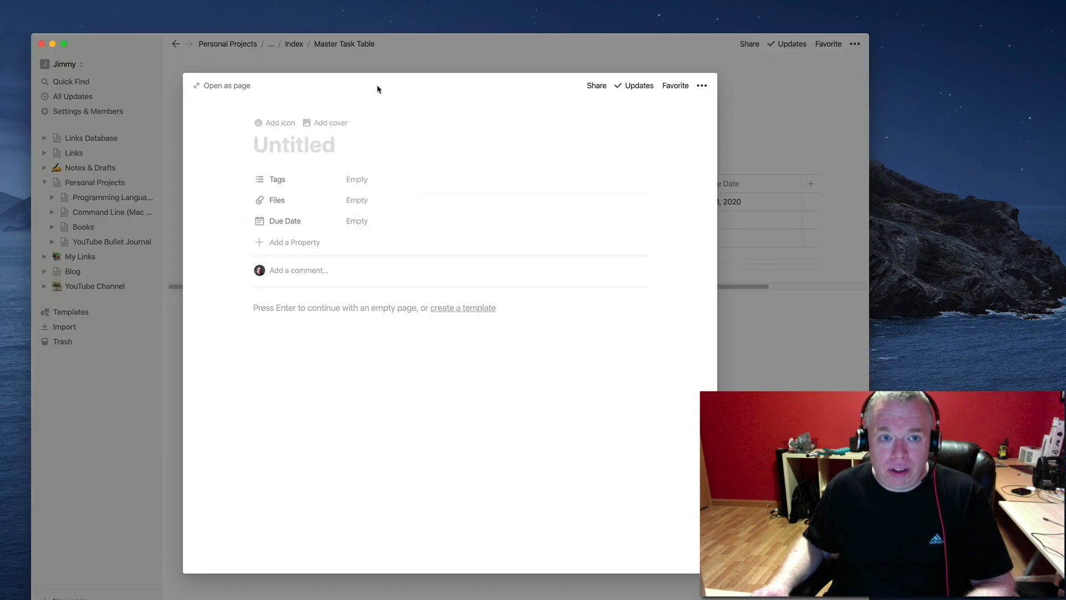
{"action": "left_click", "coordinate": [730, 107]}
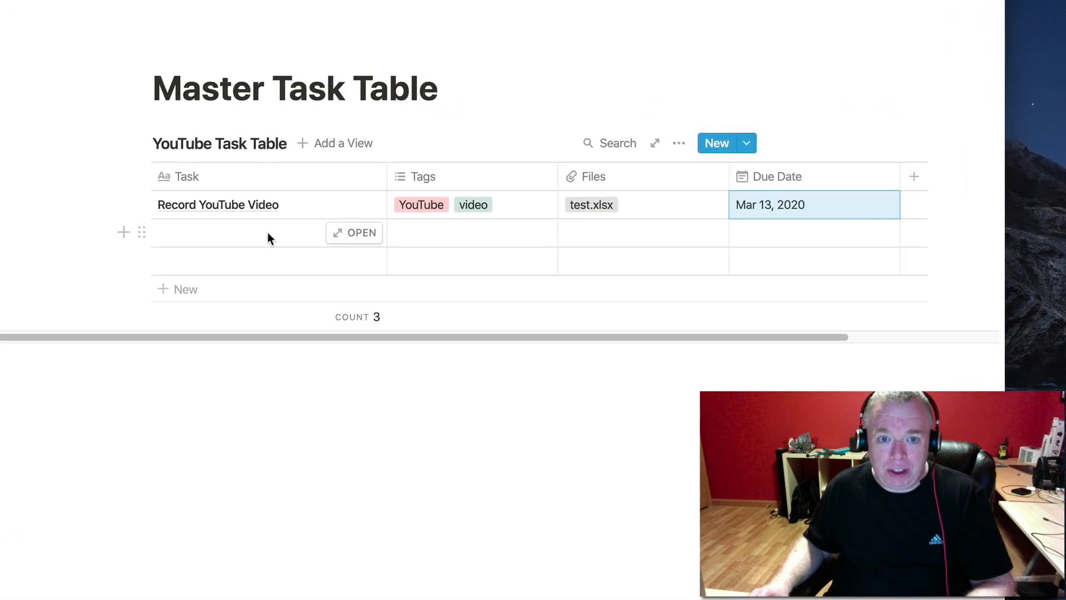
Name the second task row 'Buy Groceries'.
{"action": "left_click", "coordinate": [267, 237]}
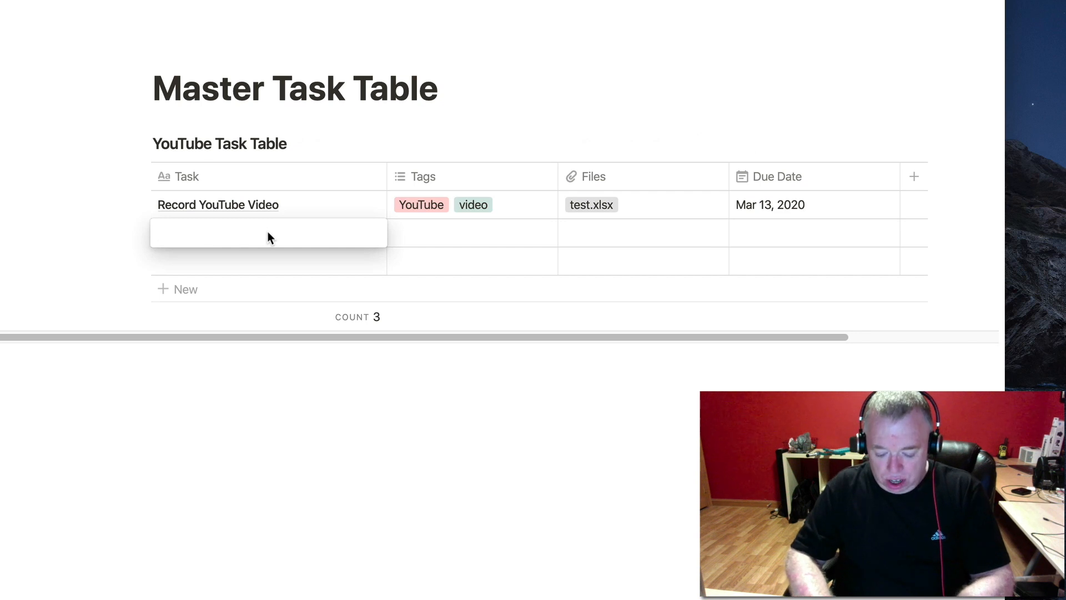
{"action": "type", "text": "By"}
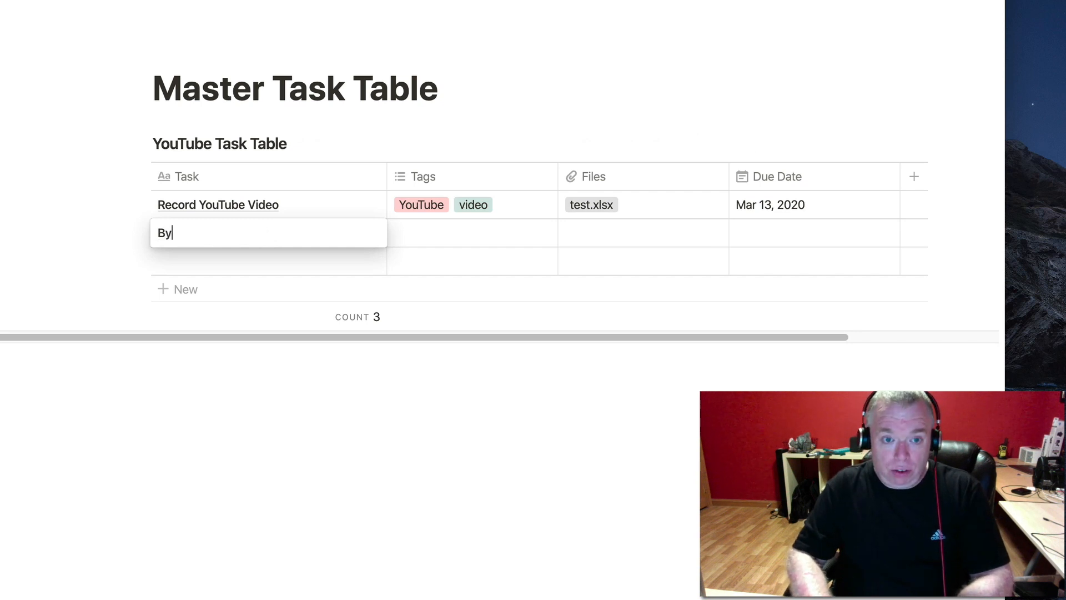
{"action": "key", "text": "BackSpace"}
{"action": "type", "text": "uy Gro"}
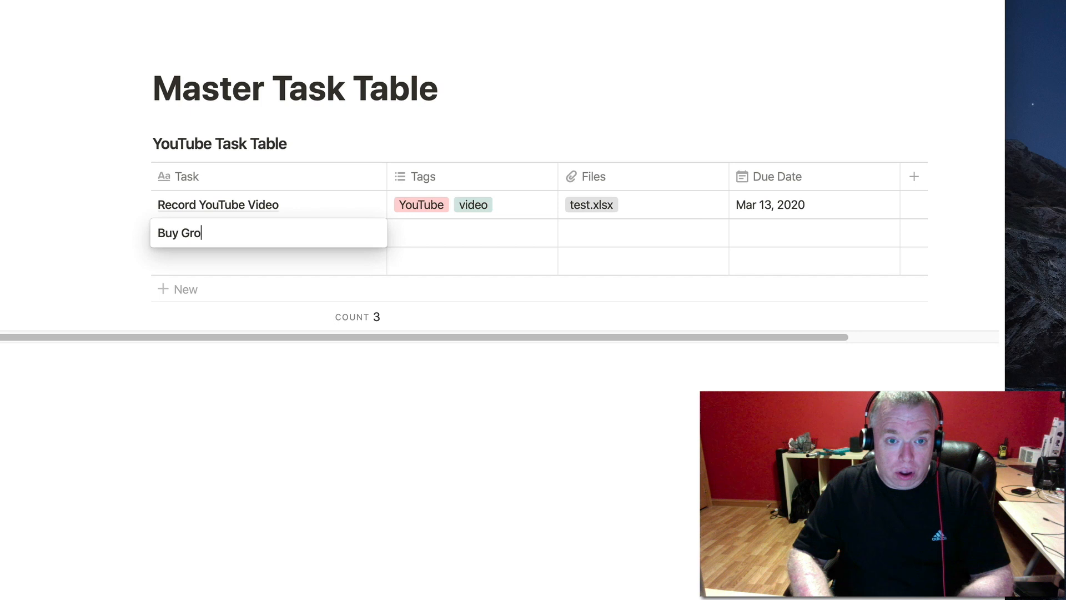
{"action": "type", "text": "ceries"}
{"action": "key", "text": "Tab"}
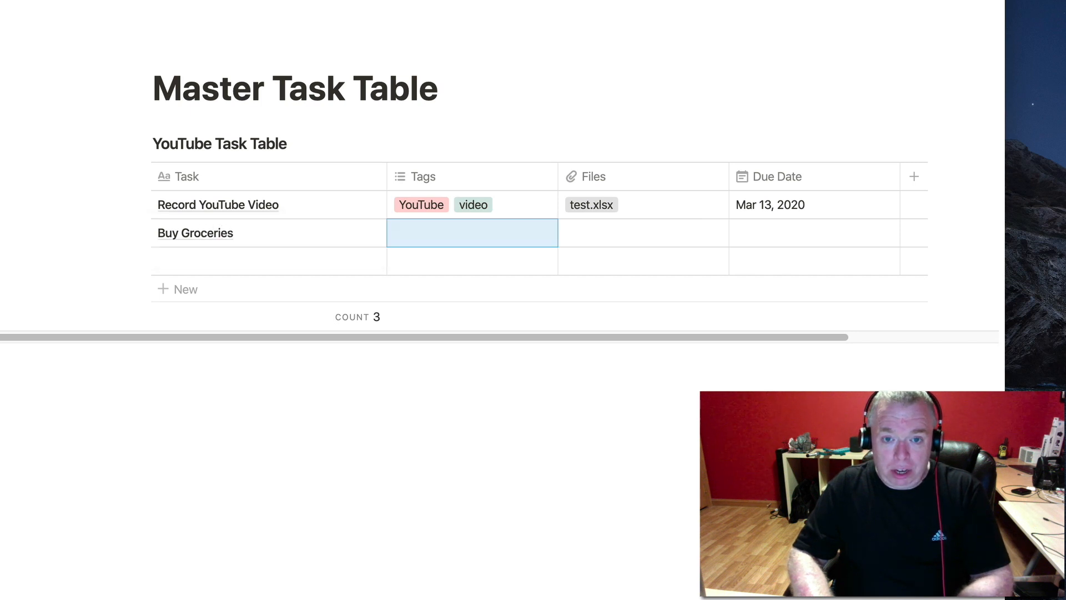
Tag Buy Groceries with a new 'shopping' tag.
{"action": "type", "text": "shopping"}
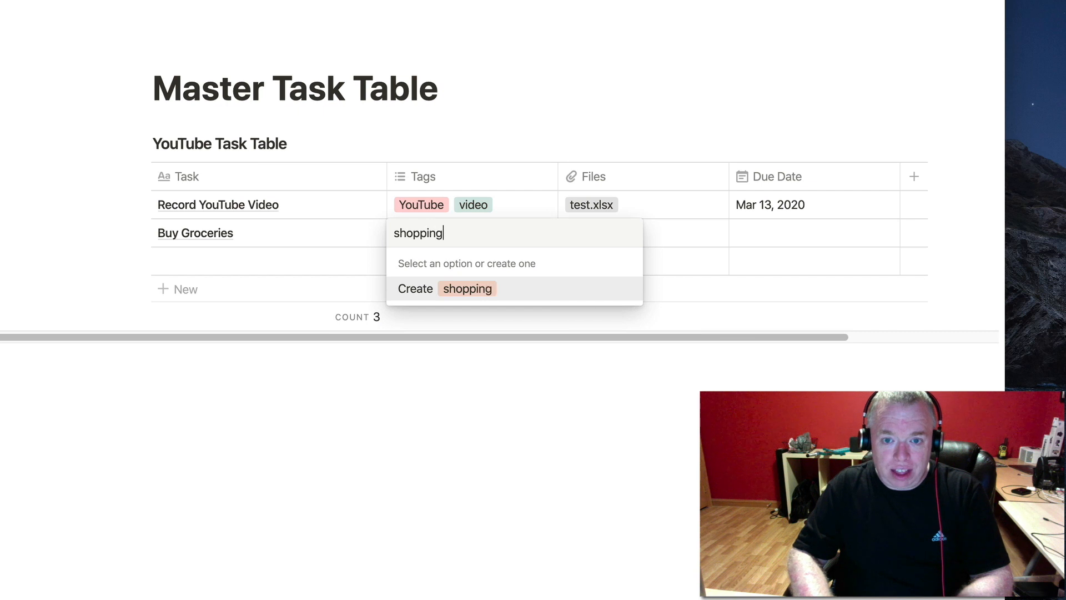
{"action": "key", "text": "Tab"}
{"action": "key", "text": "shift+Tab"}
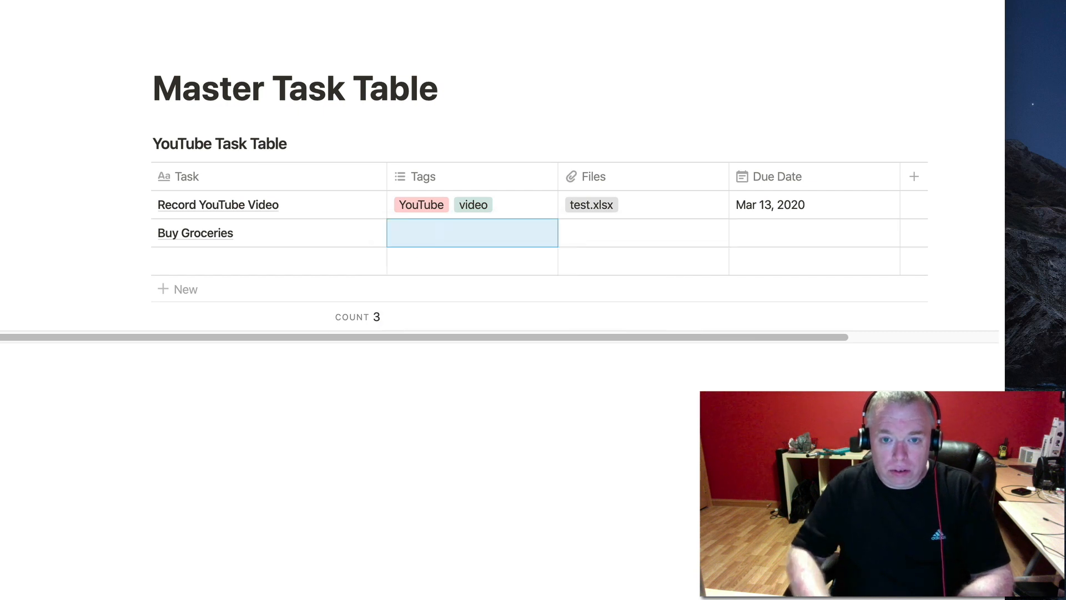
{"action": "type", "text": "shopping"}
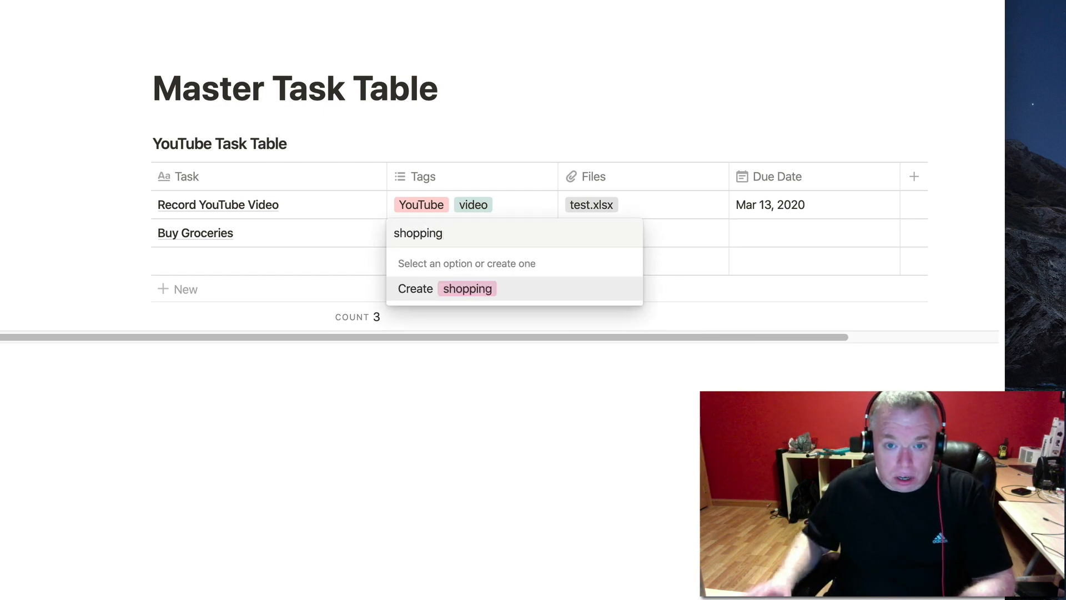
{"action": "left_click", "coordinate": [416, 289]}
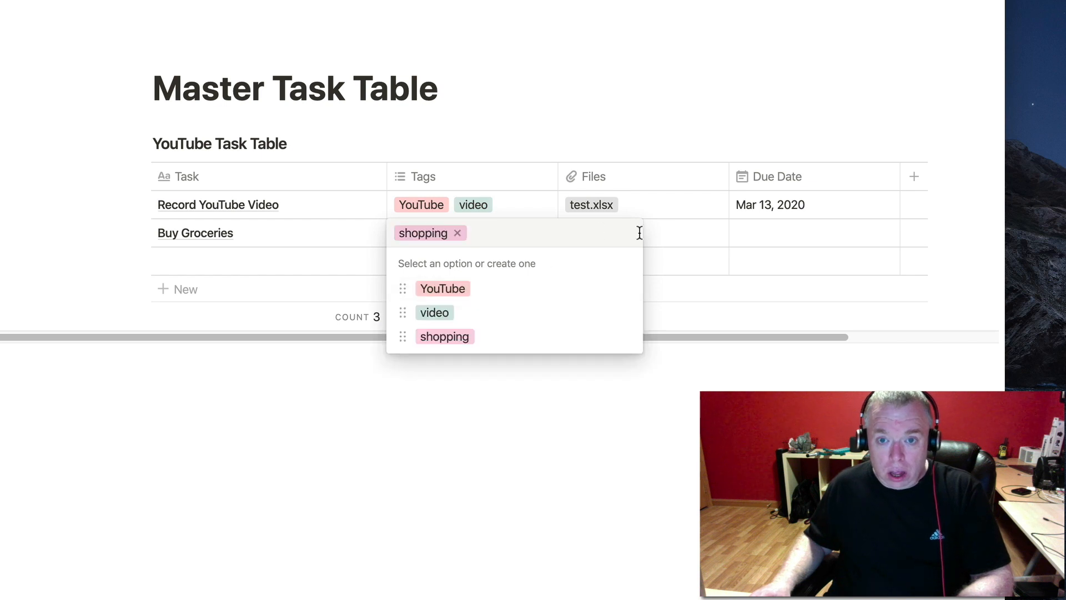
{"action": "key", "text": "Escape"}
Set Buy Groceries' due date to Mar 31, 2020.
{"action": "left_click", "coordinate": [769, 232]}
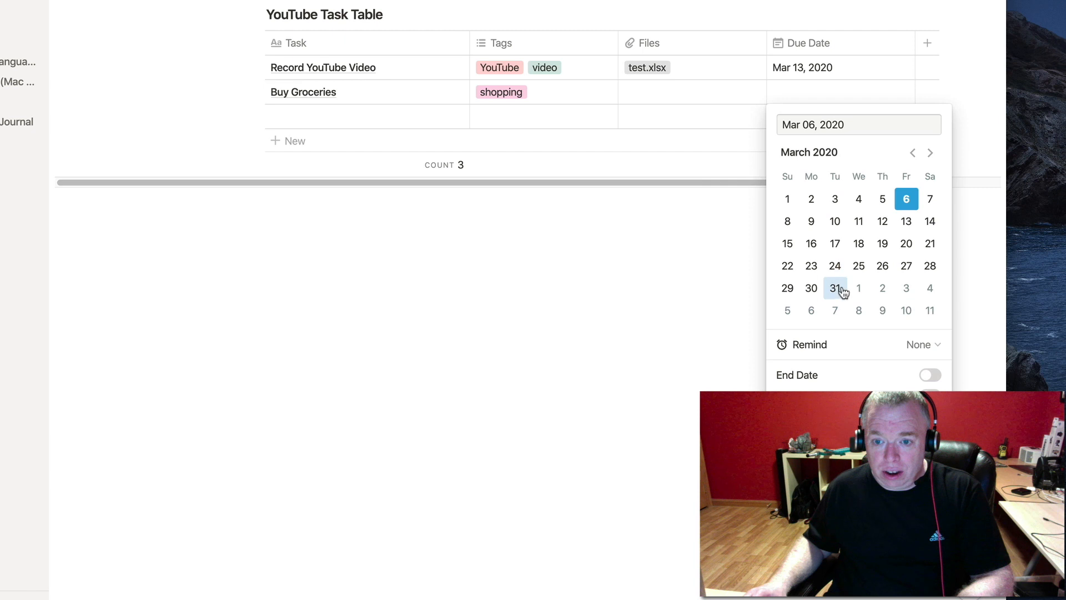
{"action": "left_click", "coordinate": [837, 289]}
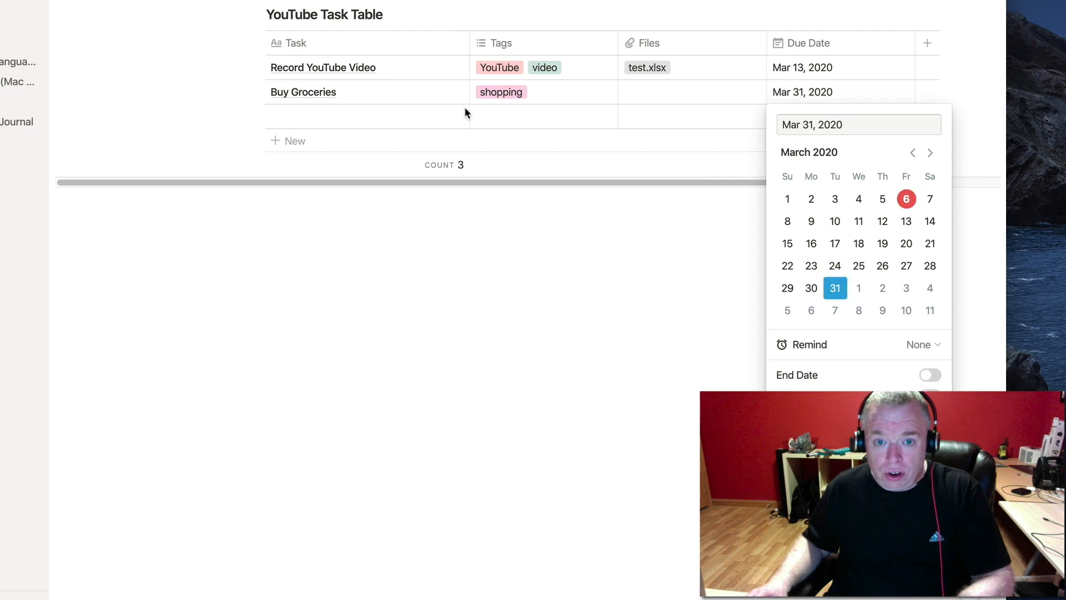
{"action": "key", "text": "Escape"}
{"action": "left_click", "coordinate": [393, 121]}
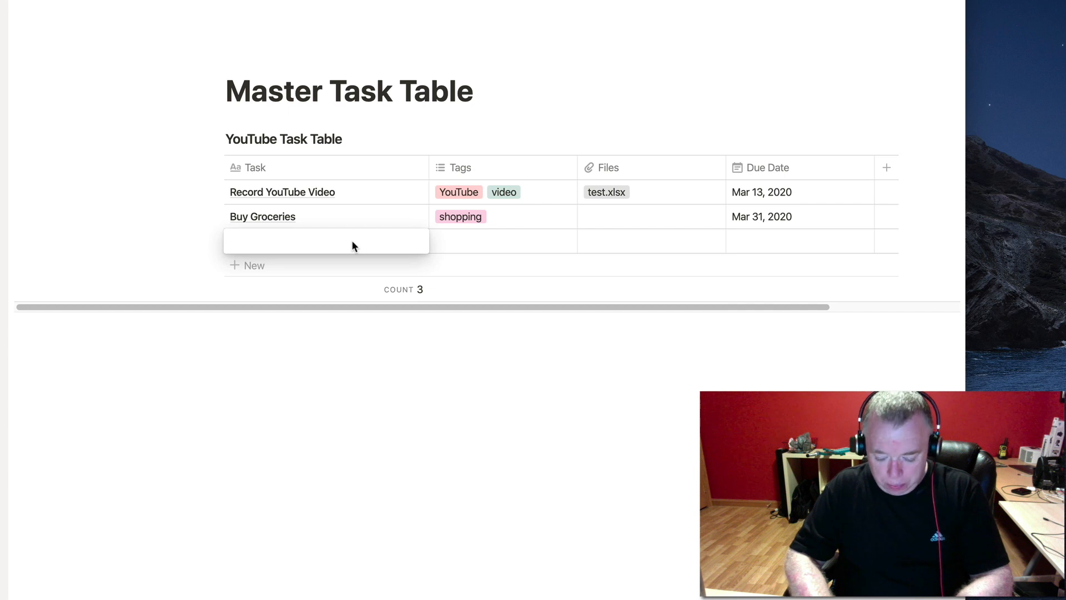
Name the third task 'Get a Haircut' and tag it with a new 'grooming' tag.
{"action": "type", "text": "G"}
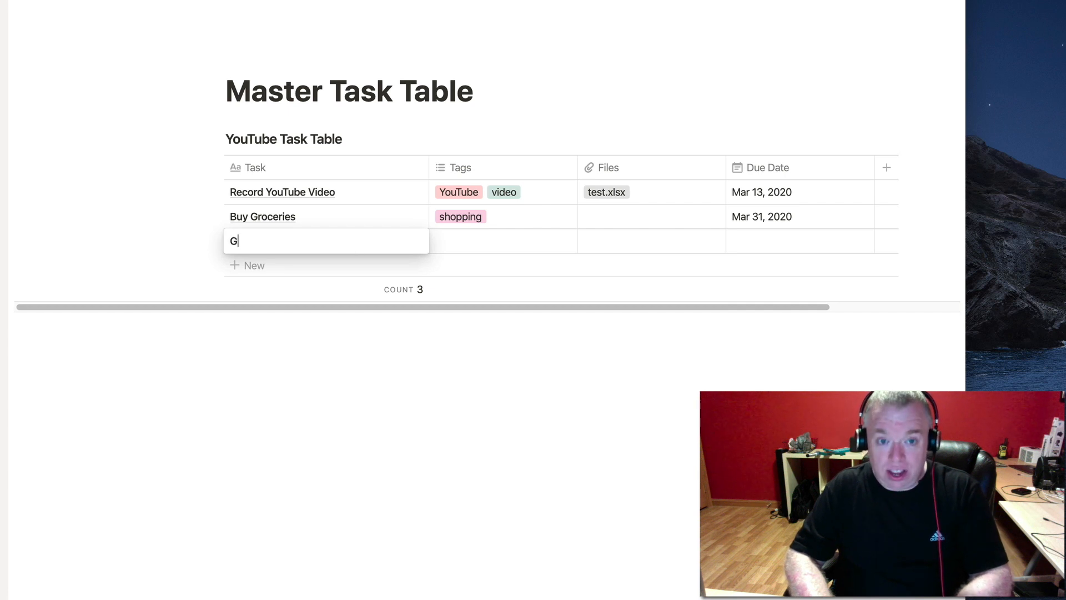
{"action": "type", "text": "et a Haircut"}
{"action": "key", "text": "Tab"}
{"action": "type", "text": "g"}
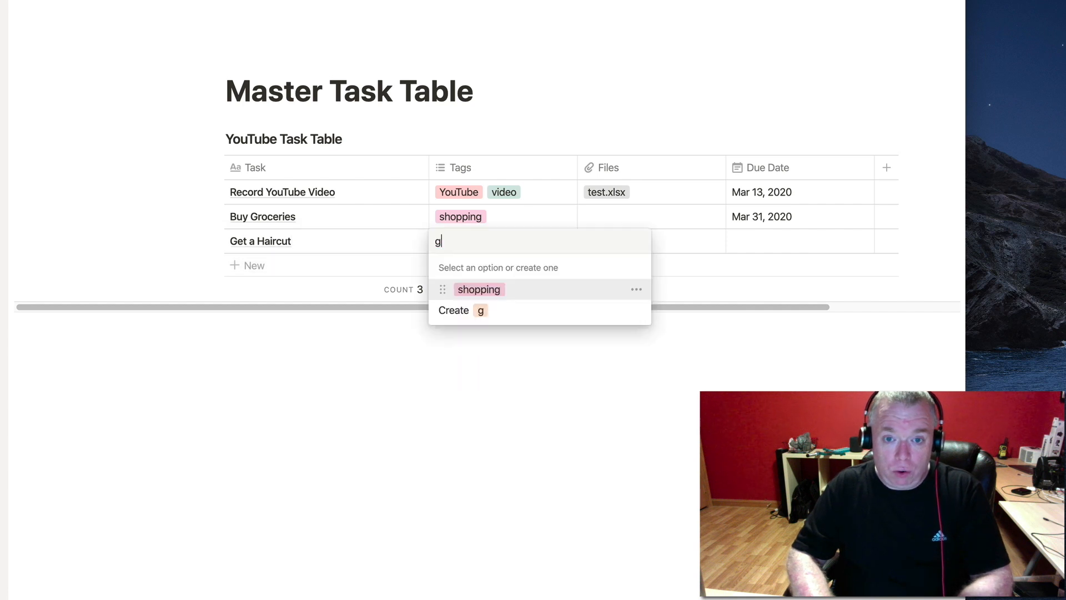
{"action": "type", "text": "room"}
{"action": "key", "text": "BackSpace"}
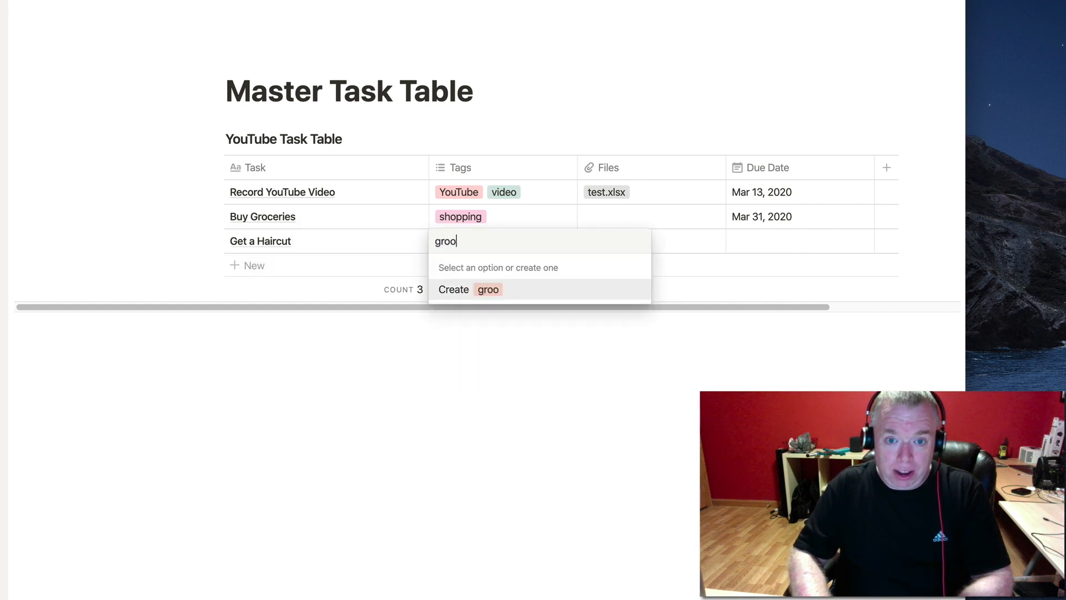
{"action": "left_click", "coordinate": [473, 291]}
{"action": "left_click", "coordinate": [752, 240]}
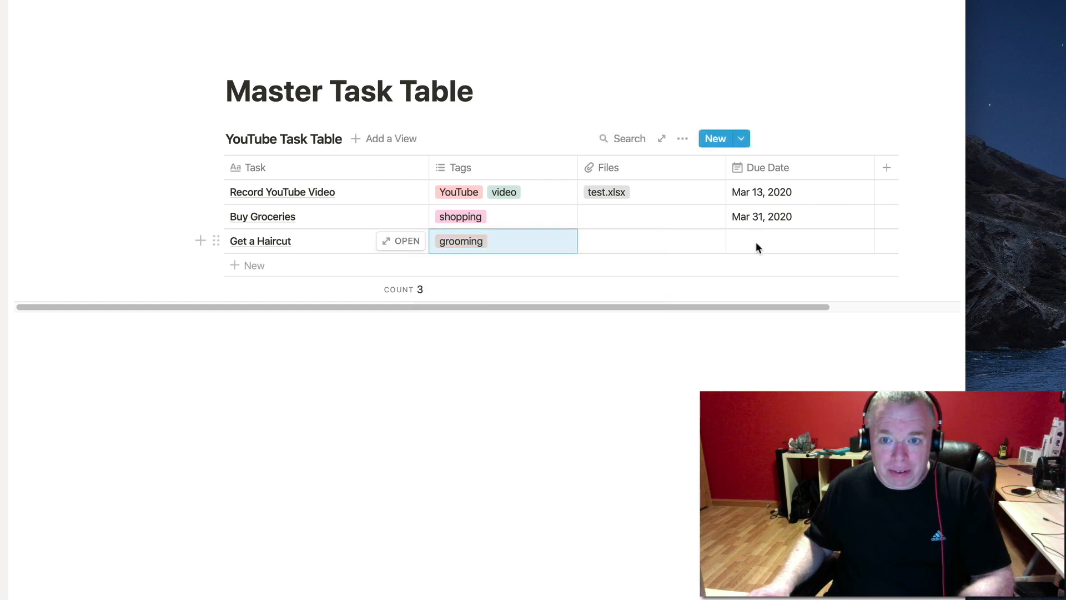
Set the haircut due date to Mar 06, 2020 and add a fourth task row.
{"action": "left_click", "coordinate": [755, 242]}
{"action": "left_click", "coordinate": [867, 349]}
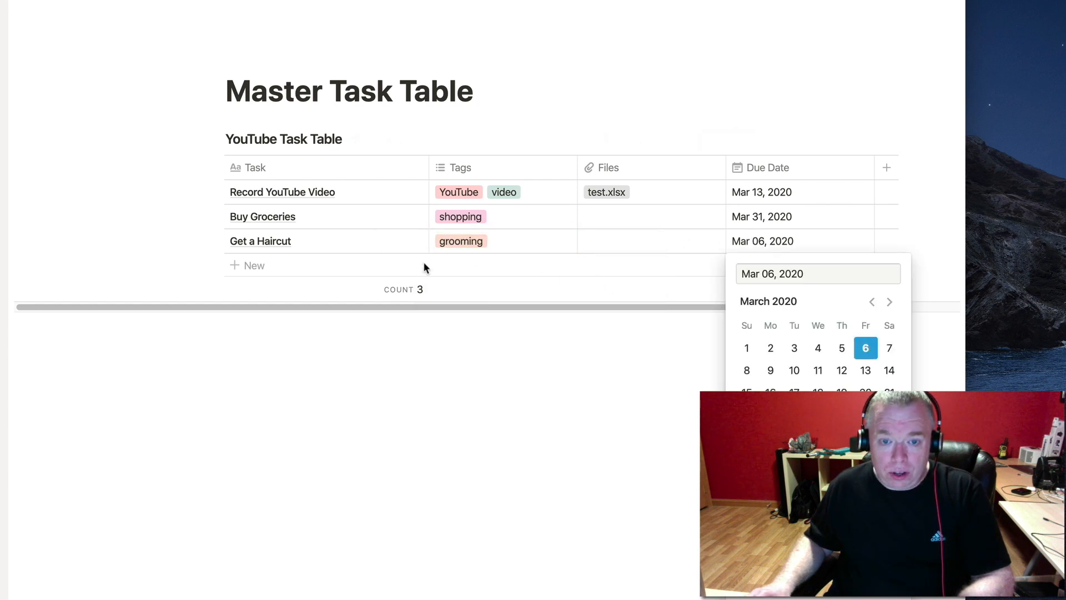
{"action": "key", "text": "Escape"}
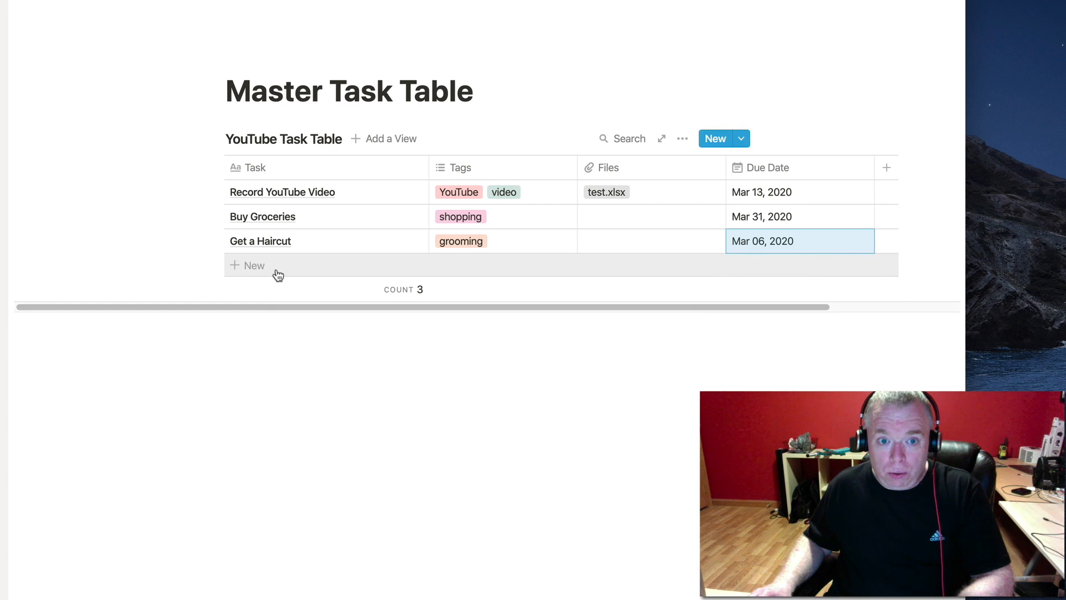
{"action": "left_click", "coordinate": [267, 271]}
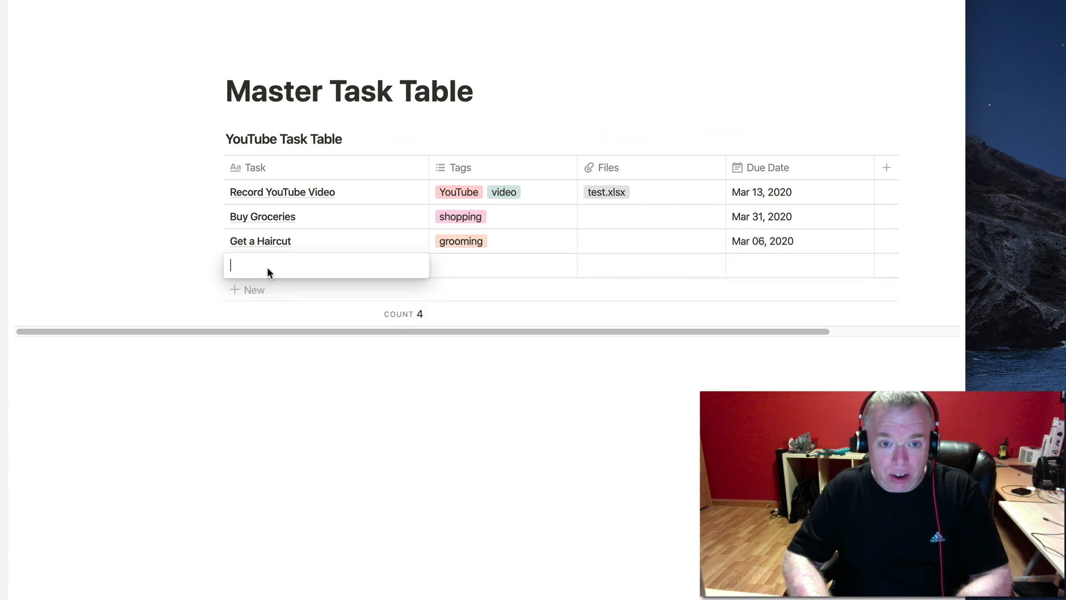
Name the fourth task 'Get car washed' and tag it with a new 'auto' tag.
{"action": "type", "text": "Get car washed"}
{"action": "key", "text": "Tab"}
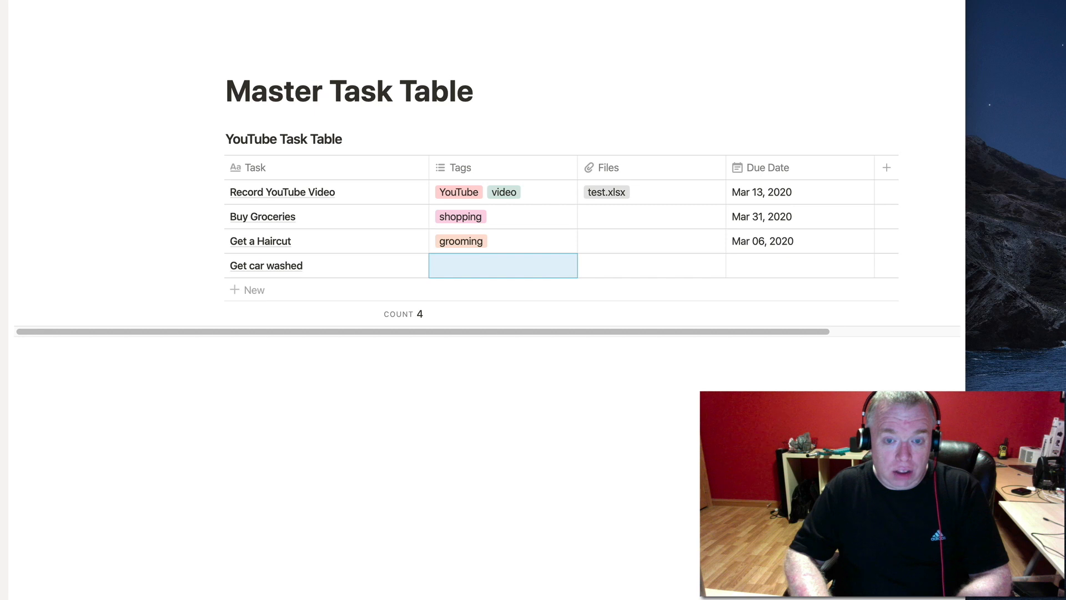
{"action": "type", "text": "auto"}
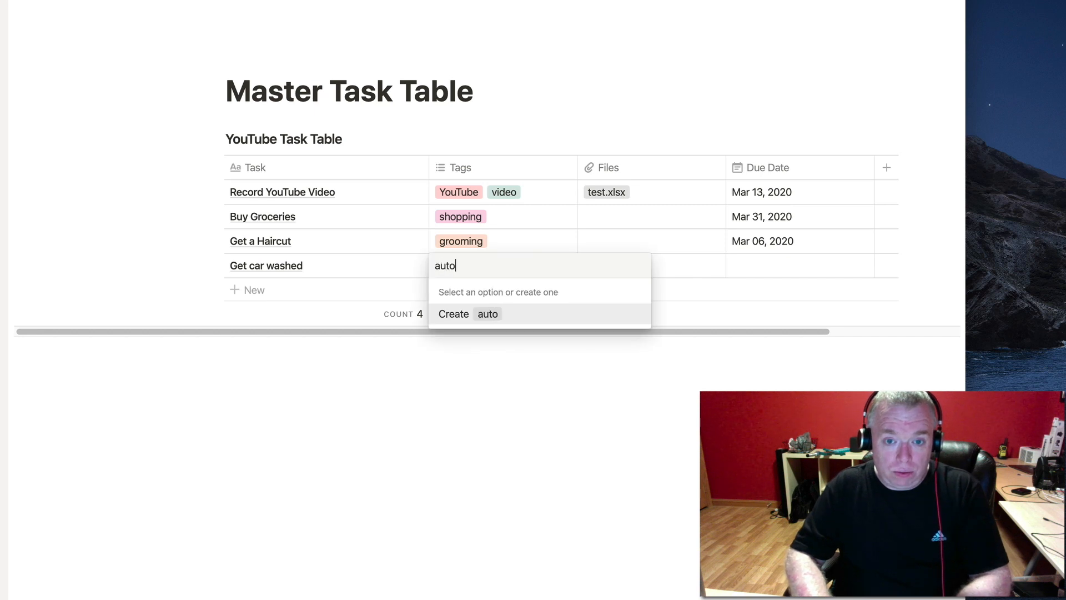
{"action": "left_click", "coordinate": [488, 315]}
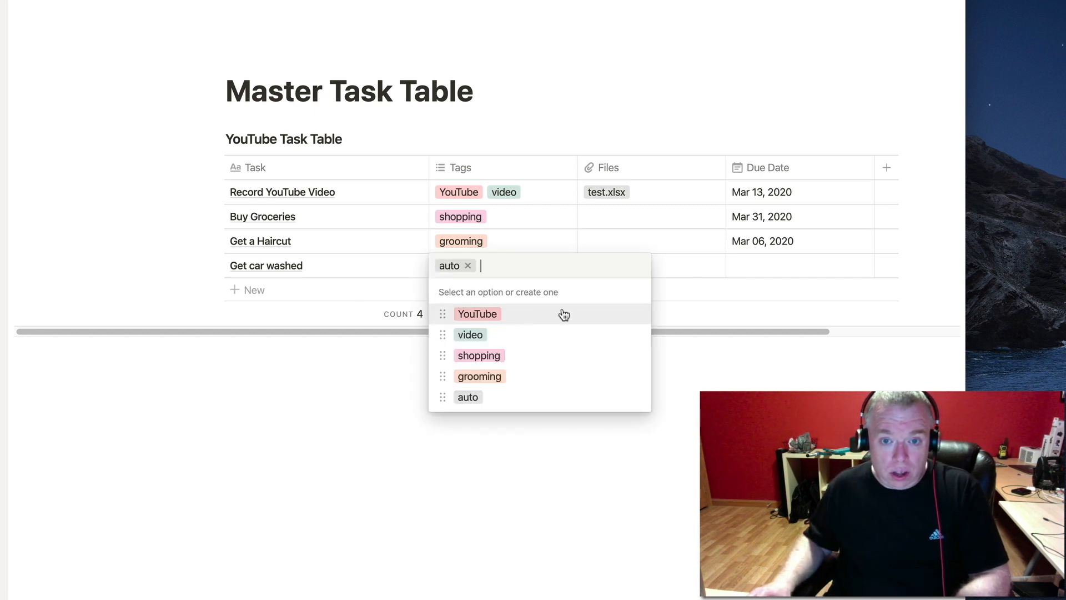
{"action": "key", "text": "Tab"}
Set the car wash due date to Apr 24, 2020, then open and close the Buy Groceries page.
{"action": "scroll", "coordinate": [739, 205], "scroll_direction": "down", "scroll_amount": 4}
{"action": "left_click", "coordinate": [769, 141]}
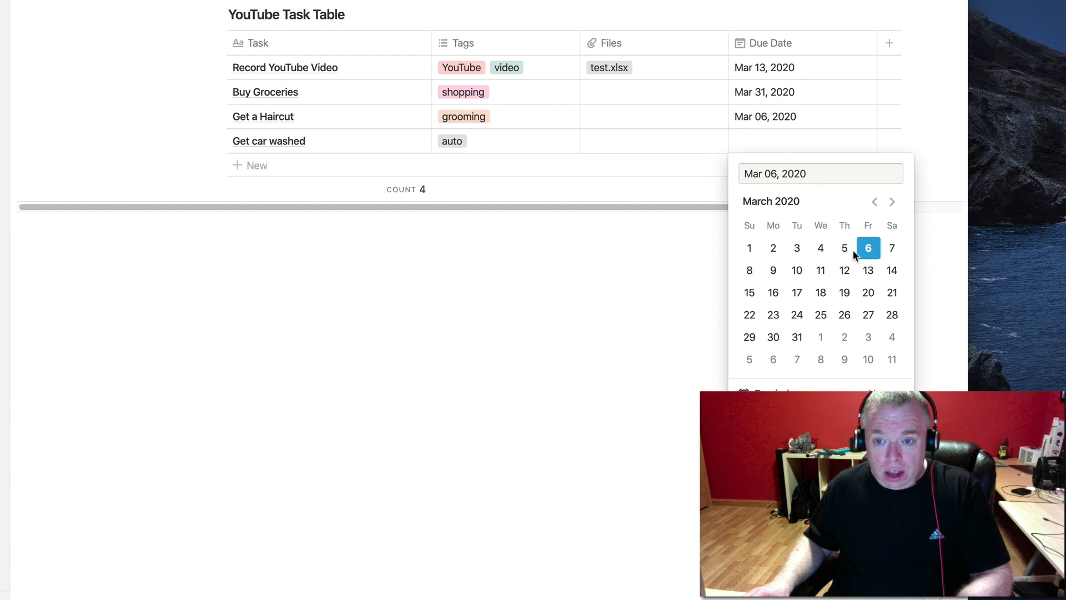
{"action": "left_click", "coordinate": [892, 202]}
{"action": "left_click", "coordinate": [870, 315]}
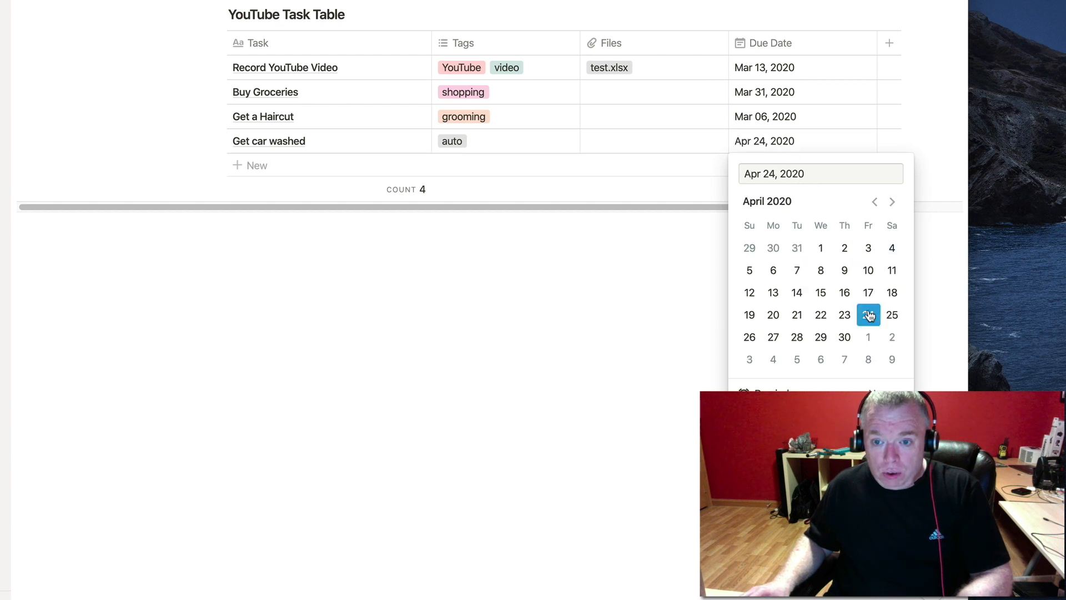
{"action": "key", "text": "Escape"}
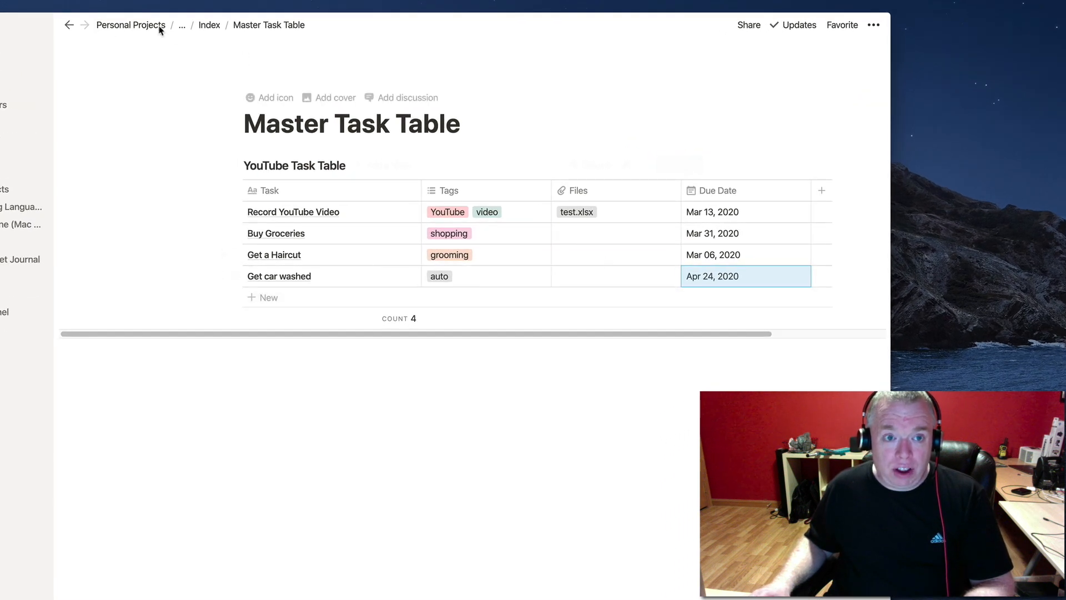
{"action": "left_click", "coordinate": [69, 26]}
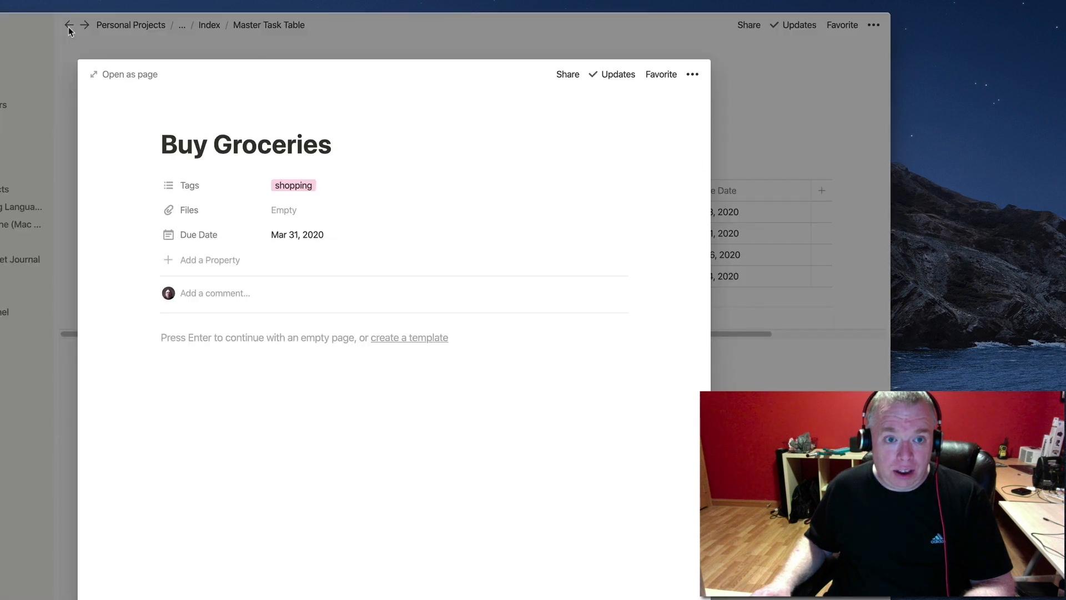
{"action": "left_click", "coordinate": [735, 85]}
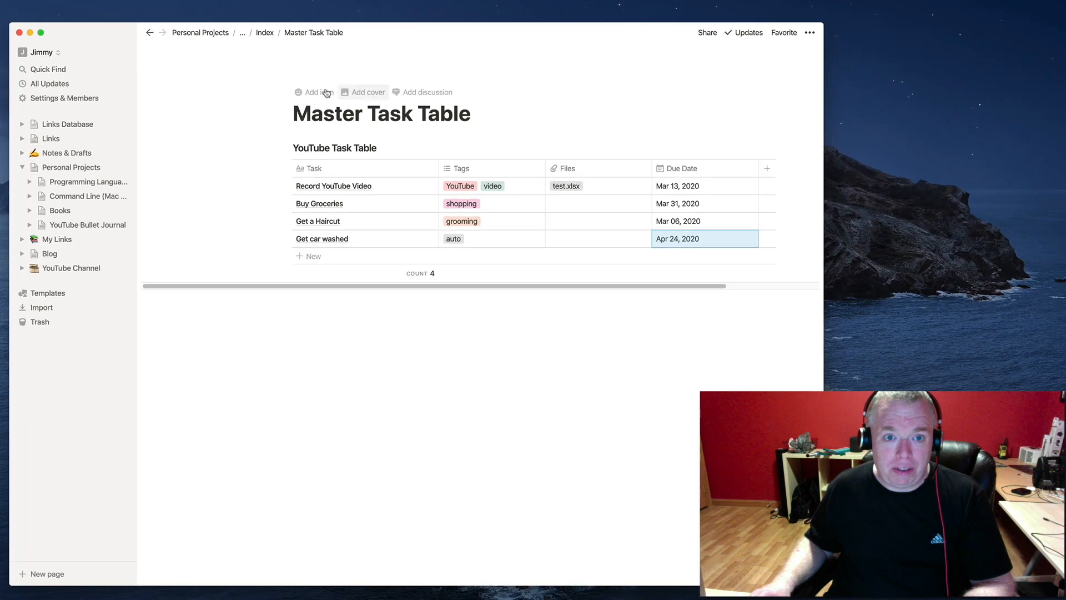
Open Index from the YouTube Bullet Journal sidebar, visit Master Task Table, and return to Index.
{"action": "left_click", "coordinate": [30, 225]}
{"action": "left_click", "coordinate": [66, 240]}
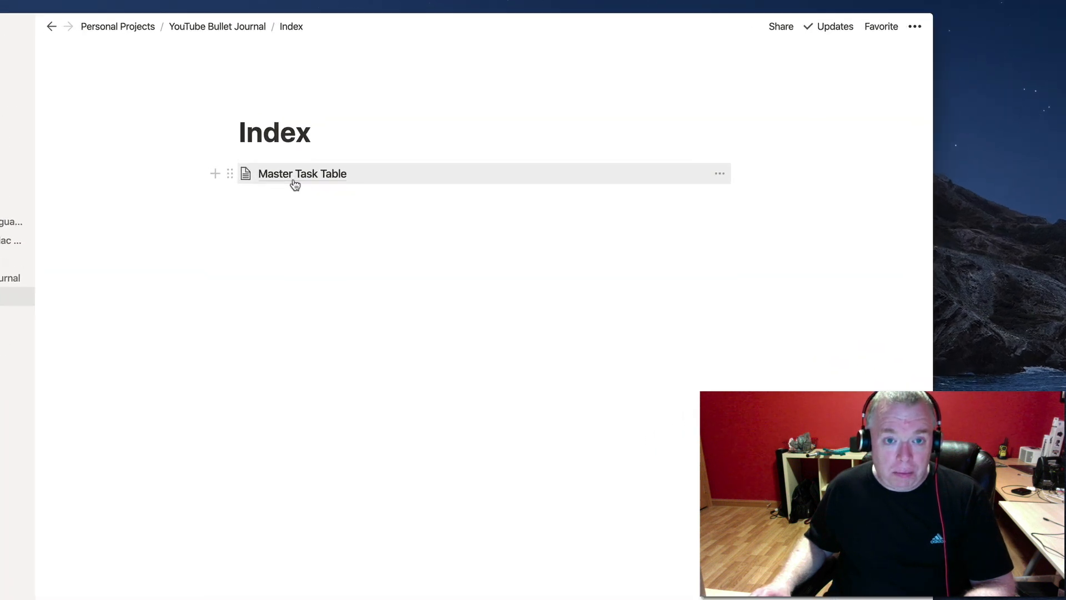
{"action": "left_click", "coordinate": [342, 191]}
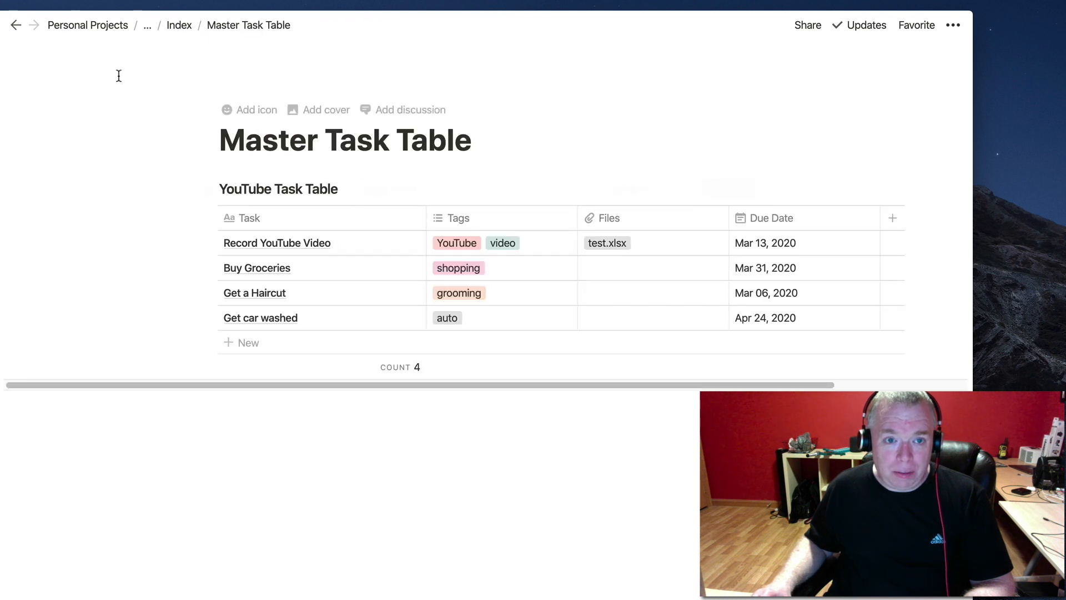
{"action": "left_click", "coordinate": [179, 25]}
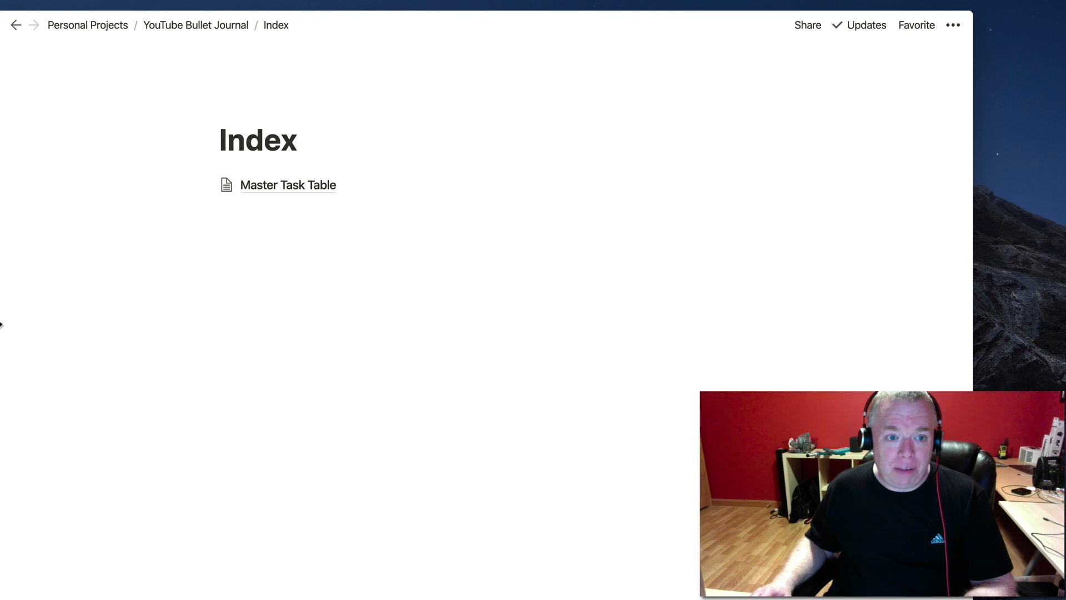
Add a /page sub-page to Index titled 'Future Log' and start it blank, without a template.
{"action": "left_click", "coordinate": [285, 278]}
{"action": "type", "text": "/page"}
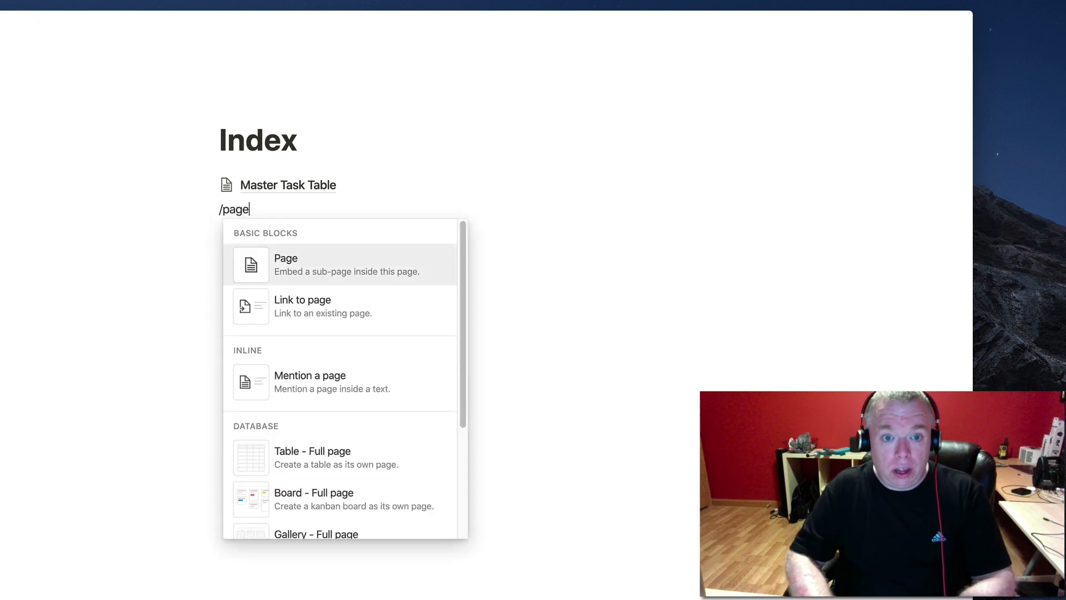
{"action": "key", "text": "Return"}
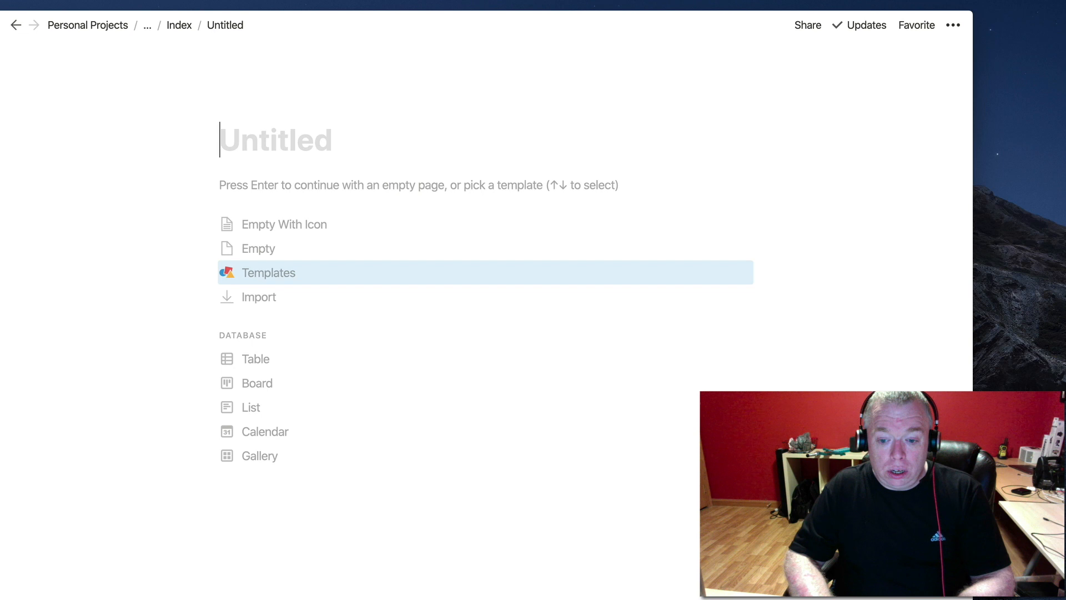
{"action": "type", "text": "Fut"}
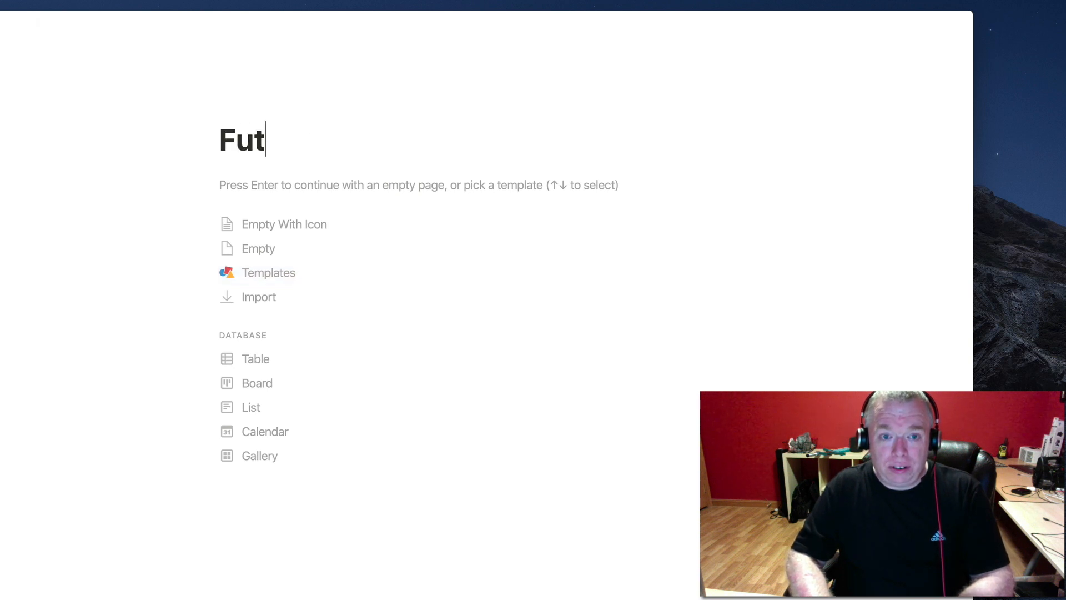
{"action": "type", "text": "ure Log"}
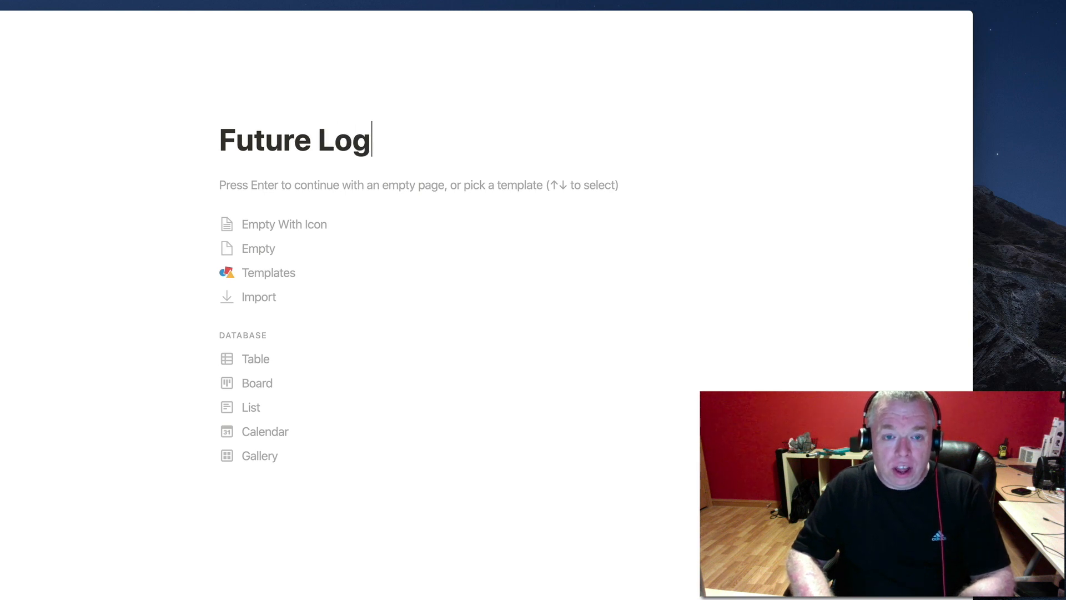
{"action": "key", "text": "Return"}
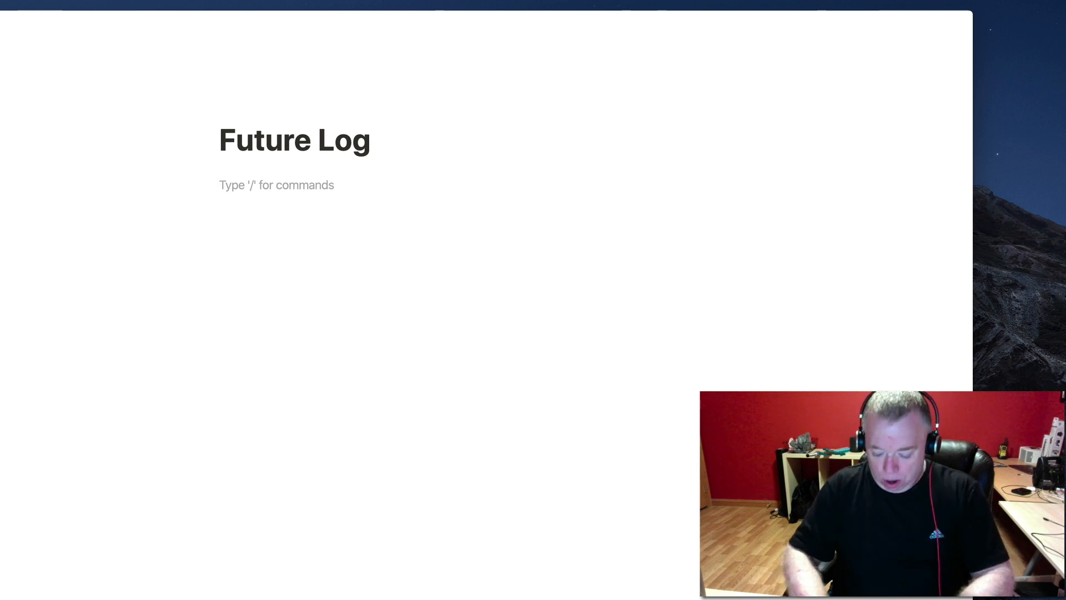
Start a linked database via /create, browse the database list, then abandon it.
{"action": "type", "text": "/"}
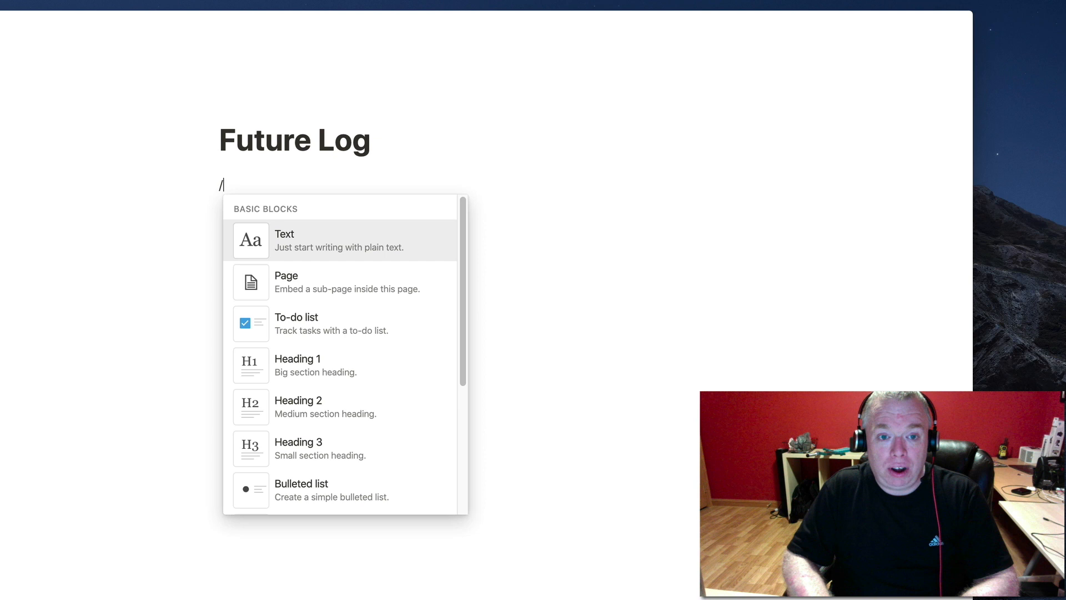
{"action": "type", "text": "create"}
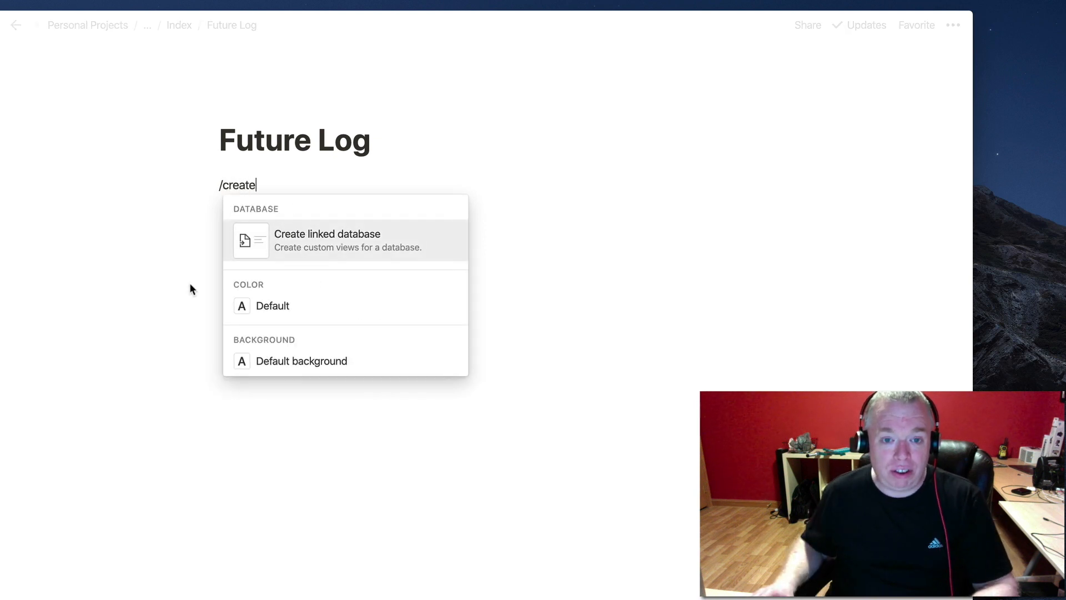
{"action": "left_click", "coordinate": [387, 247]}
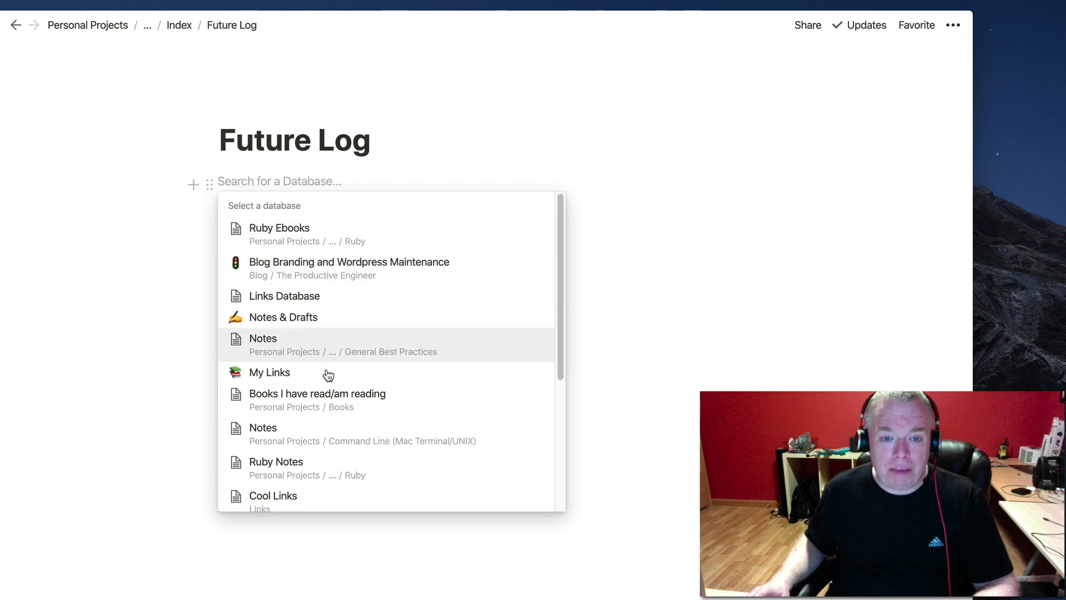
{"action": "scroll", "coordinate": [344, 400], "scroll_direction": "down", "scroll_amount": 5}
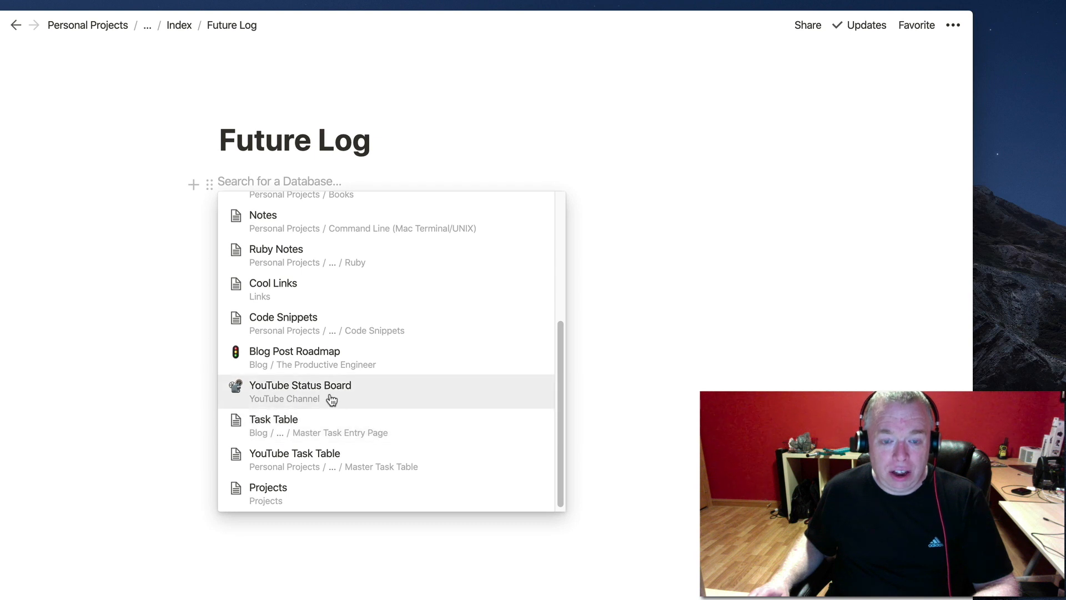
{"action": "scroll", "coordinate": [339, 394], "scroll_direction": "up", "scroll_amount": 3}
{"action": "scroll", "coordinate": [339, 396], "scroll_direction": "down", "scroll_amount": 3}
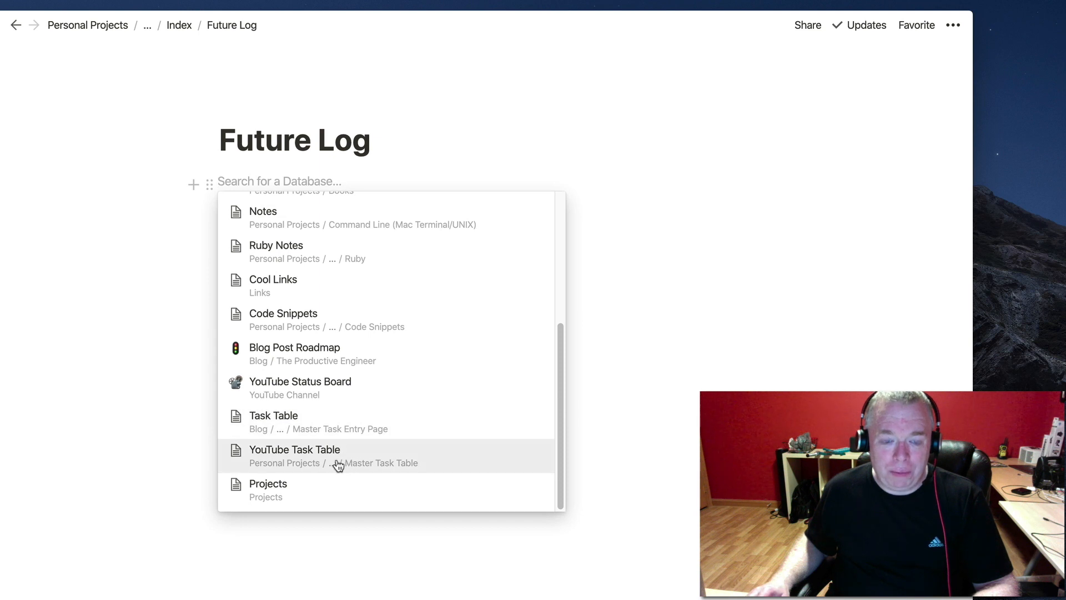
{"action": "left_click", "coordinate": [312, 175]}
{"action": "left_click", "coordinate": [304, 186]}
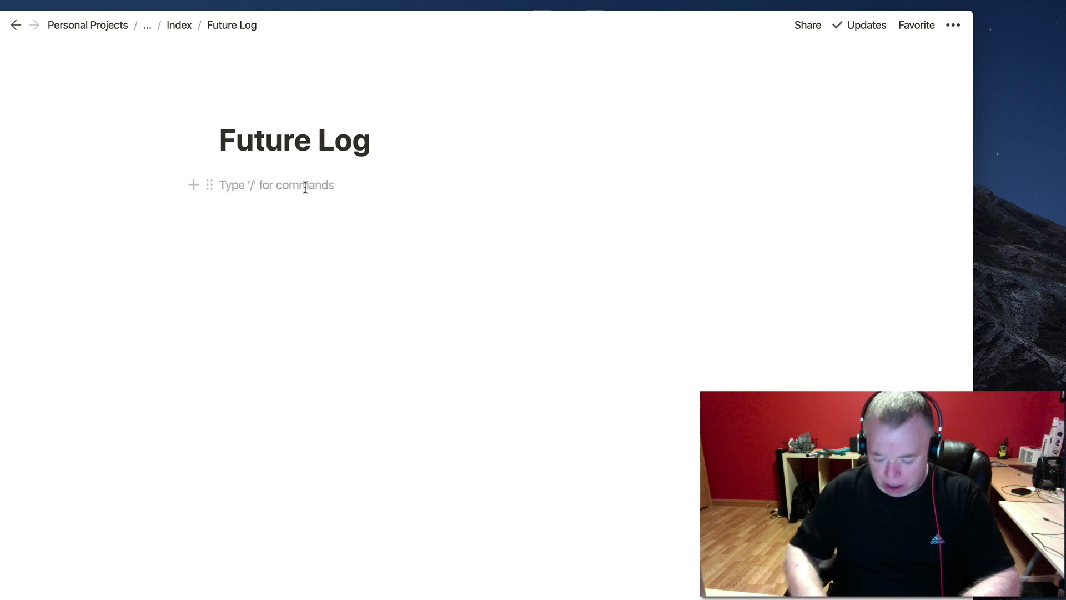
Insert a linked view of YouTube Task Table by searching 'youtube'.
{"action": "type", "text": "/create"}
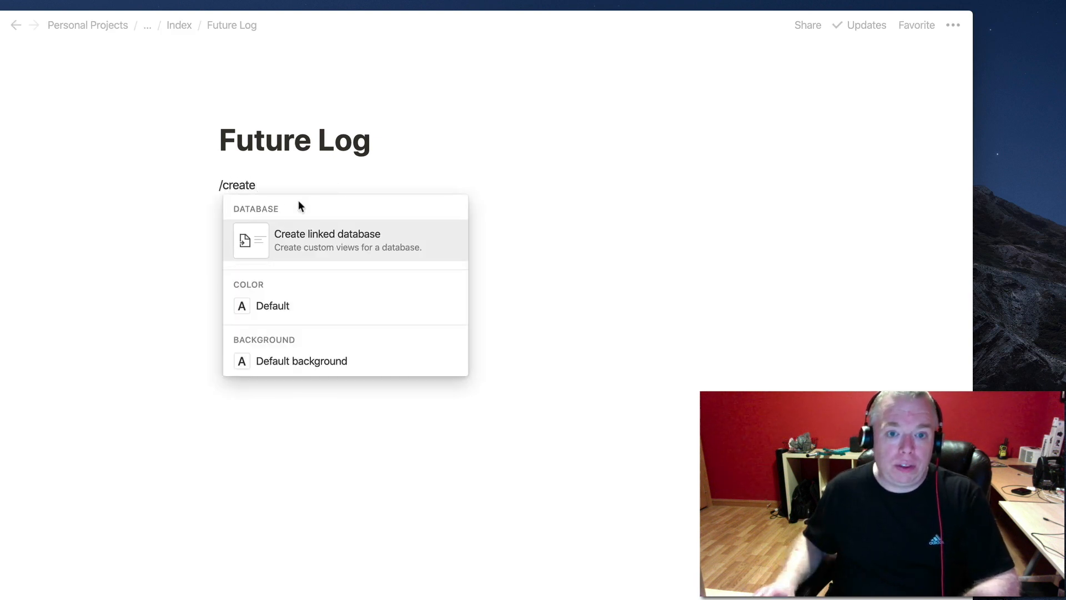
{"action": "left_click", "coordinate": [296, 239]}
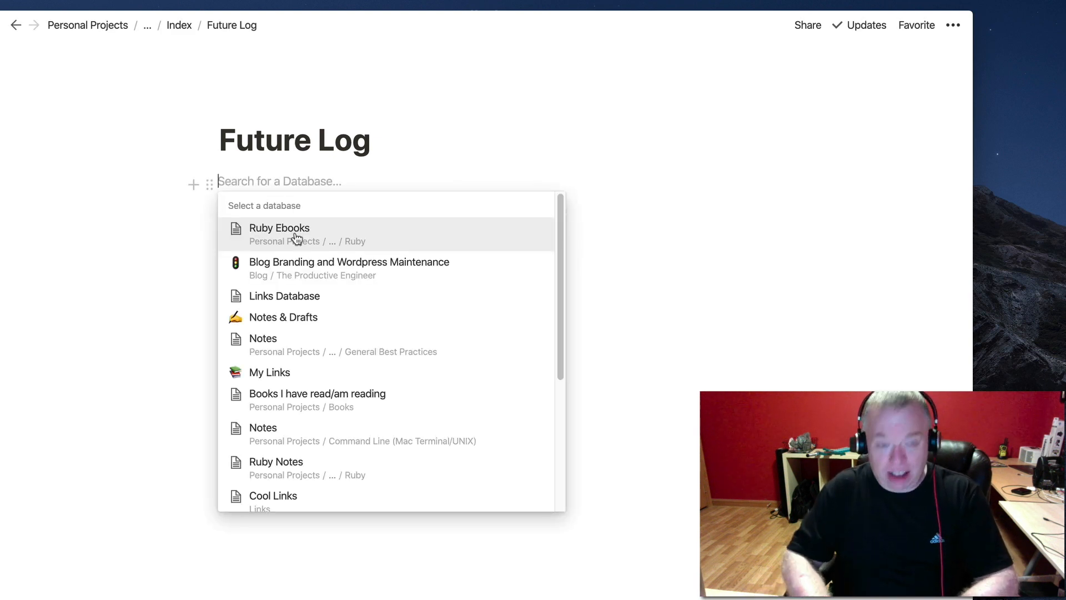
{"action": "type", "text": "you"}
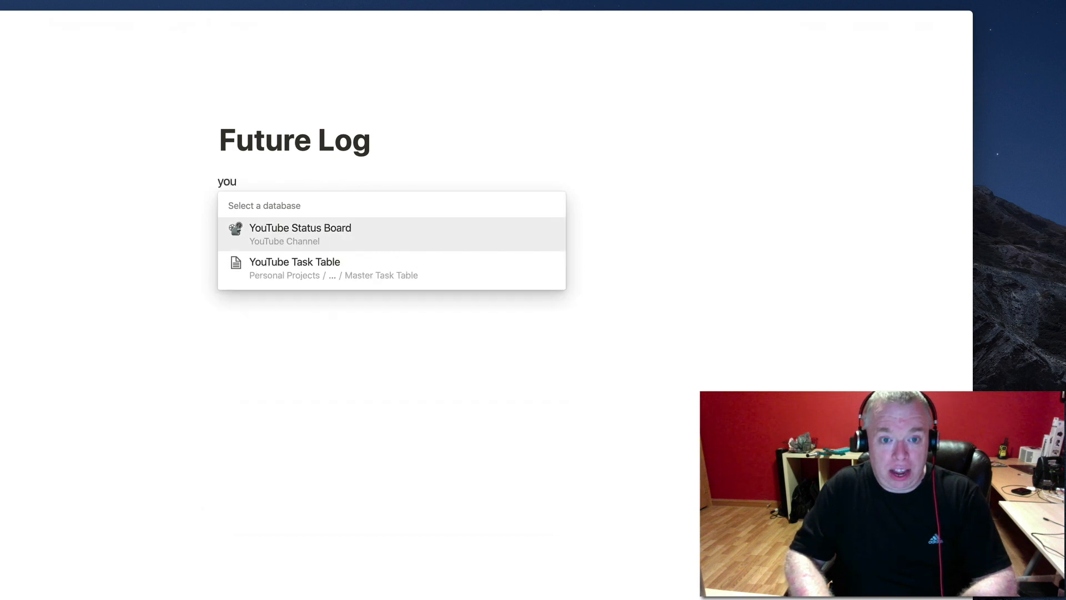
{"action": "type", "text": "tube"}
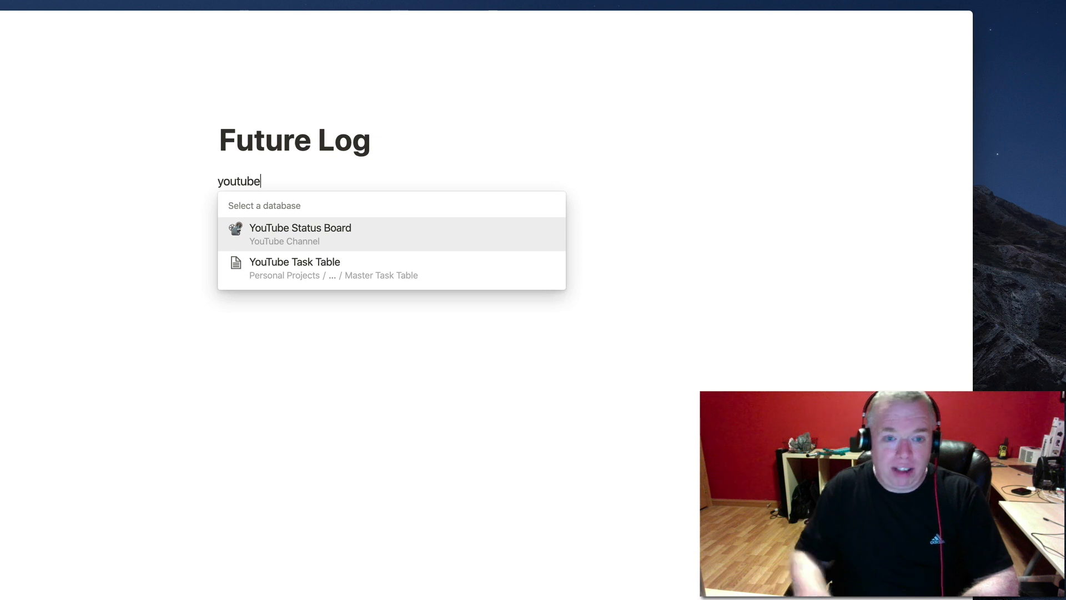
{"action": "left_click", "coordinate": [291, 269]}
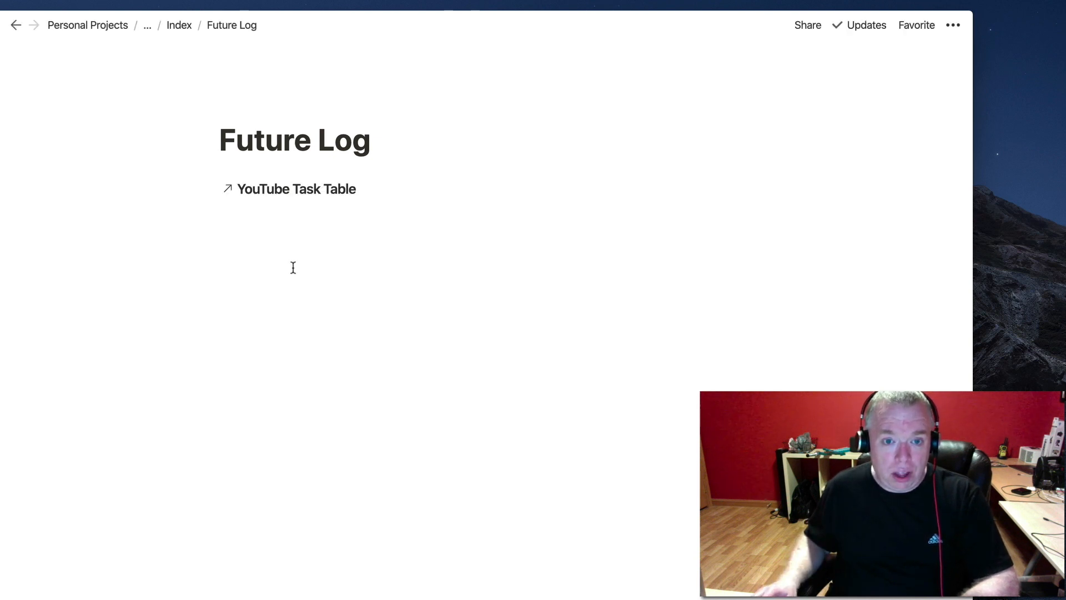
Deselect the linked YouTube Task Table so its four tasks load, leaving an empty line below.
{"action": "left_click", "coordinate": [369, 473]}
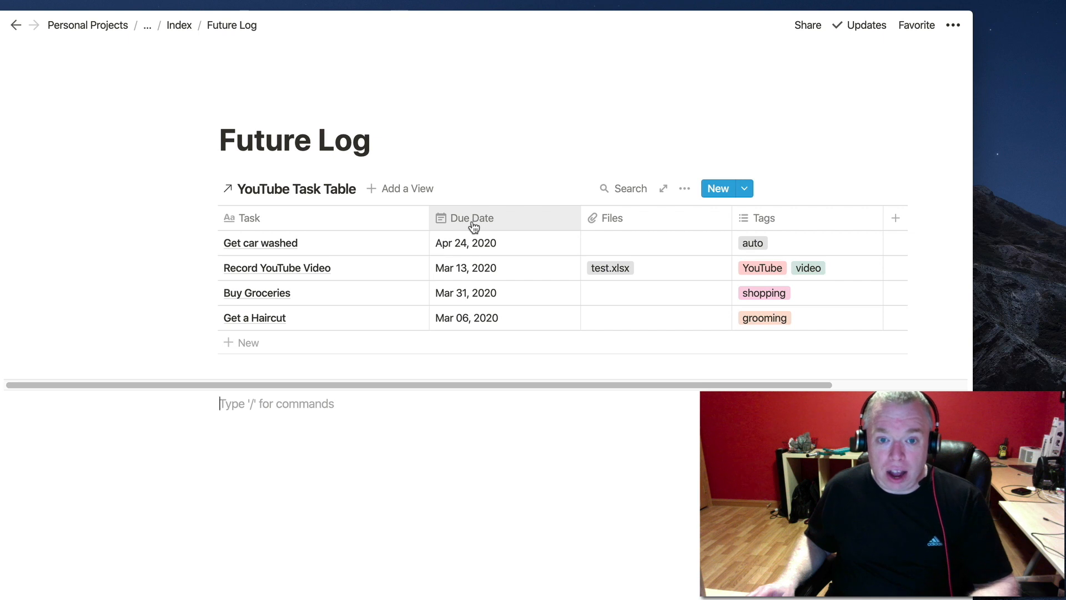
Add a filter on the Due Date column with an 'Is After' condition.
{"action": "left_click", "coordinate": [509, 219]}
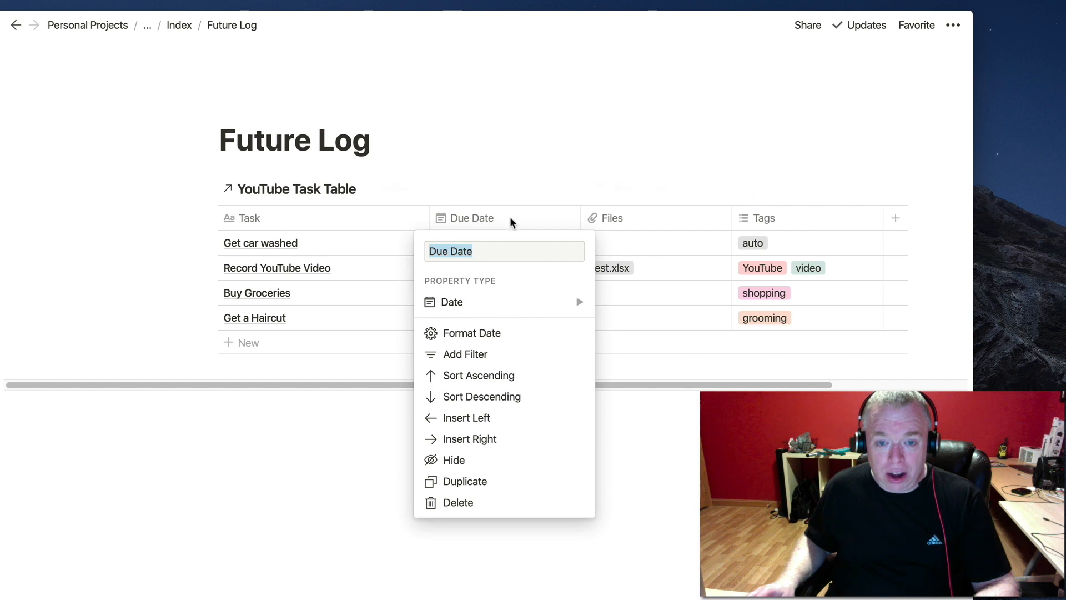
{"action": "left_click", "coordinate": [542, 355]}
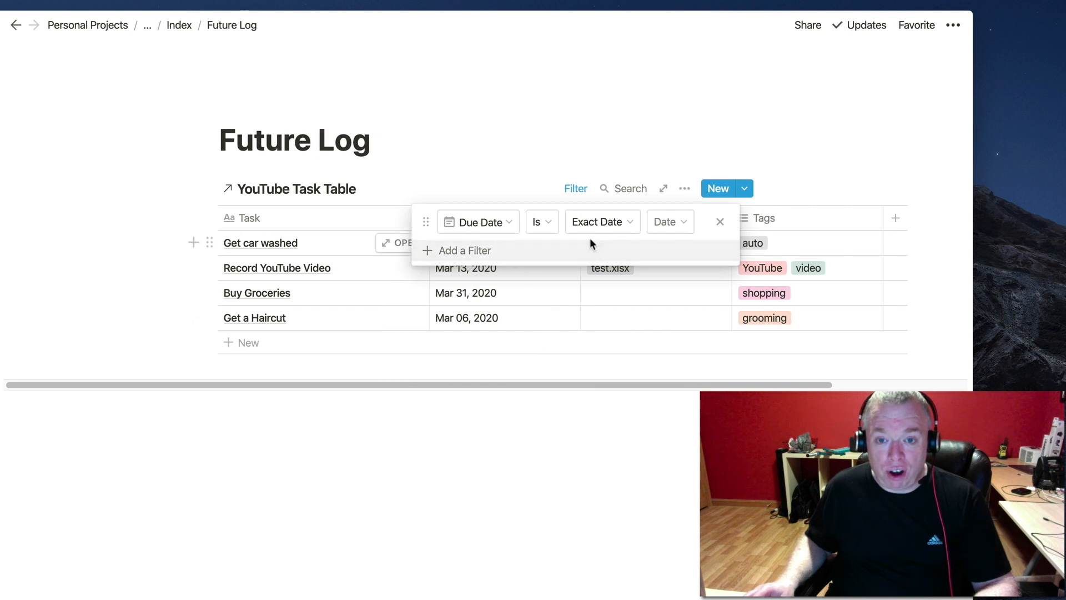
{"action": "left_click", "coordinate": [505, 225]}
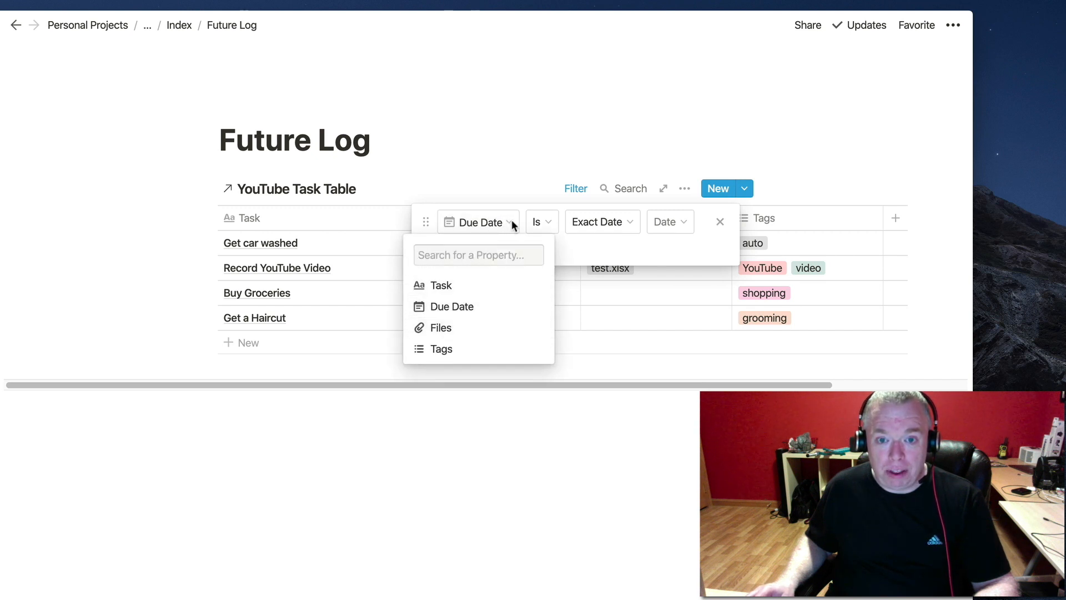
{"action": "left_click", "coordinate": [511, 222]}
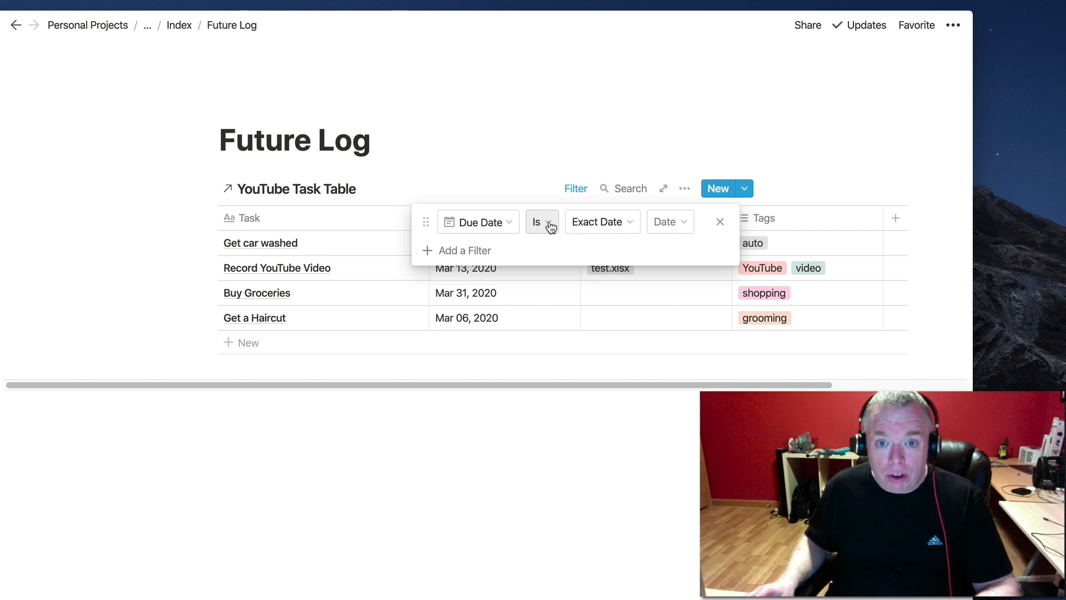
{"action": "left_click", "coordinate": [542, 223]}
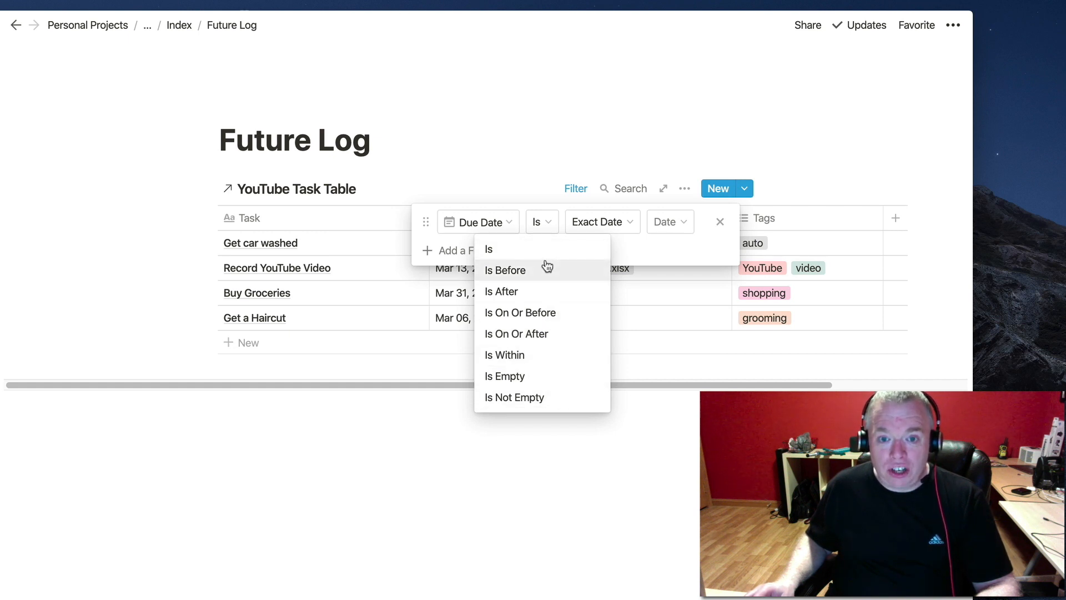
{"action": "left_click", "coordinate": [535, 291]}
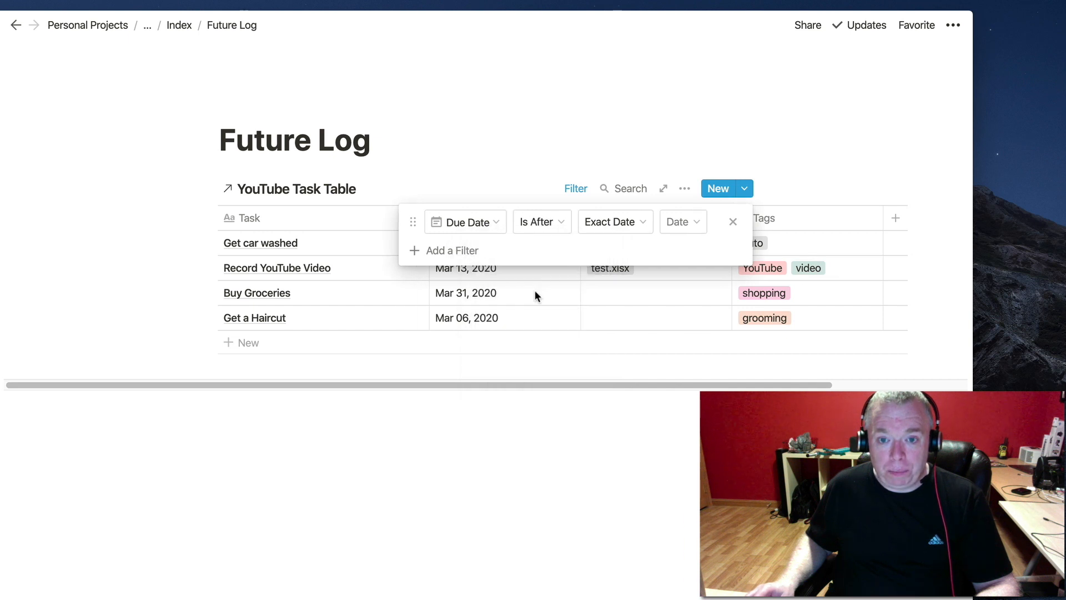
Change the filter to Is On Or After One Month From Now, leaving only Get car washed.
{"action": "left_click", "coordinate": [616, 225]}
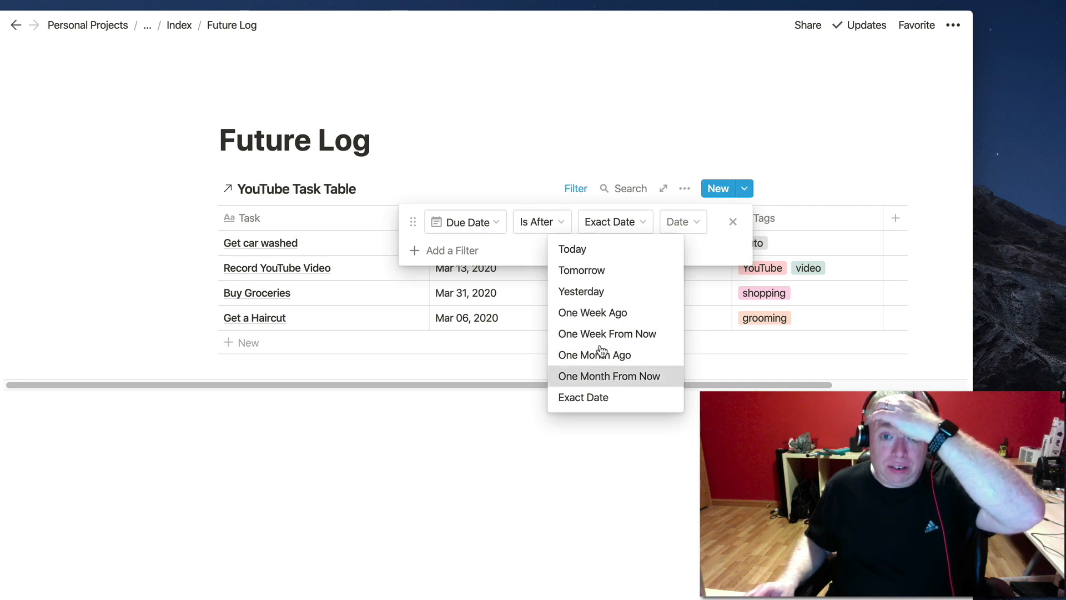
{"action": "left_click", "coordinate": [562, 222]}
{"action": "left_click", "coordinate": [561, 220]}
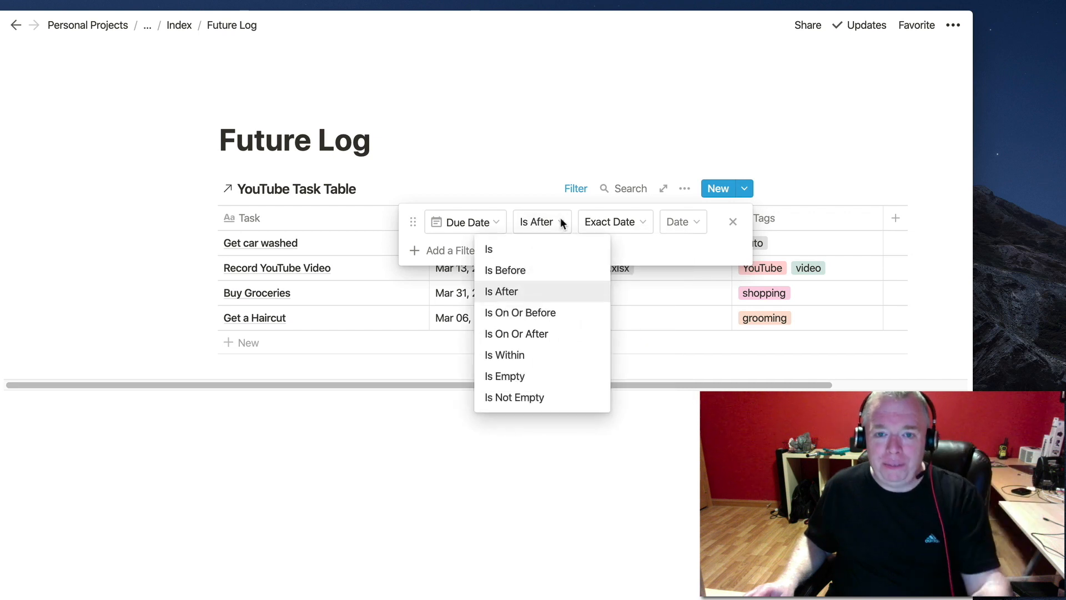
{"action": "left_click", "coordinate": [542, 333]}
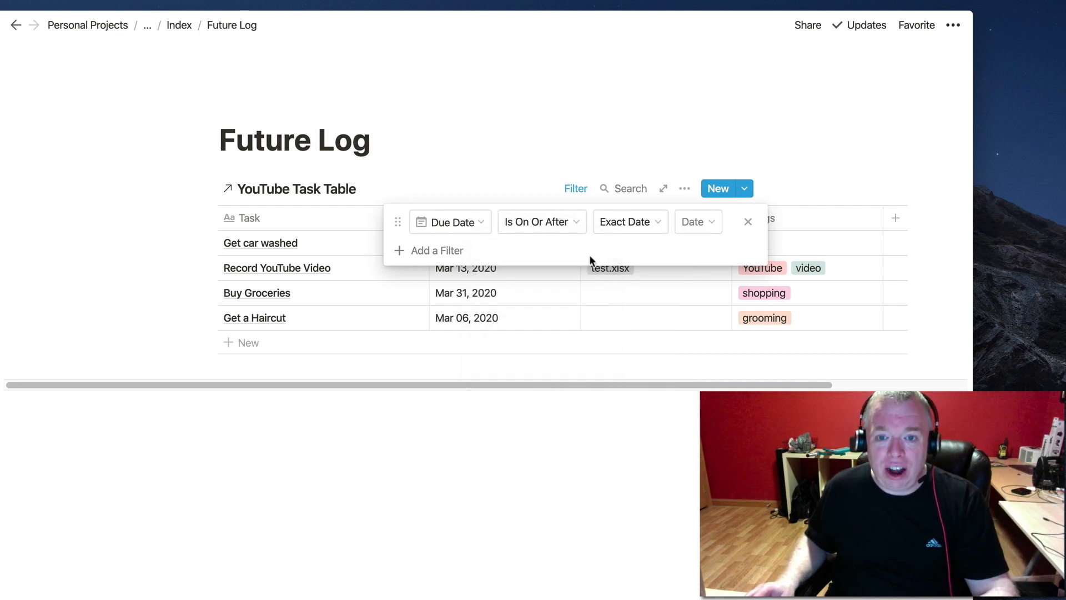
{"action": "left_click", "coordinate": [626, 229]}
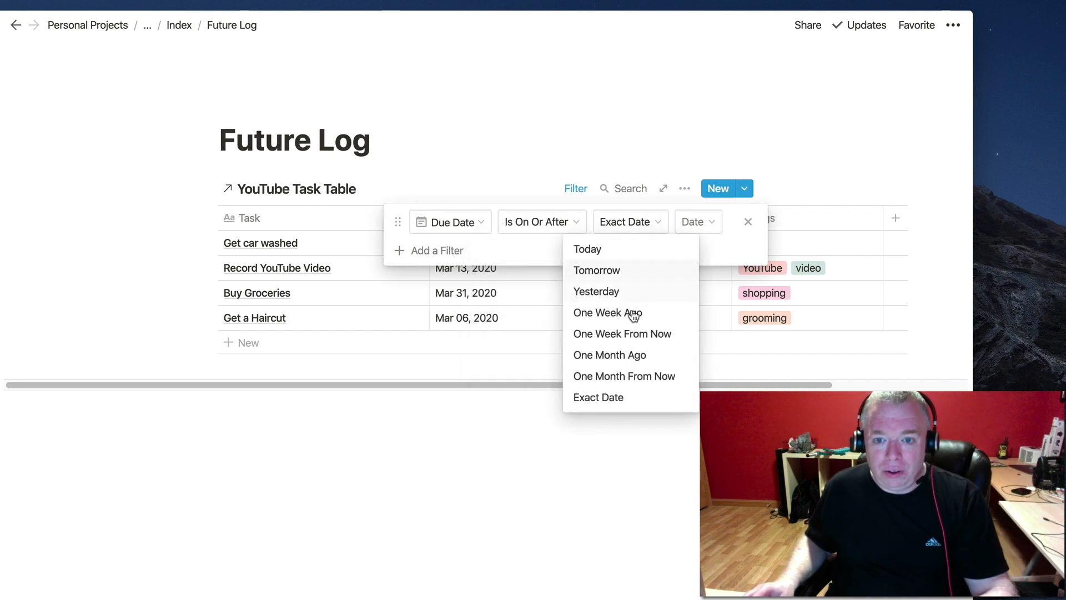
{"action": "left_click", "coordinate": [635, 380]}
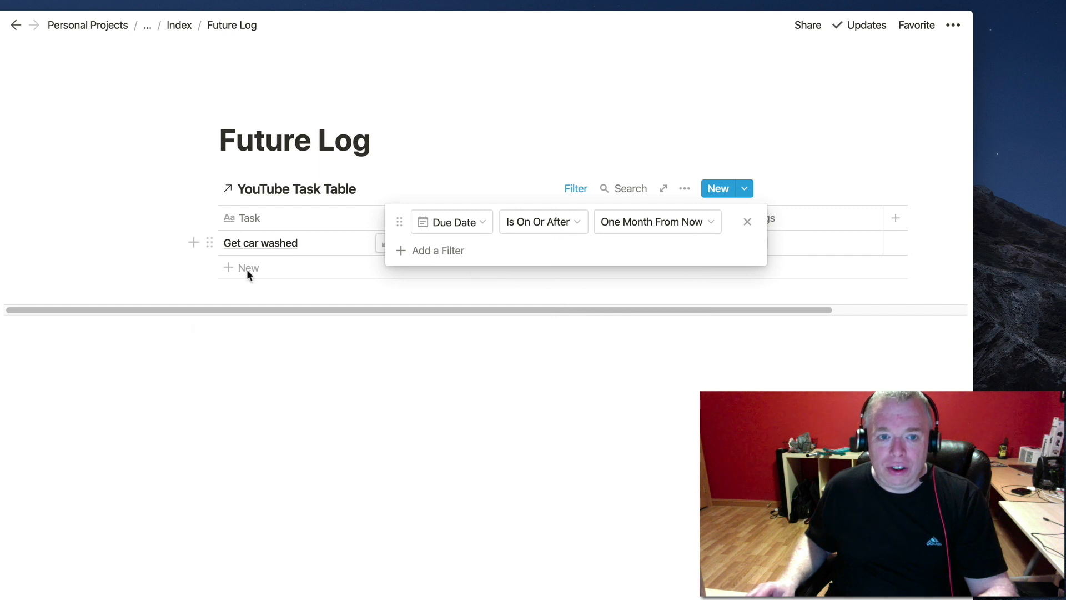
{"action": "left_click", "coordinate": [435, 287]}
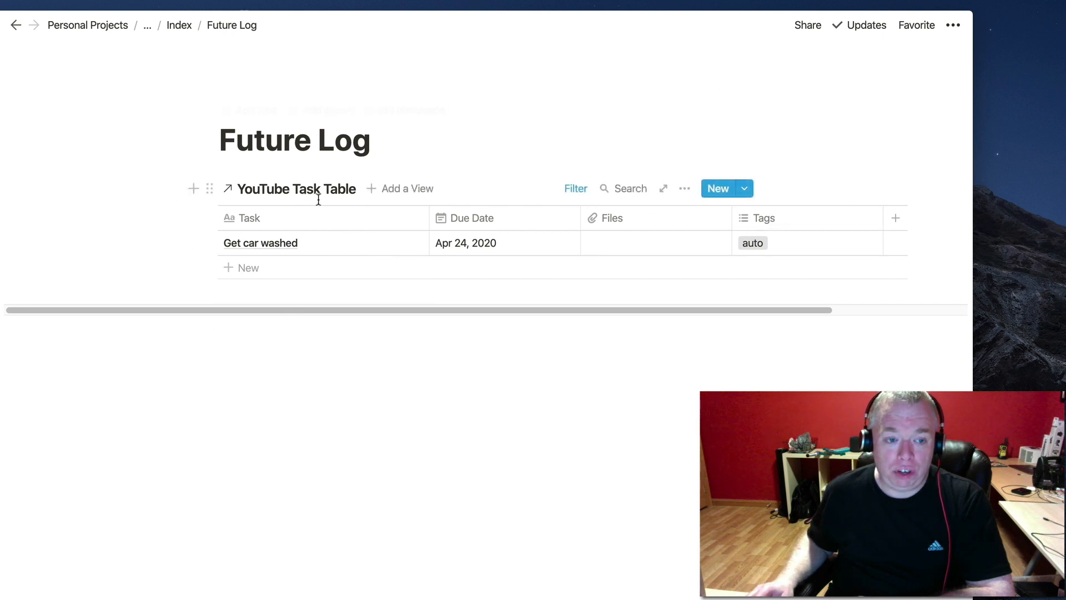
From Index, open Master Task Table and add a 'Go to Dentist' task tagged 'dentist'.
{"action": "left_click", "coordinate": [179, 23]}
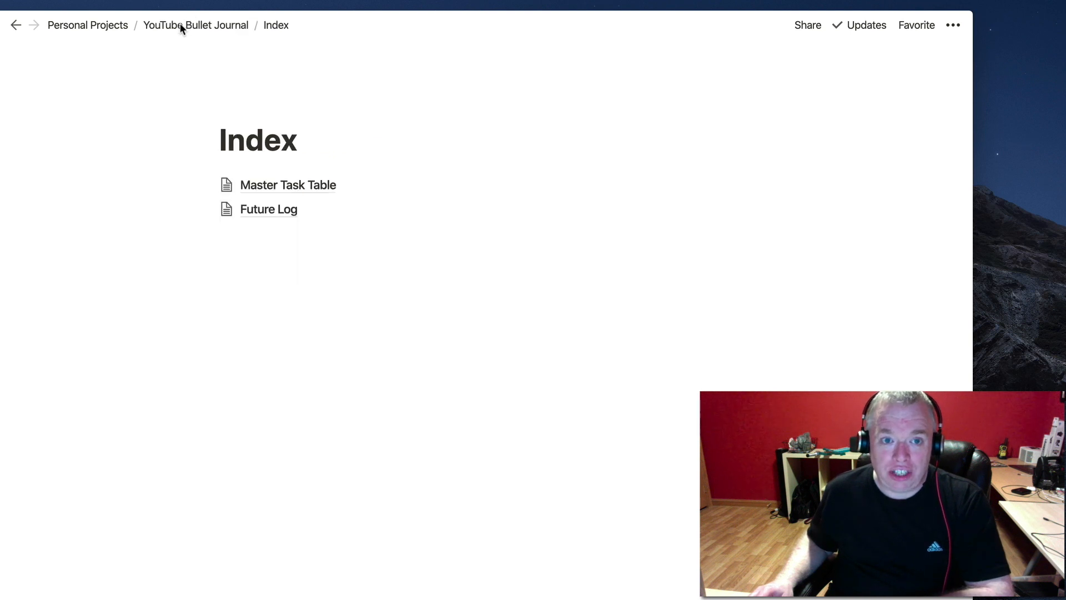
{"action": "left_click", "coordinate": [309, 185]}
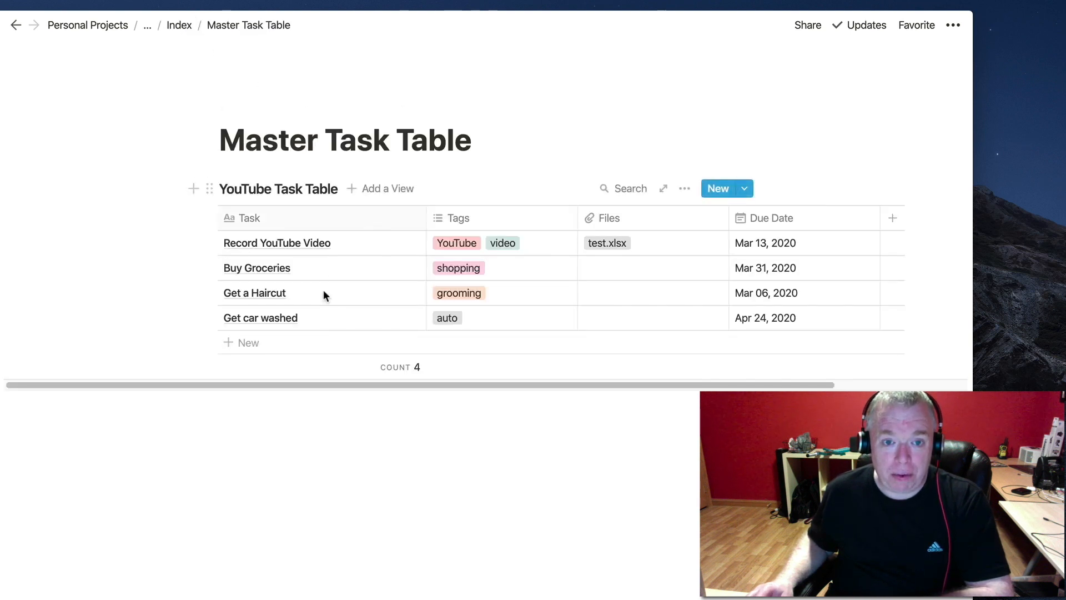
{"action": "left_click", "coordinate": [244, 348]}
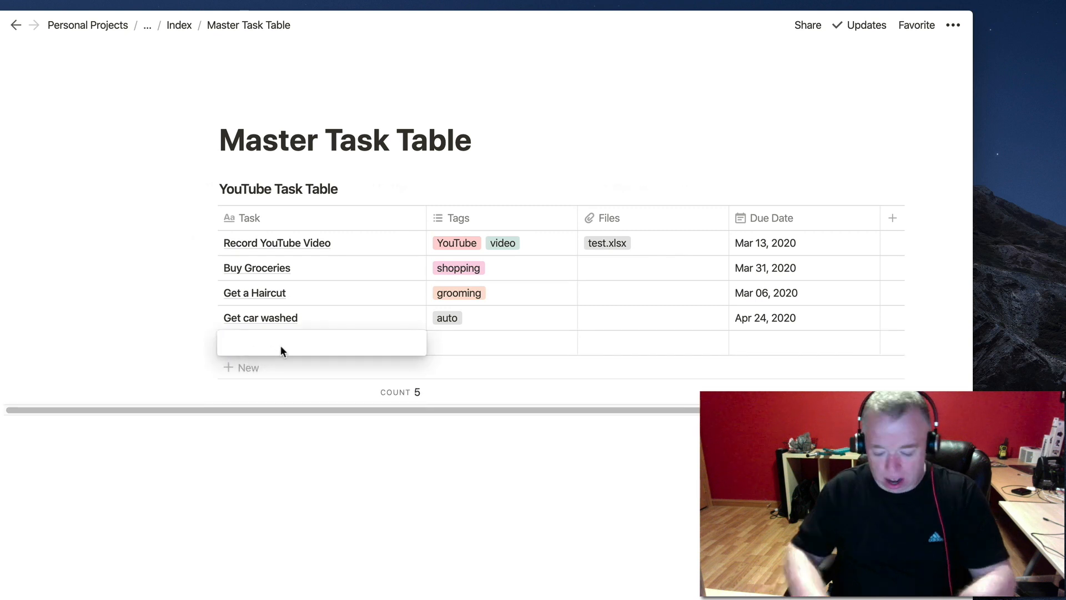
{"action": "type", "text": "Go"}
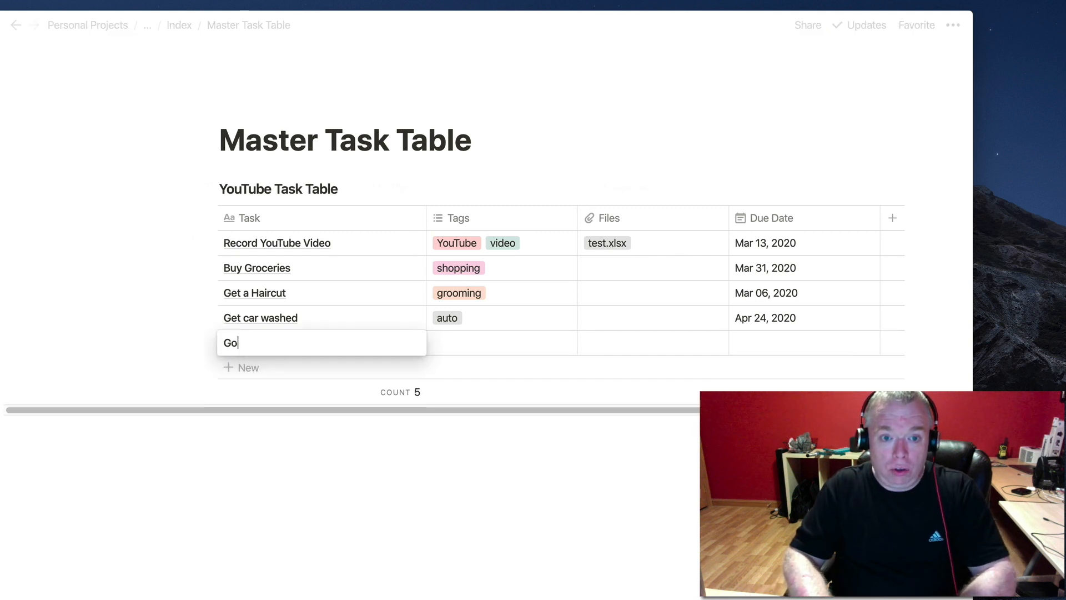
{"action": "type", "text": " to Dentier"}
{"action": "key", "text": "BackSpace"}
{"action": "key", "text": "BackSpace"}
{"action": "type", "text": "st"}
{"action": "key", "text": "Tab"}
{"action": "type", "text": "dentist"}
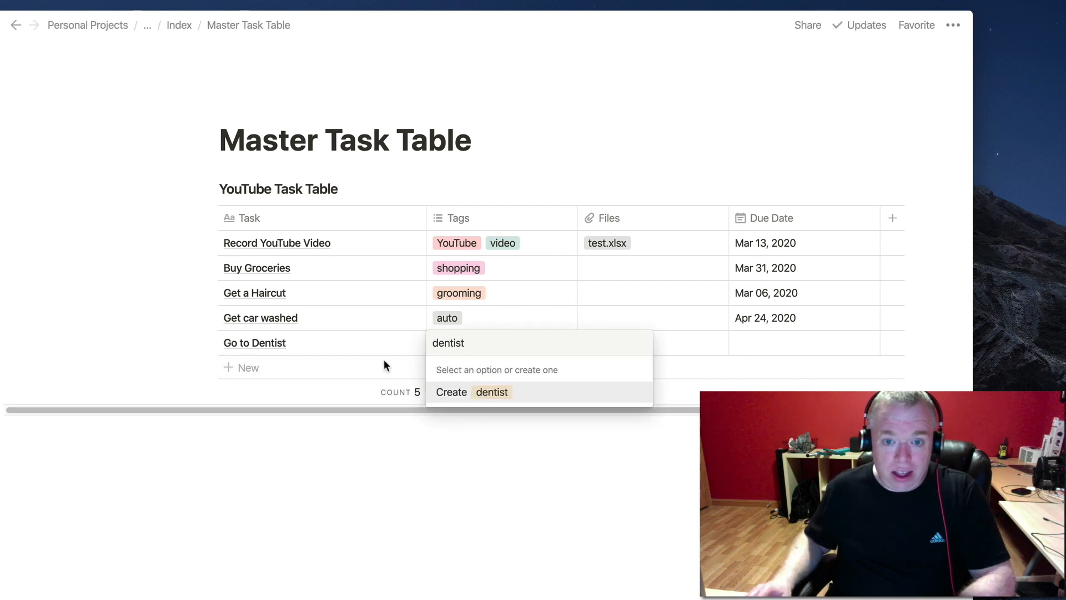
{"action": "left_click", "coordinate": [492, 392]}
{"action": "left_click", "coordinate": [768, 250]}
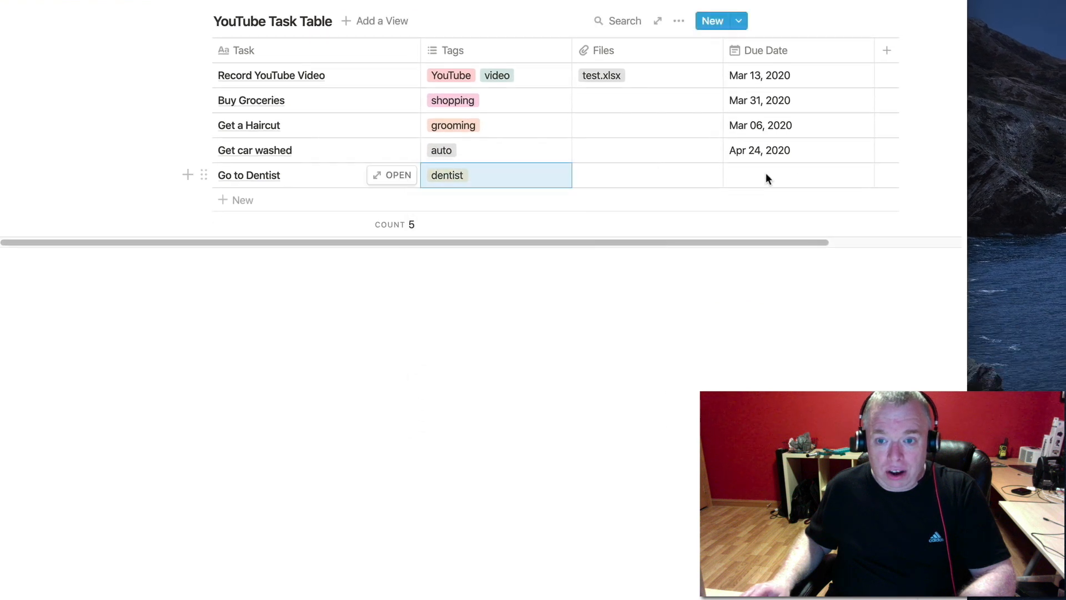
Set the dentist task's due date to Jun 13, 2020, then open Future Log from Index.
{"action": "left_click", "coordinate": [768, 249]}
{"action": "left_click", "coordinate": [890, 238]}
{"action": "left_click", "coordinate": [890, 239]}
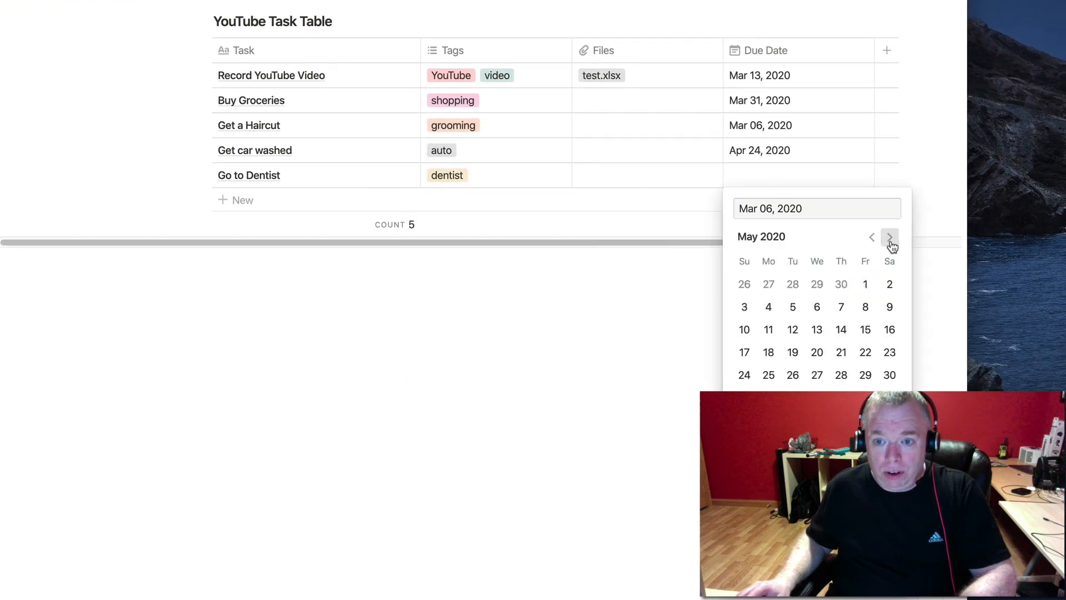
{"action": "left_click", "coordinate": [890, 239]}
{"action": "left_click", "coordinate": [889, 311]}
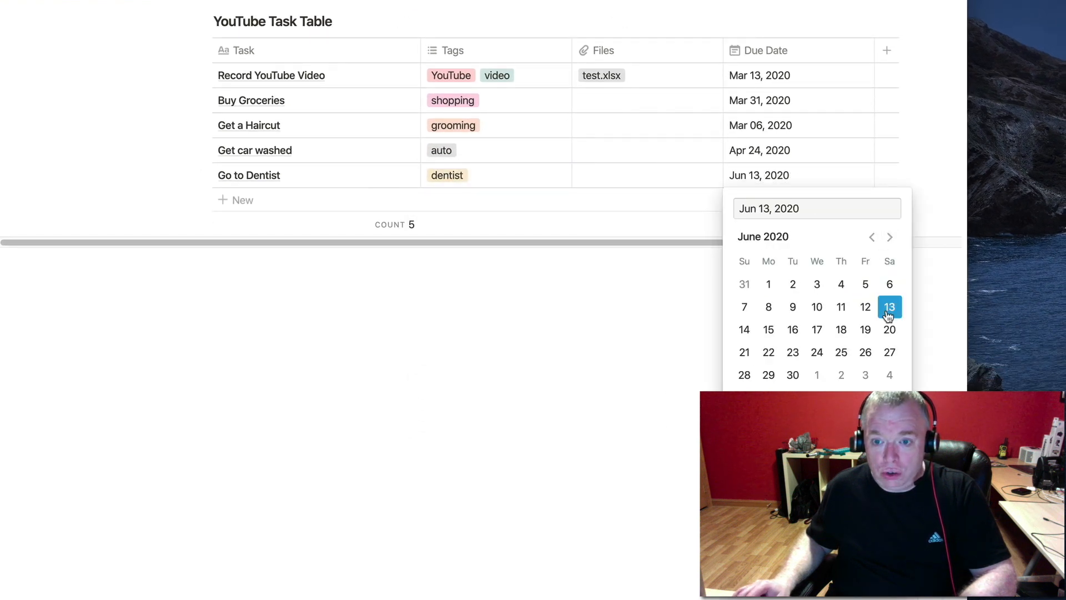
{"action": "key", "text": "Escape"}
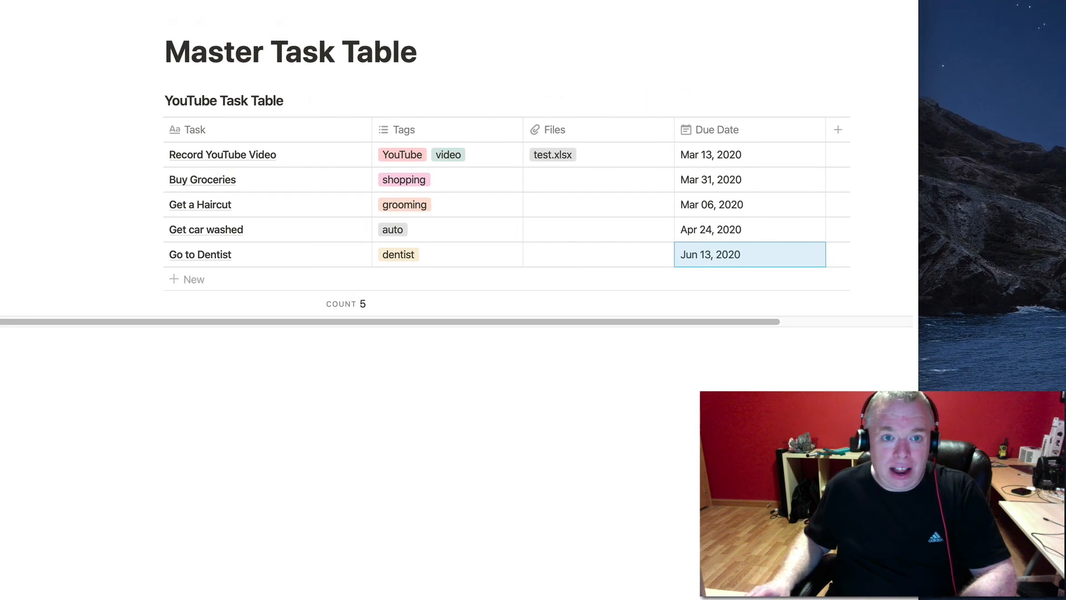
{"action": "left_click", "coordinate": [56, 1]}
{"action": "left_click", "coordinate": [231, 122]}
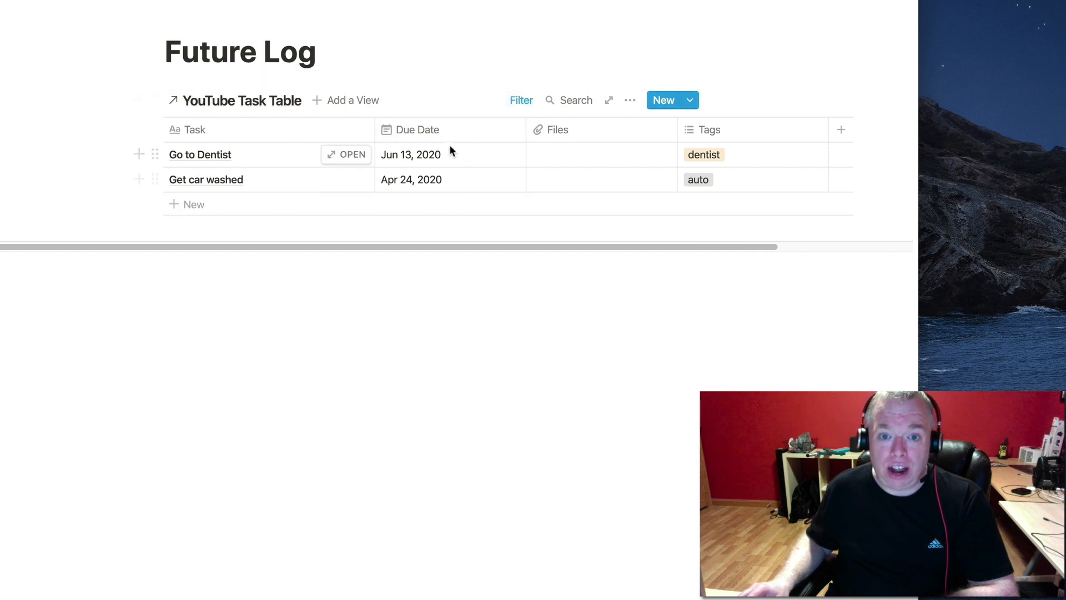
Sort the Future Log table ascending by Due Date, putting Get car washed before Go to Dentist.
{"action": "left_click", "coordinate": [438, 133]}
{"action": "mouse_move", "coordinate": [442, 217]}
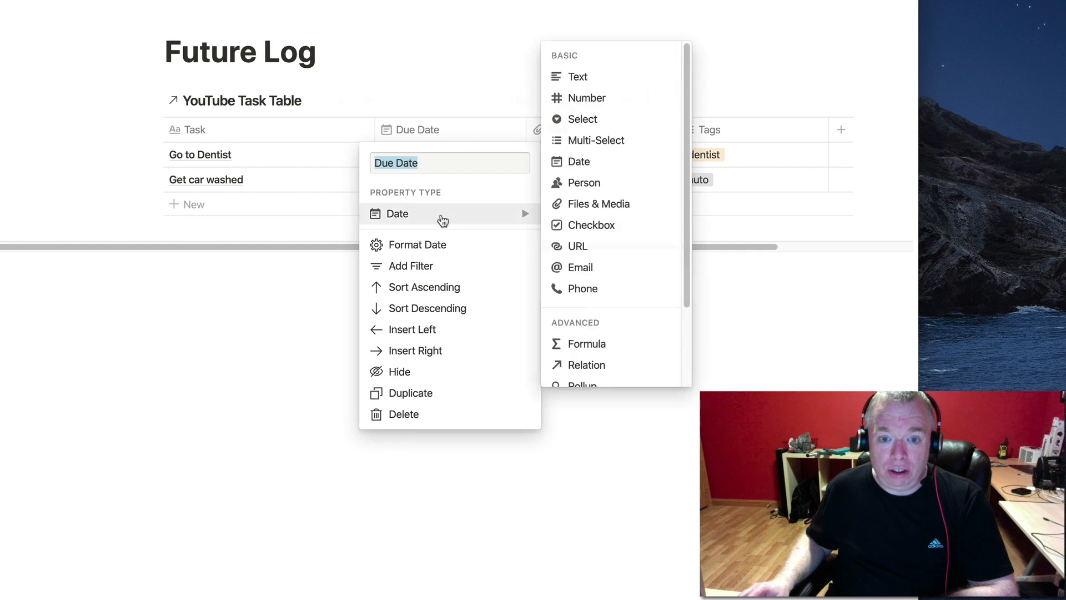
{"action": "left_click", "coordinate": [445, 286]}
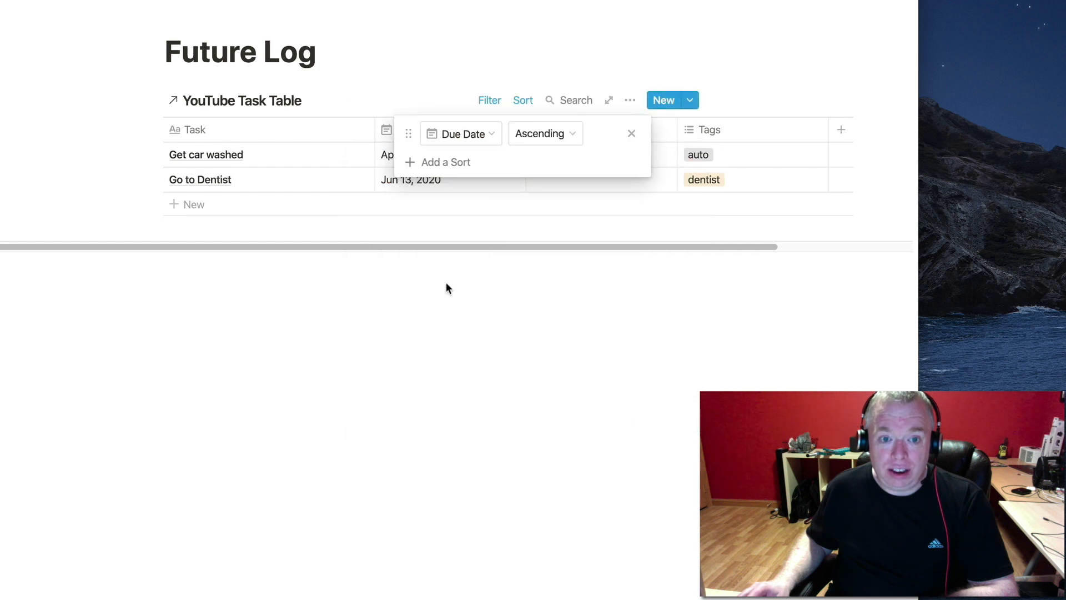
{"action": "left_click", "coordinate": [341, 206]}
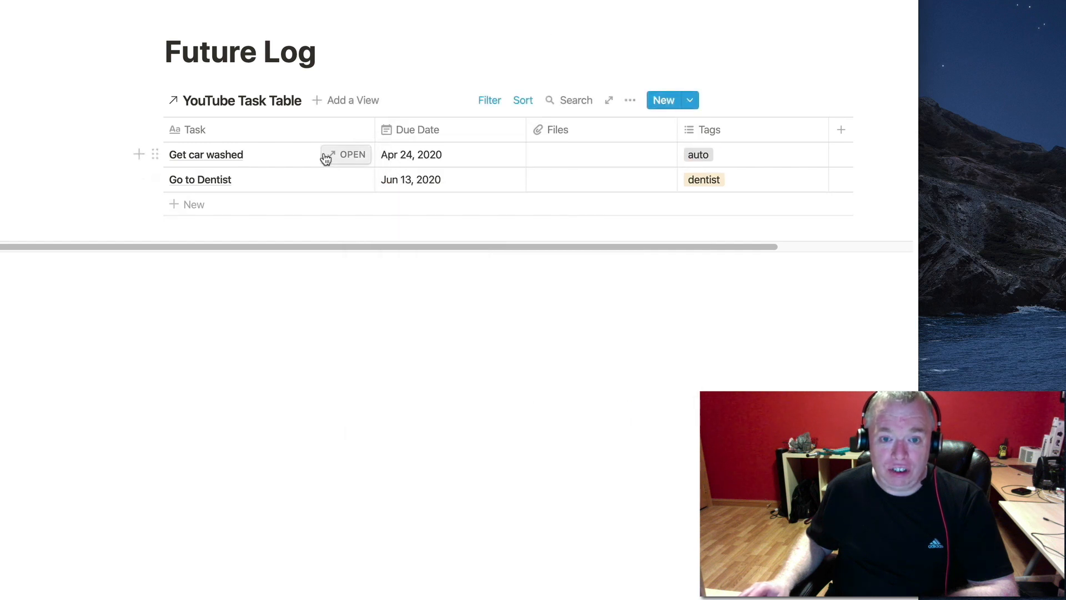
{"action": "left_click", "coordinate": [459, 132]}
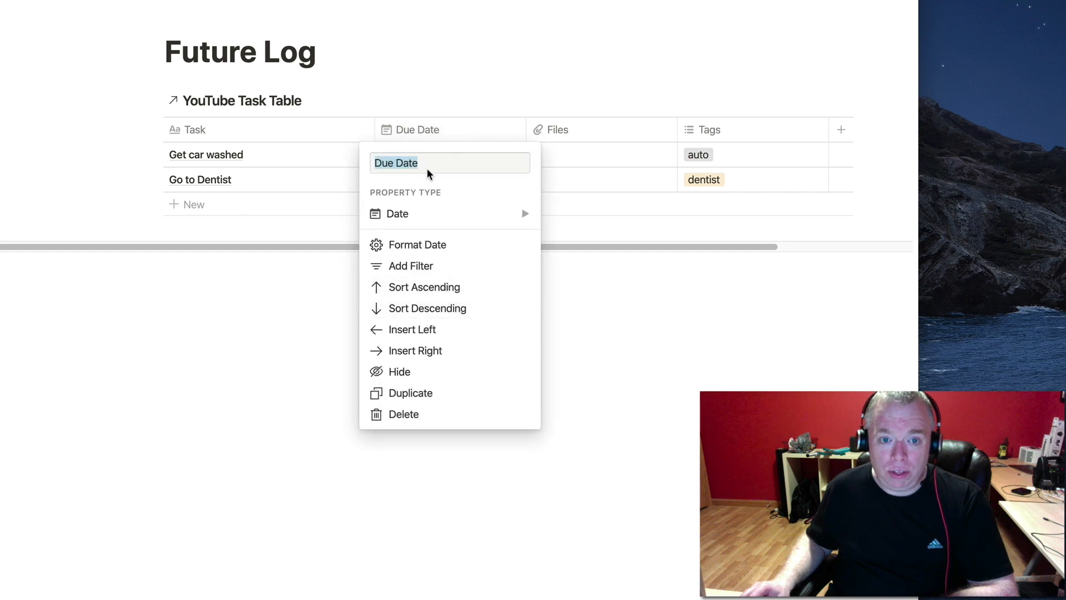
{"action": "left_click", "coordinate": [595, 214]}
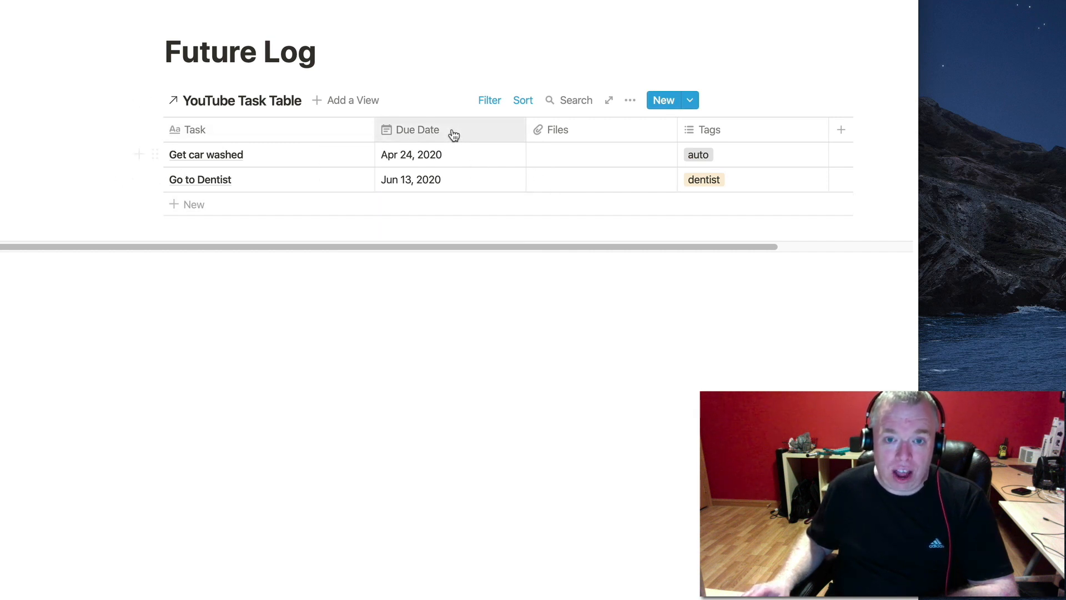
{"action": "mouse_move", "coordinate": [471, 228]}
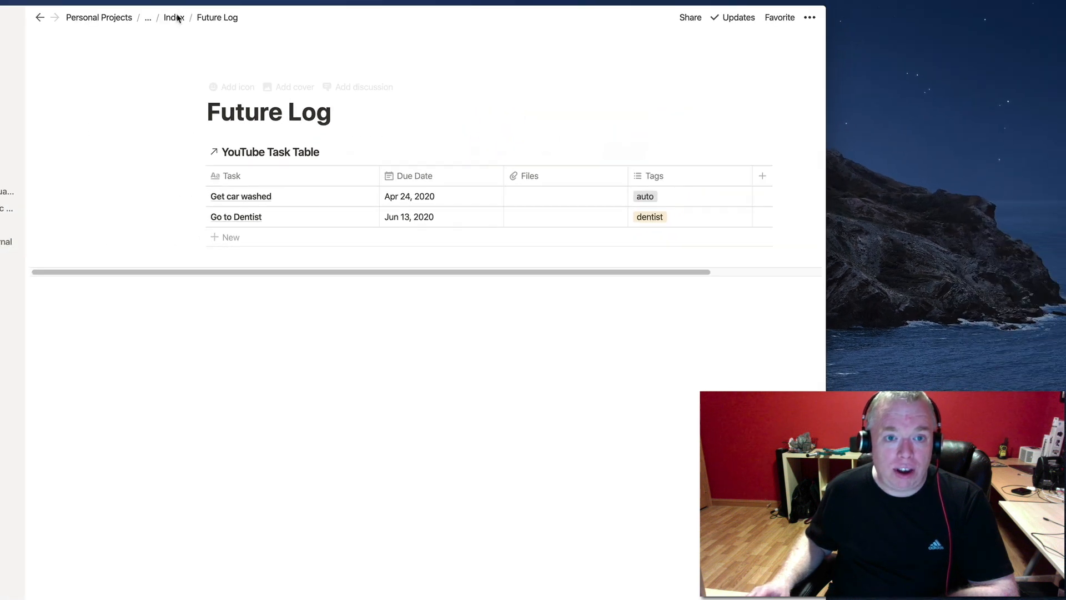
Create an empty Index sub-page titled 'Monthly Log' using the /page command.
{"action": "left_click", "coordinate": [173, 18]}
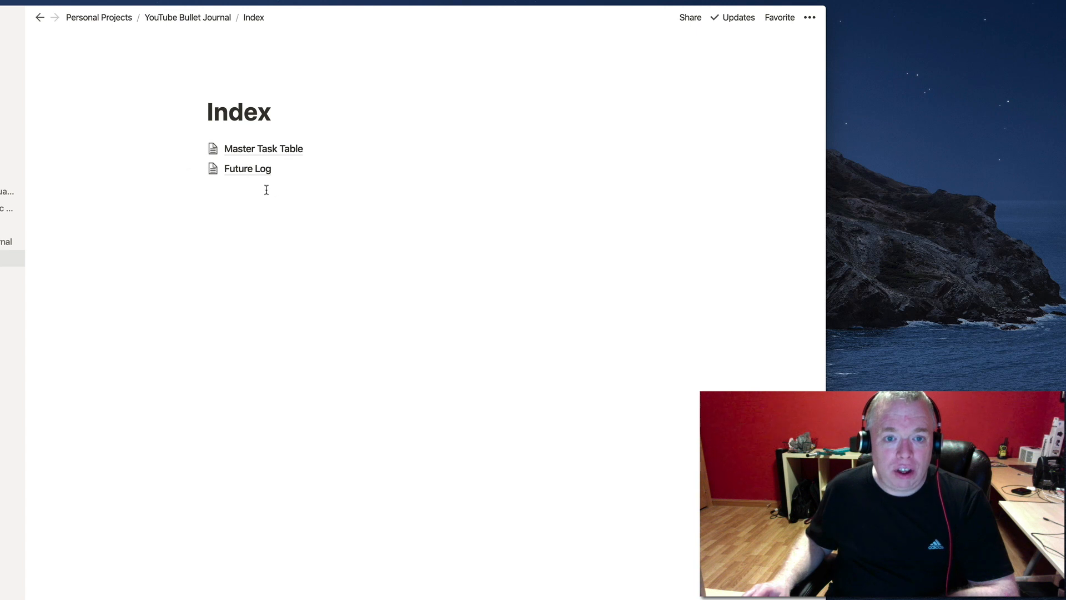
{"action": "type", "text": "/"}
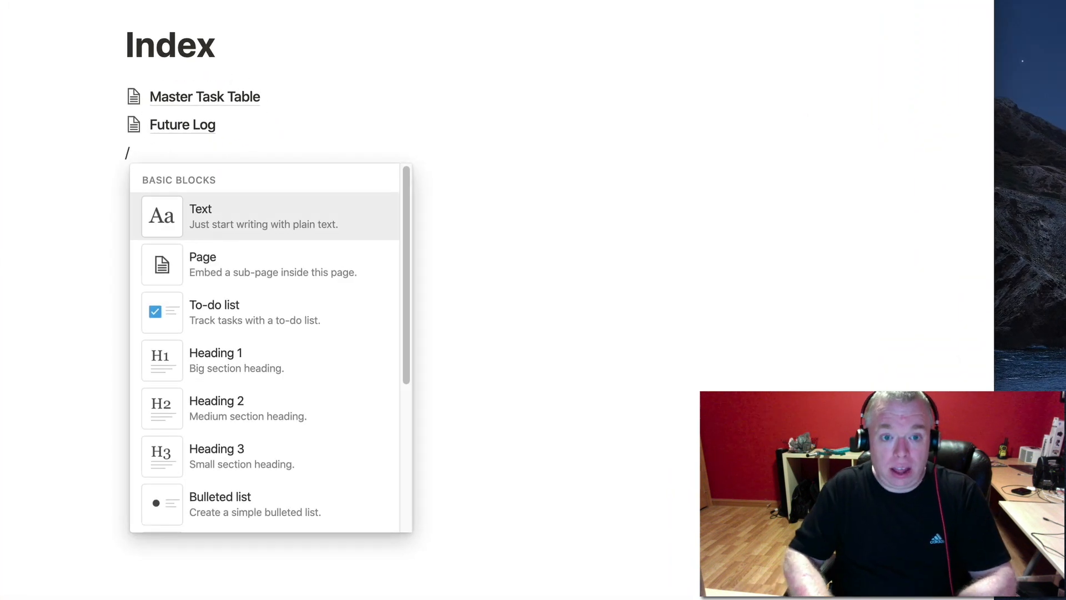
{"action": "type", "text": "page"}
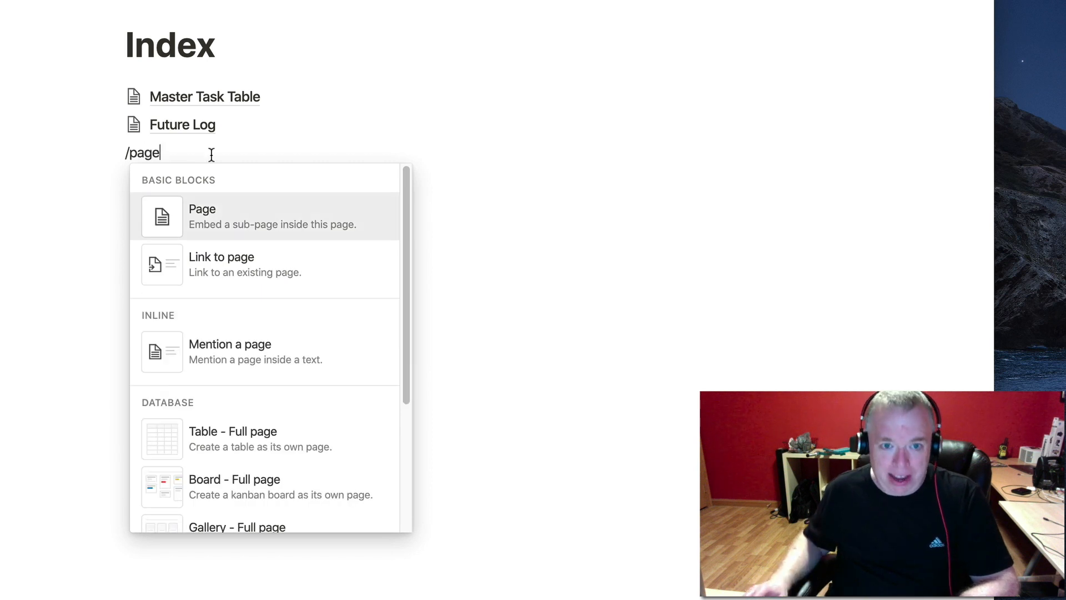
{"action": "left_click", "coordinate": [247, 226]}
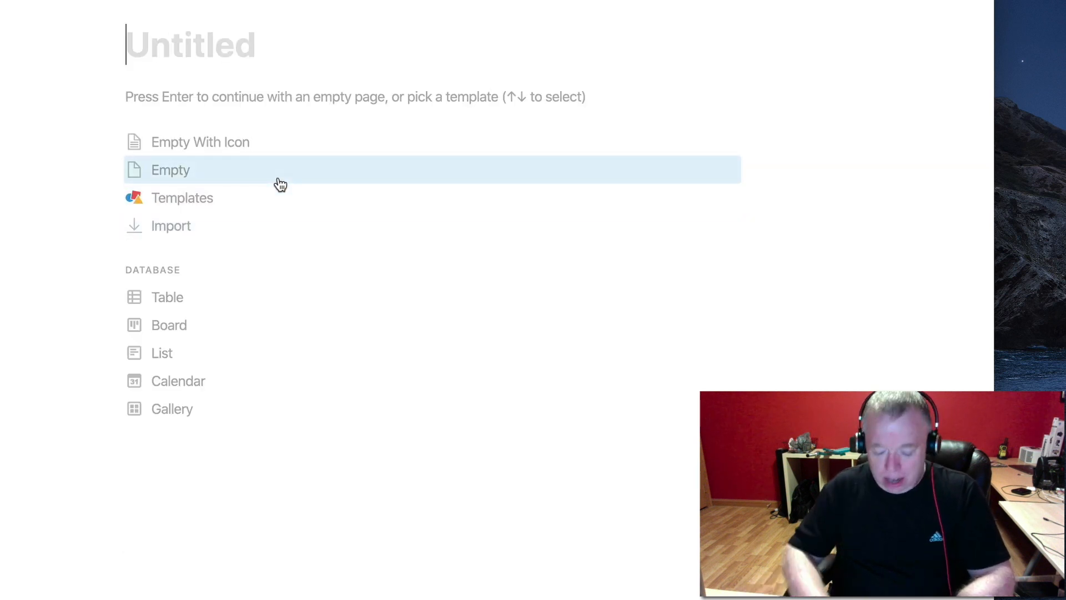
{"action": "type", "text": "Month"}
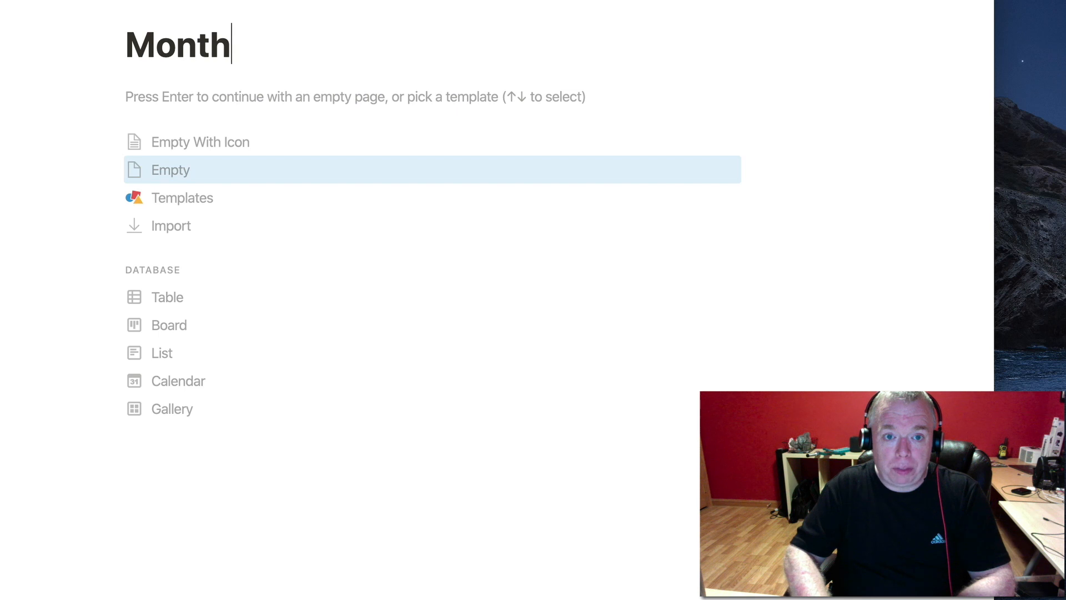
{"action": "type", "text": "ly Log"}
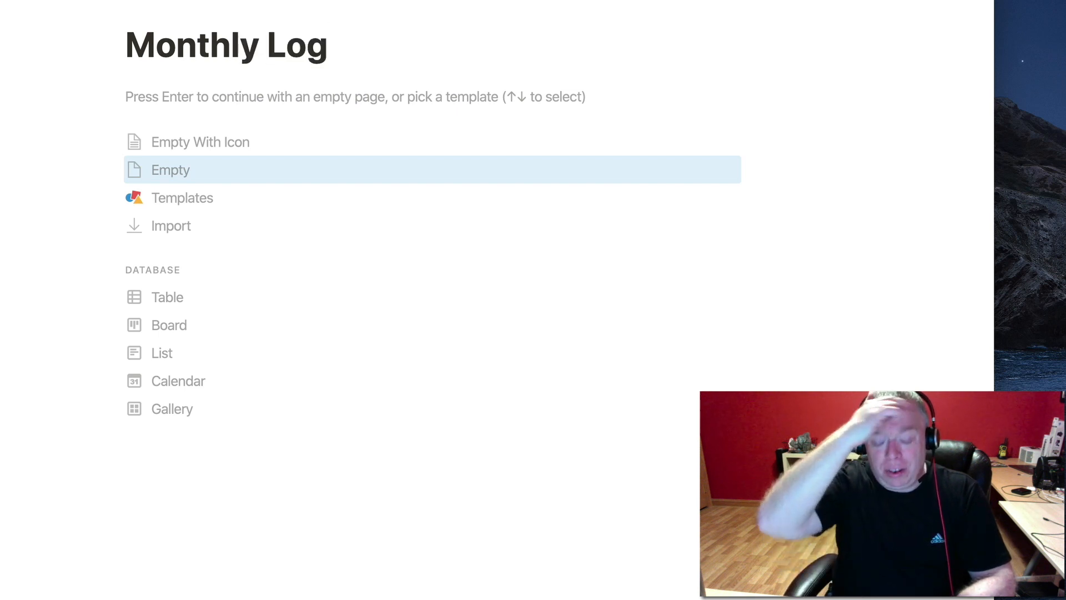
{"action": "key", "text": "Return"}
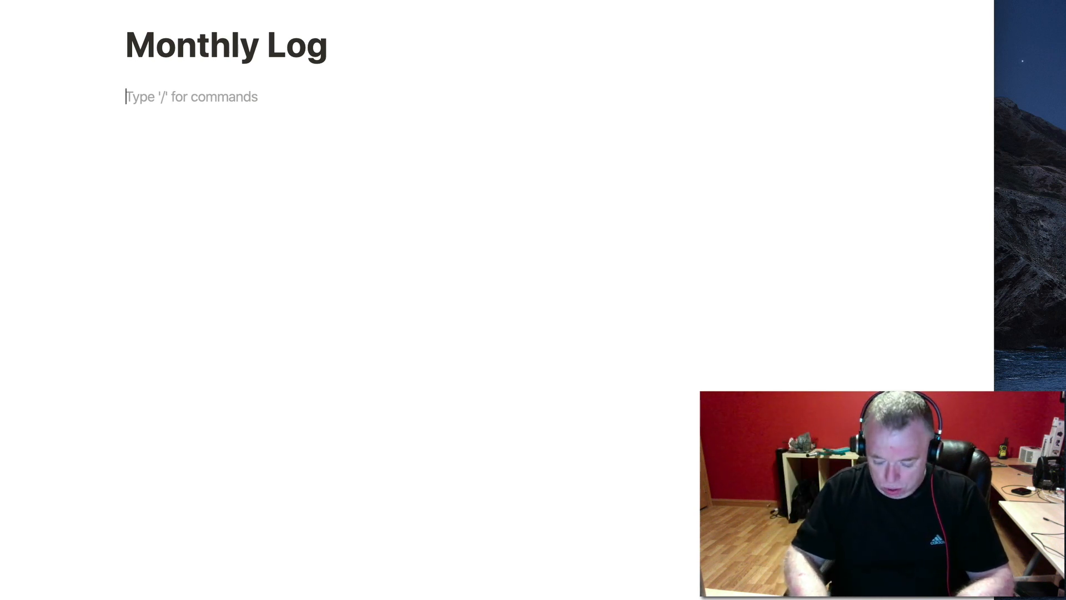
Insert a linked view of the YouTube Task Table into the Monthly Log.
{"action": "type", "text": "/cre"}
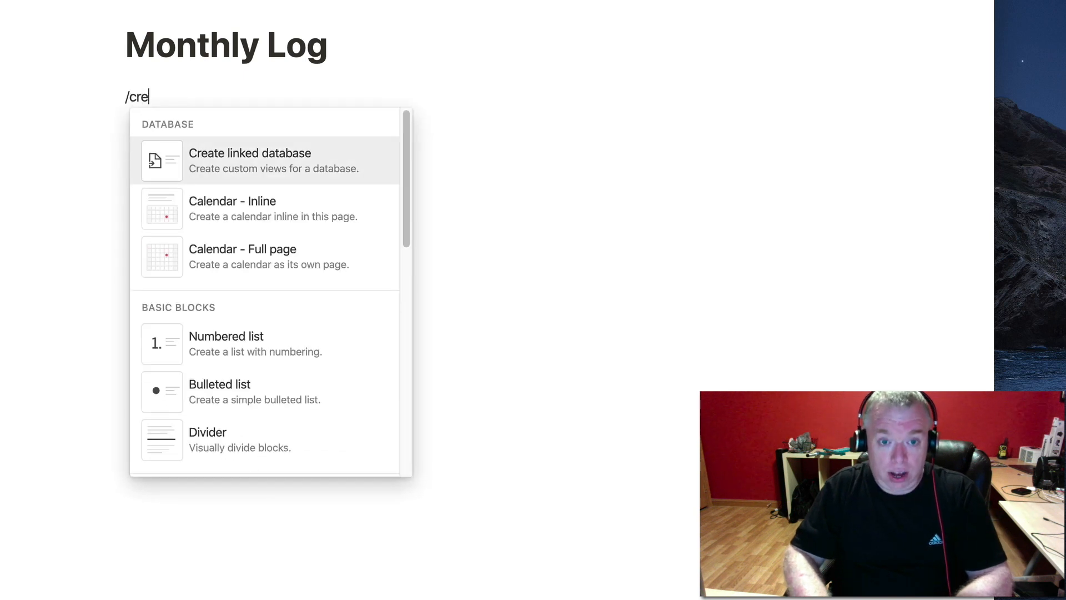
{"action": "left_click", "coordinate": [228, 161]}
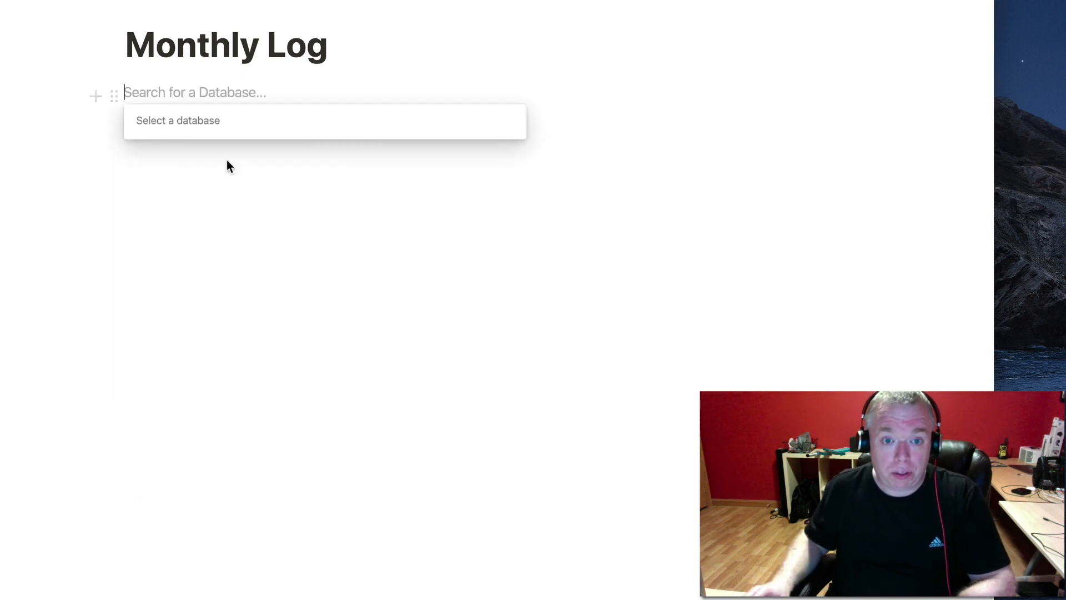
{"action": "type", "text": "youtube"}
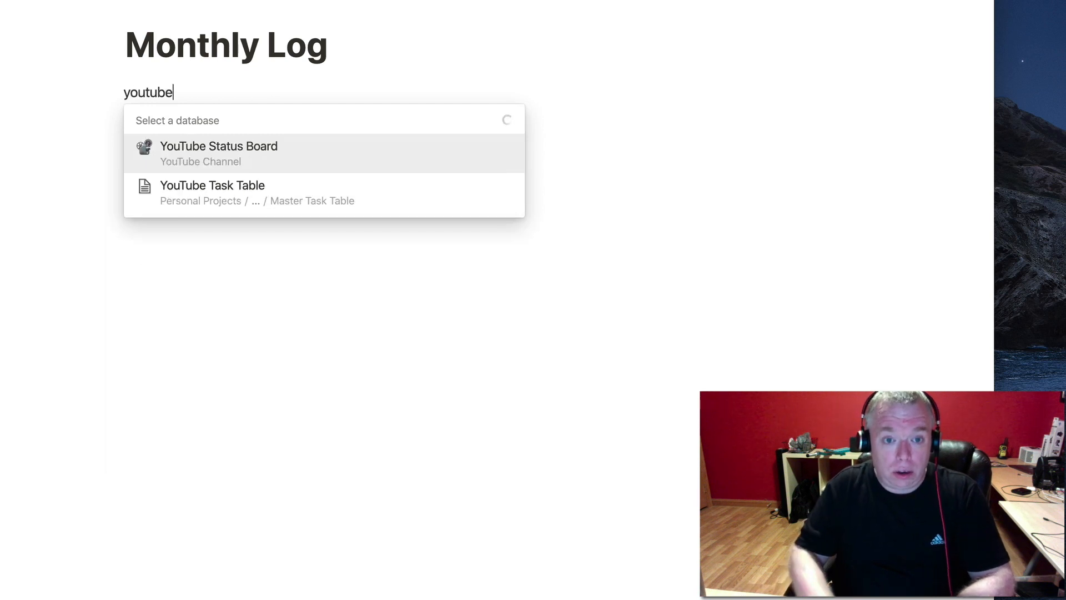
{"action": "left_click", "coordinate": [230, 210]}
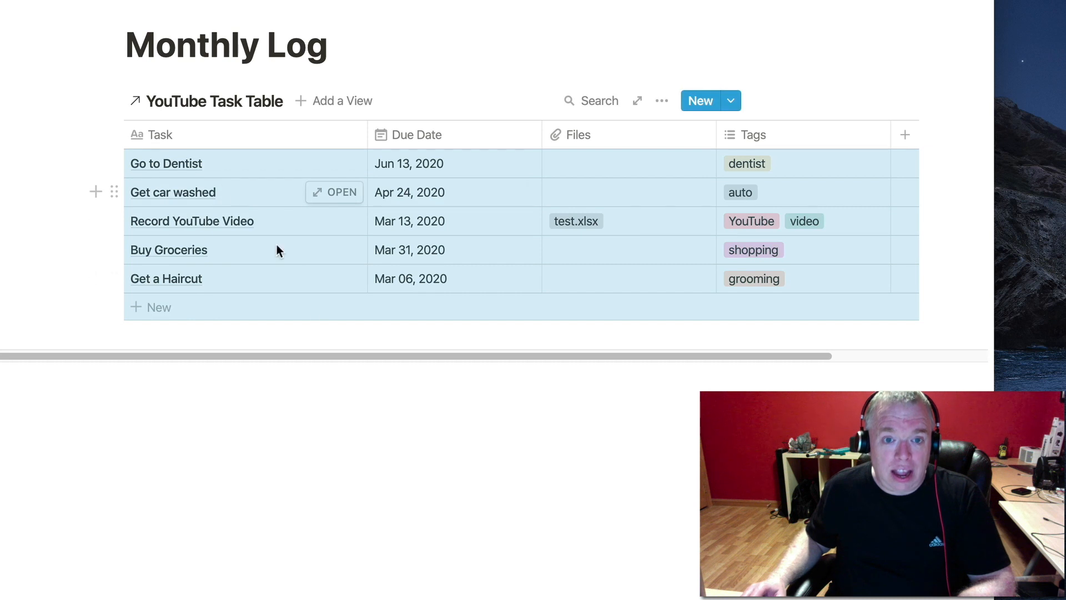
Add an empty line below the table and bring up the Due Date property type choices.
{"action": "left_click", "coordinate": [365, 423]}
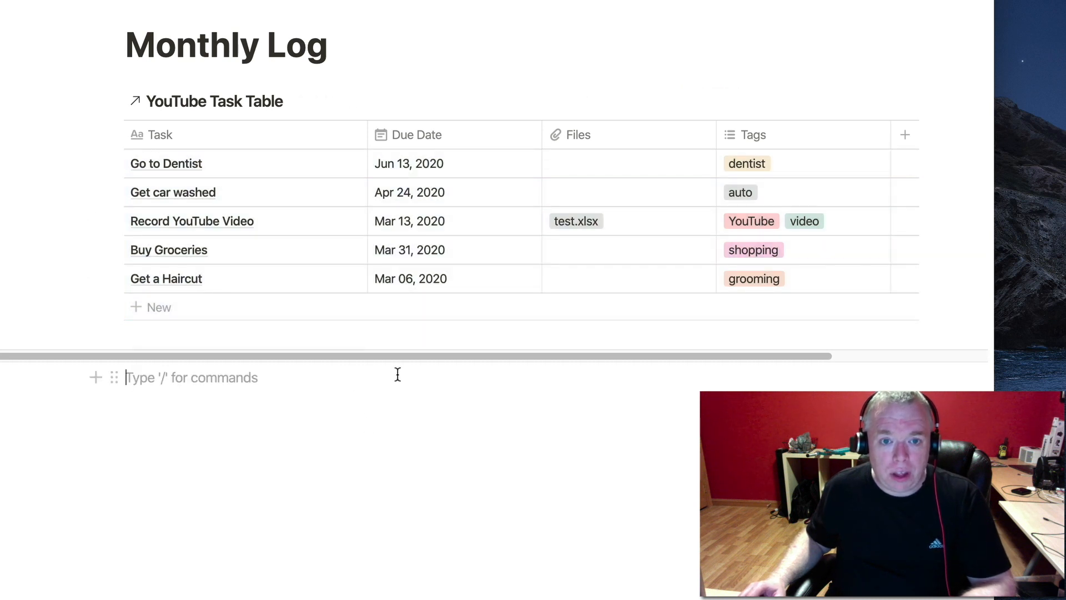
{"action": "left_click", "coordinate": [436, 138]}
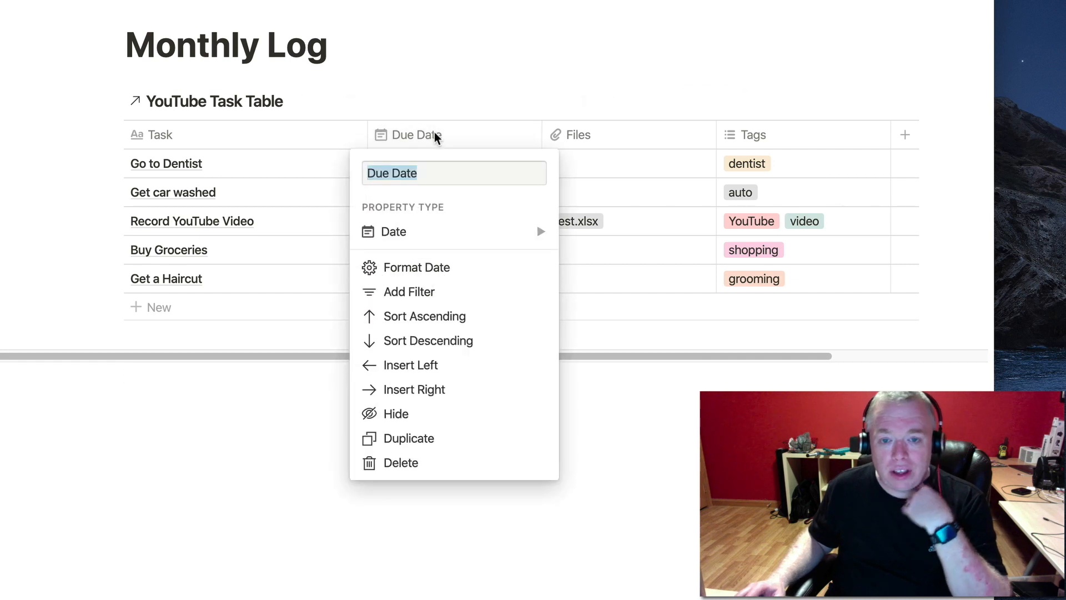
{"action": "left_click", "coordinate": [463, 229]}
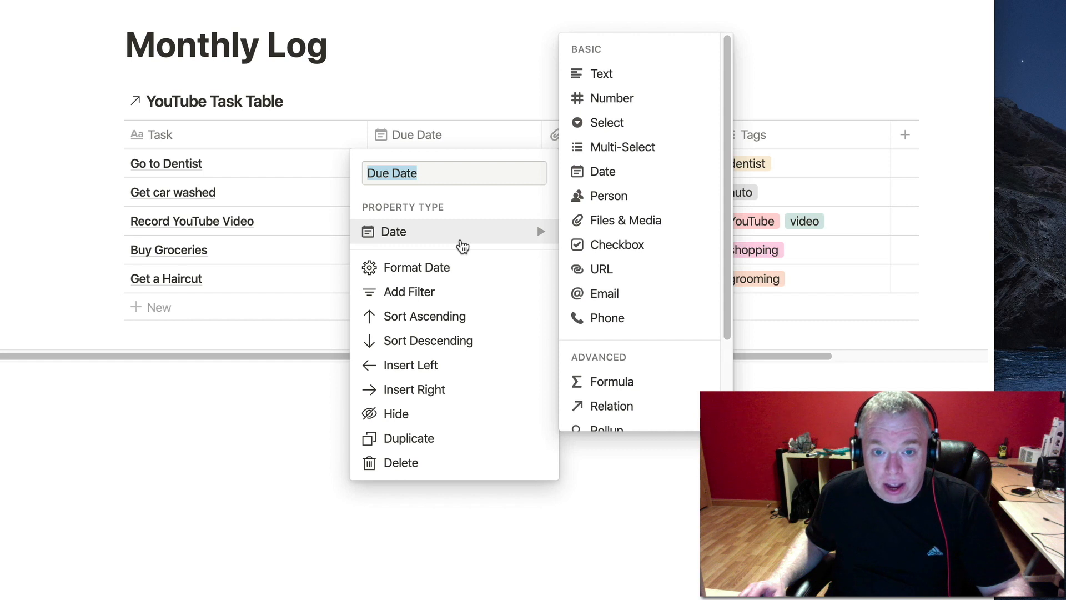
Filter Due Date to Is Before One Month From Now, leaving three March tasks.
{"action": "left_click", "coordinate": [461, 292]}
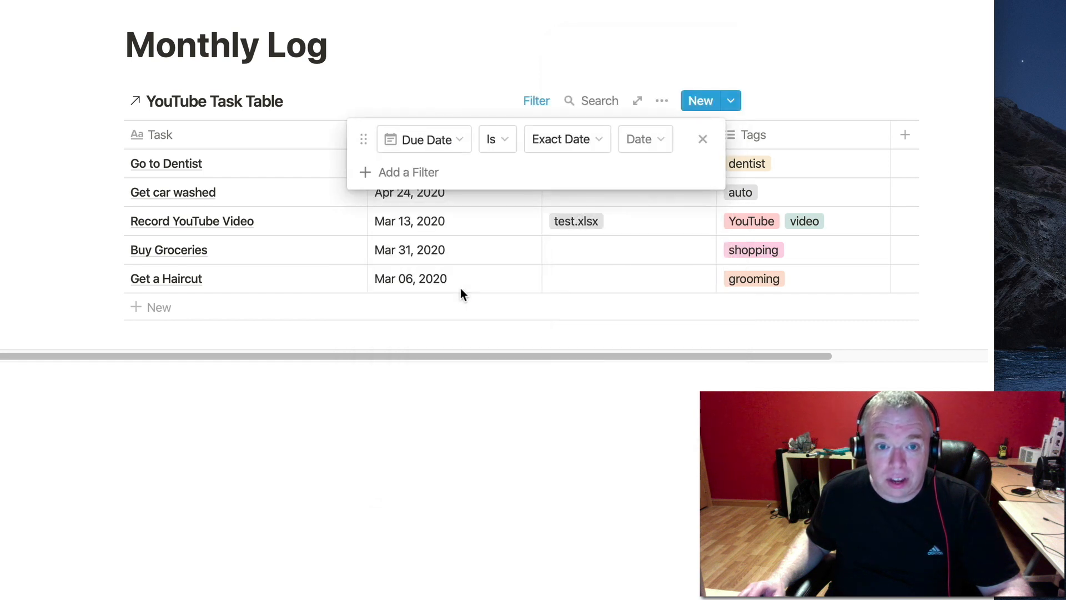
{"action": "left_click", "coordinate": [506, 145]}
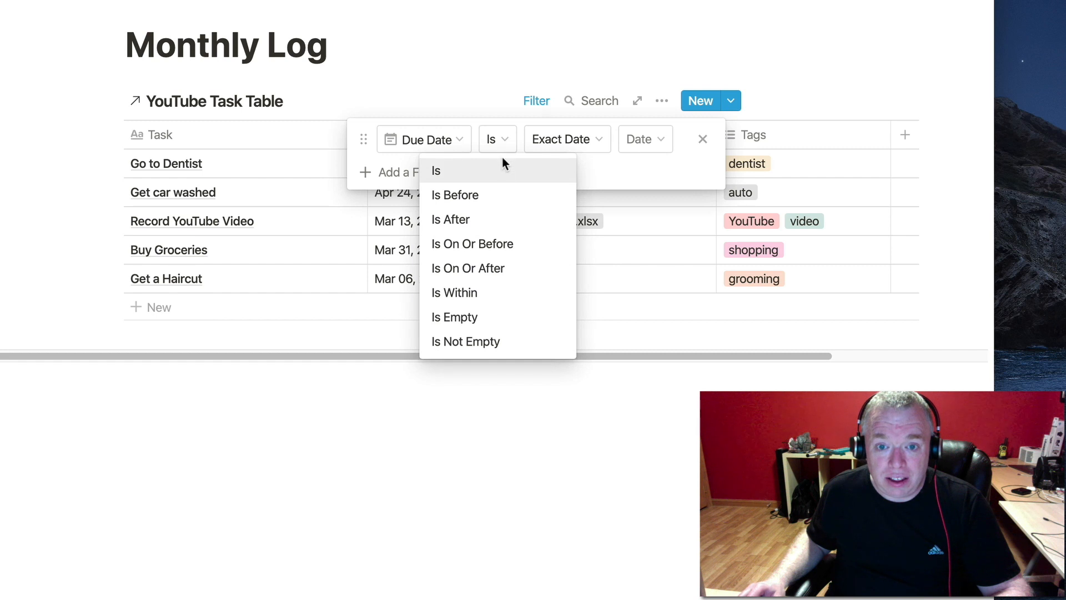
{"action": "left_click", "coordinate": [491, 208]}
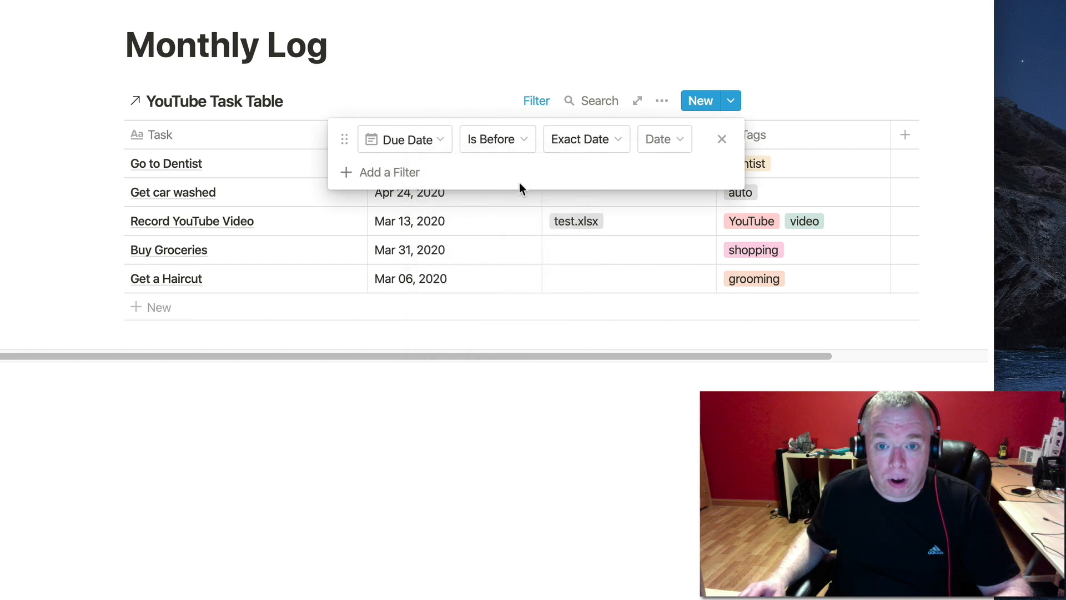
{"action": "left_click", "coordinate": [583, 141]}
{"action": "left_click", "coordinate": [589, 317]}
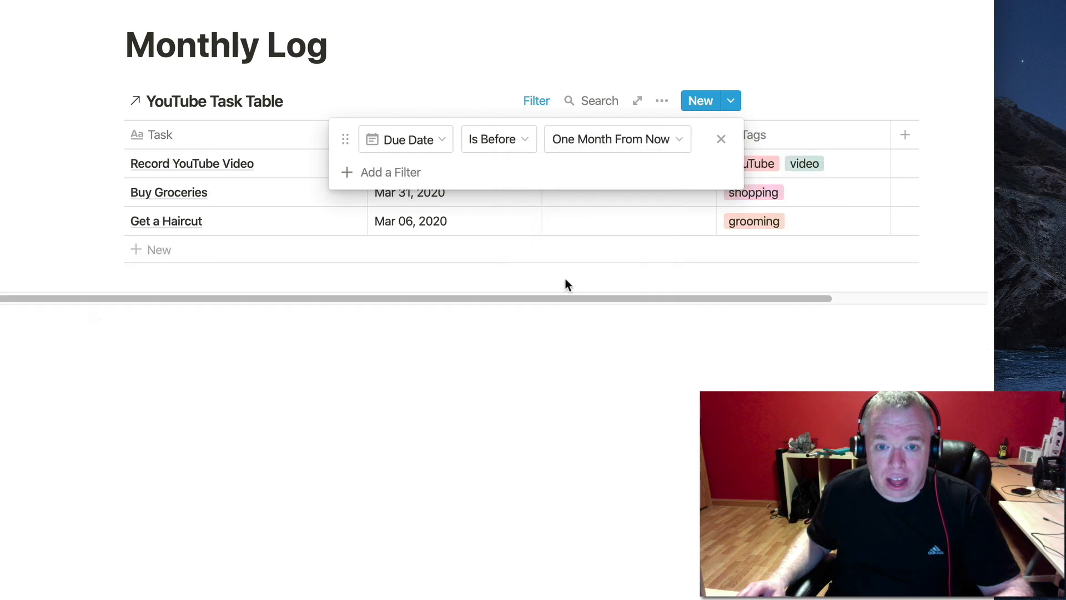
{"action": "left_click", "coordinate": [563, 278]}
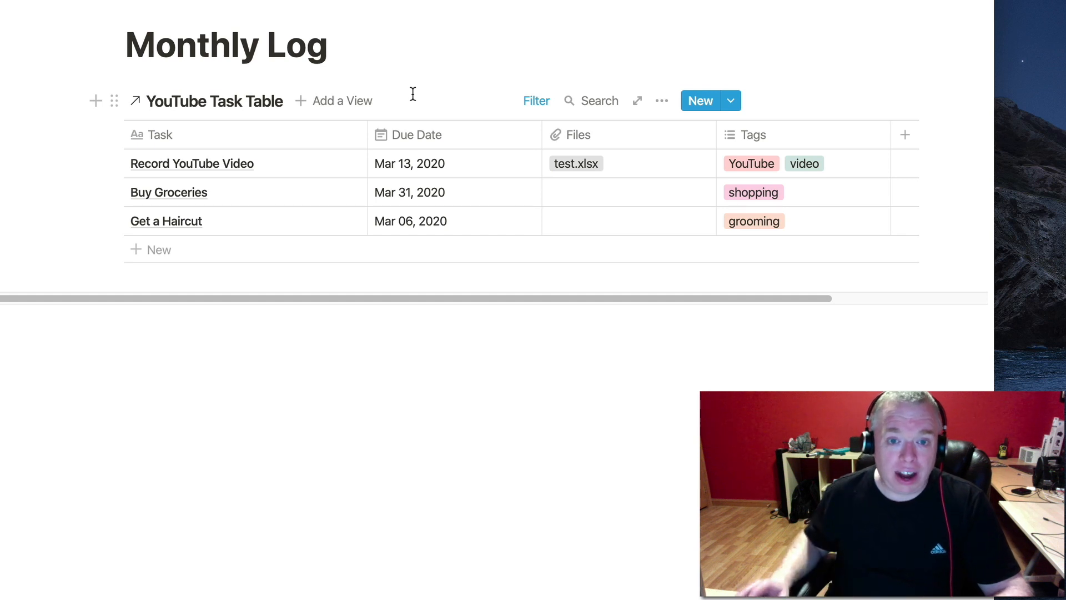
Create a calendar-type view named 'Calendar View' for the Monthly Log table.
{"action": "left_click", "coordinate": [341, 103]}
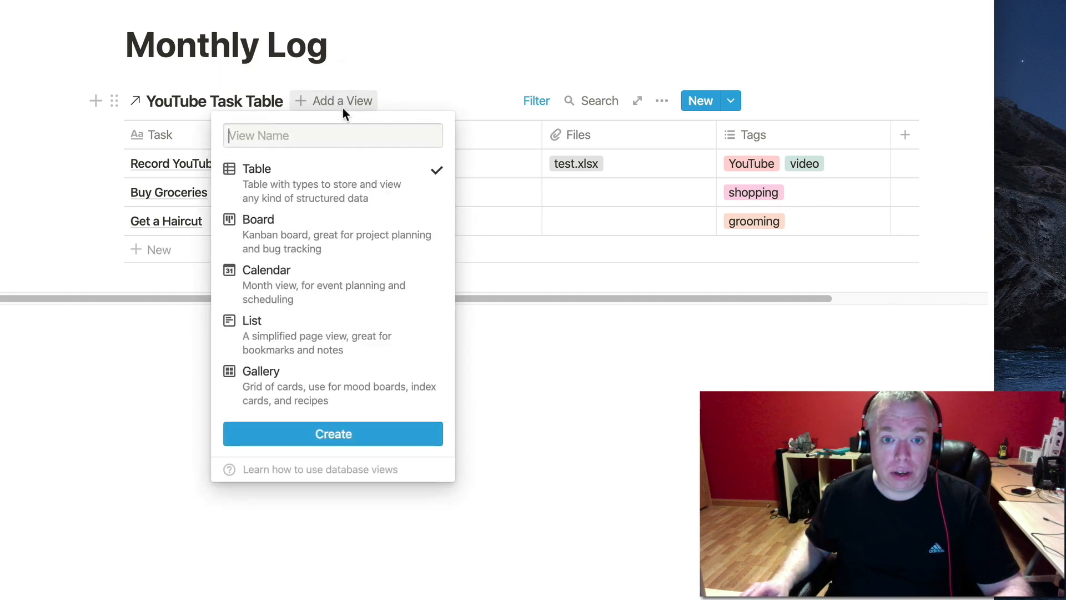
{"action": "type", "text": "Calend"}
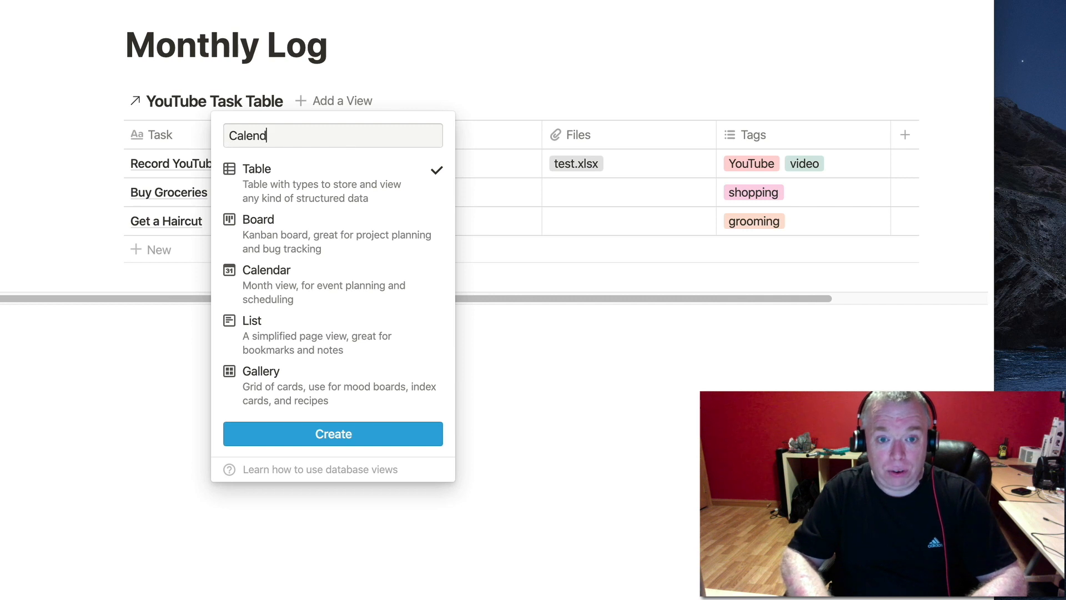
{"action": "type", "text": "ar View"}
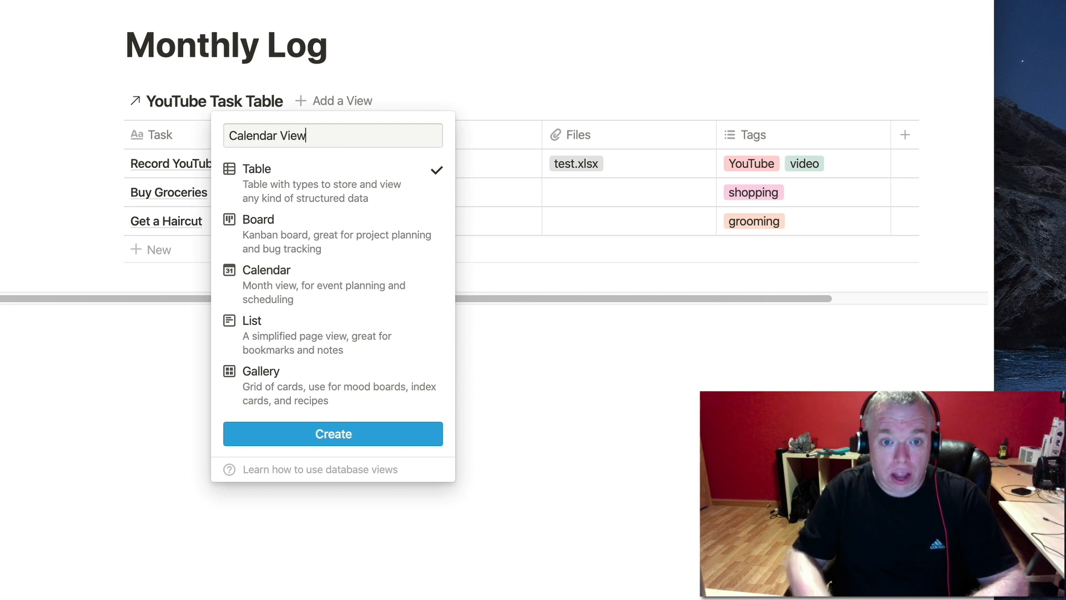
{"action": "left_click", "coordinate": [331, 284]}
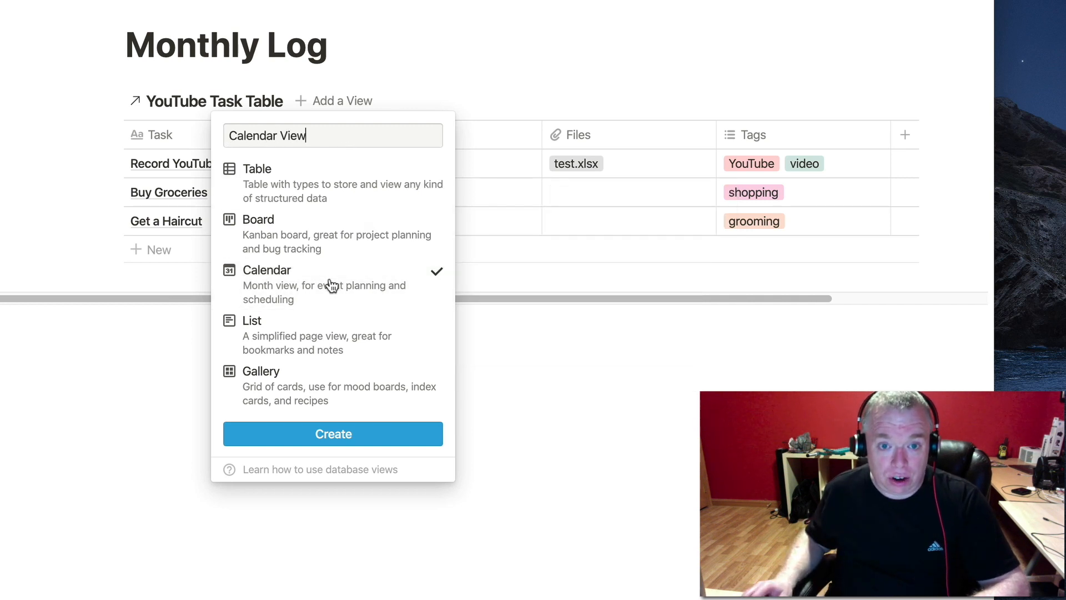
{"action": "left_click", "coordinate": [358, 439]}
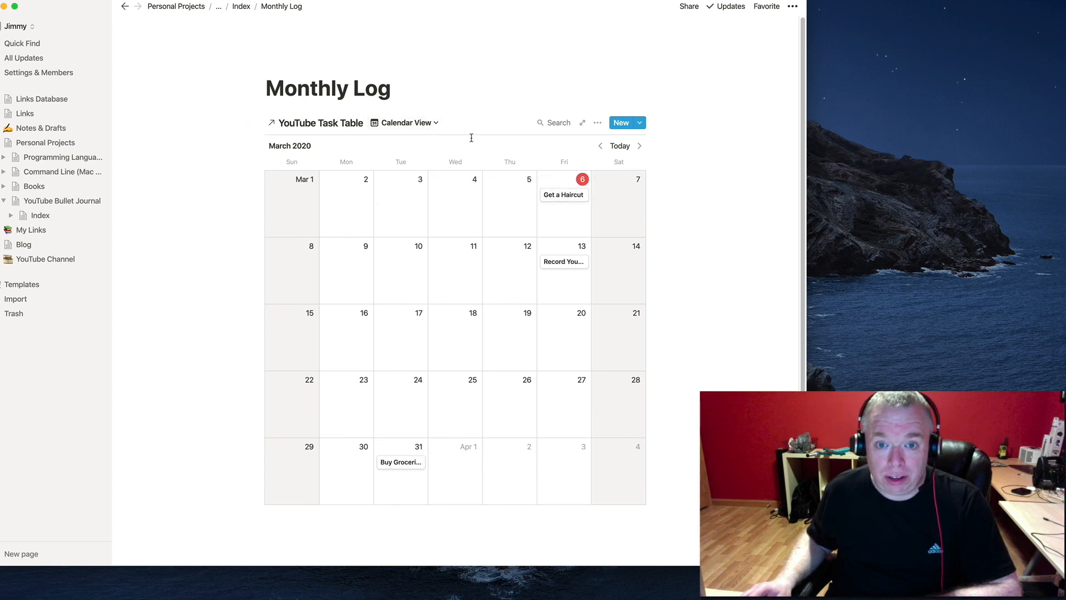
Rename the Monthly Log's Untitled View to 'Table View'.
{"action": "left_click", "coordinate": [437, 127]}
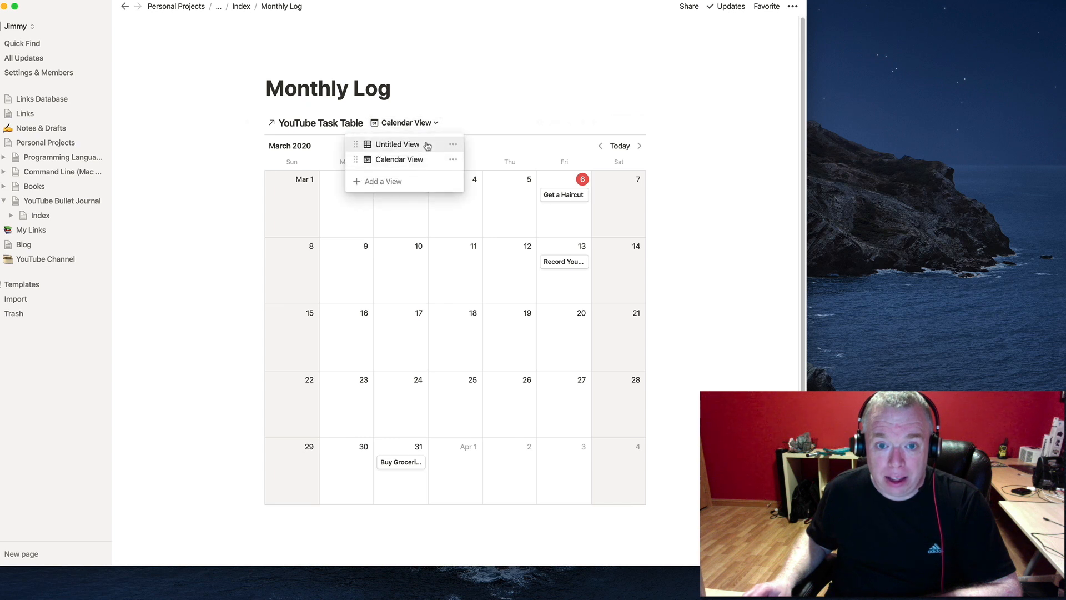
{"action": "left_click", "coordinate": [427, 145]}
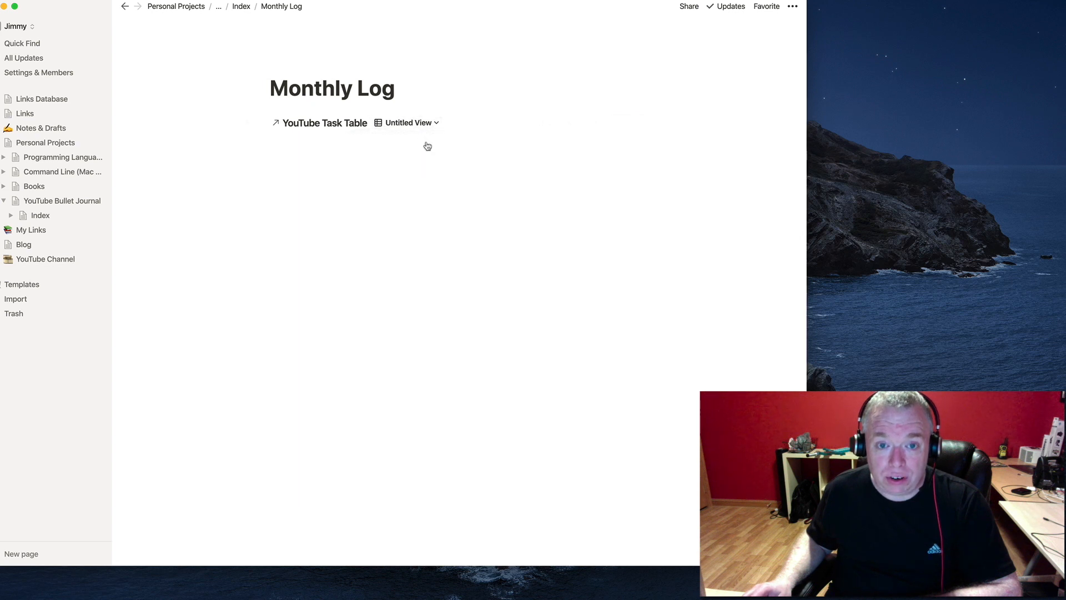
{"action": "left_click", "coordinate": [426, 129]}
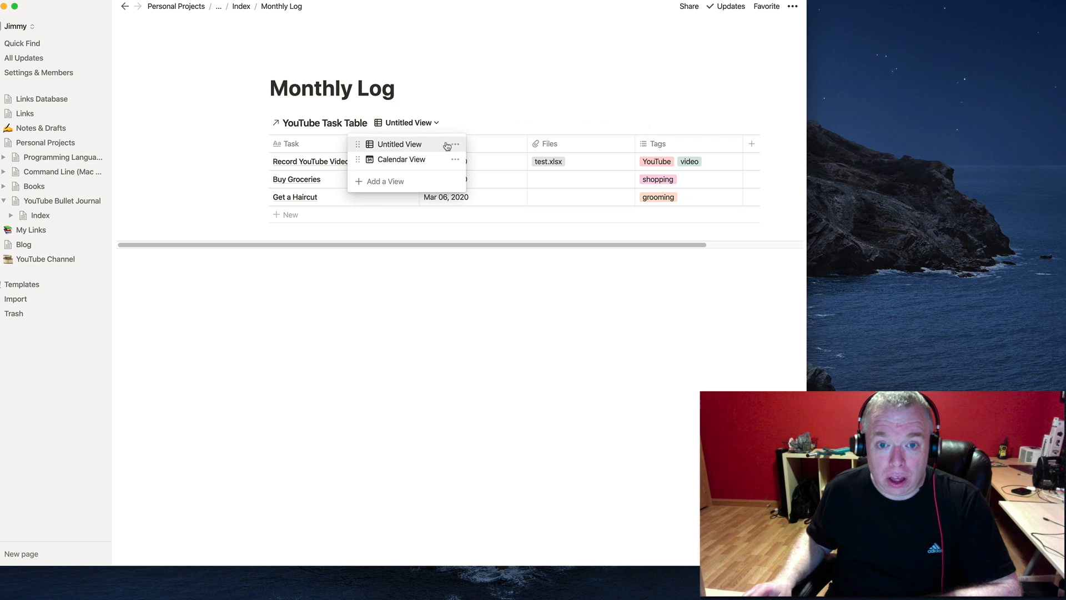
{"action": "left_click", "coordinate": [456, 145]}
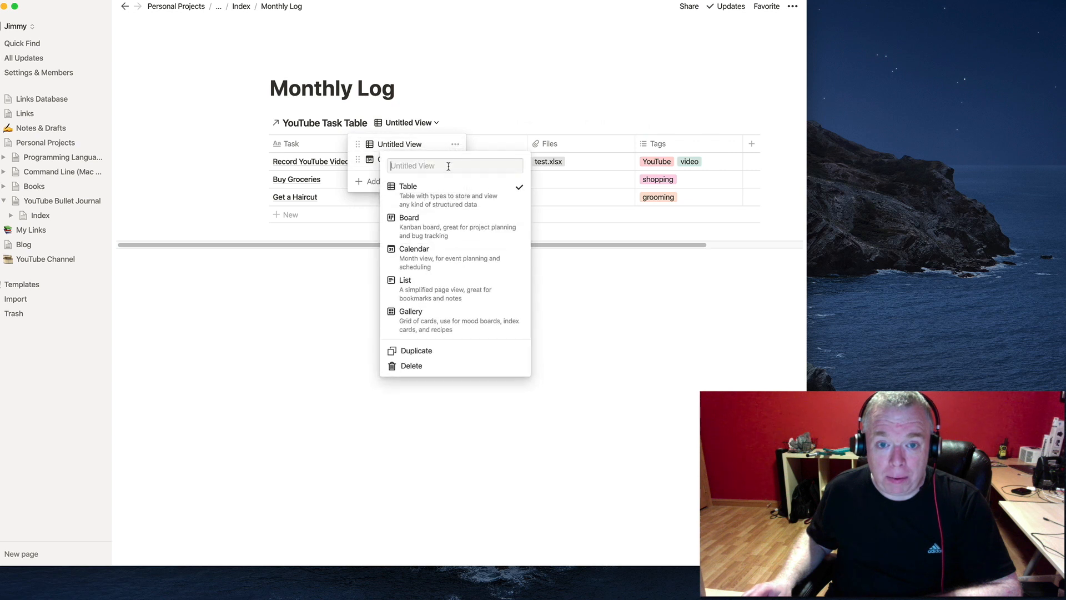
{"action": "left_click", "coordinate": [456, 145]}
{"action": "left_click", "coordinate": [456, 145]}
{"action": "type", "text": "Table View"}
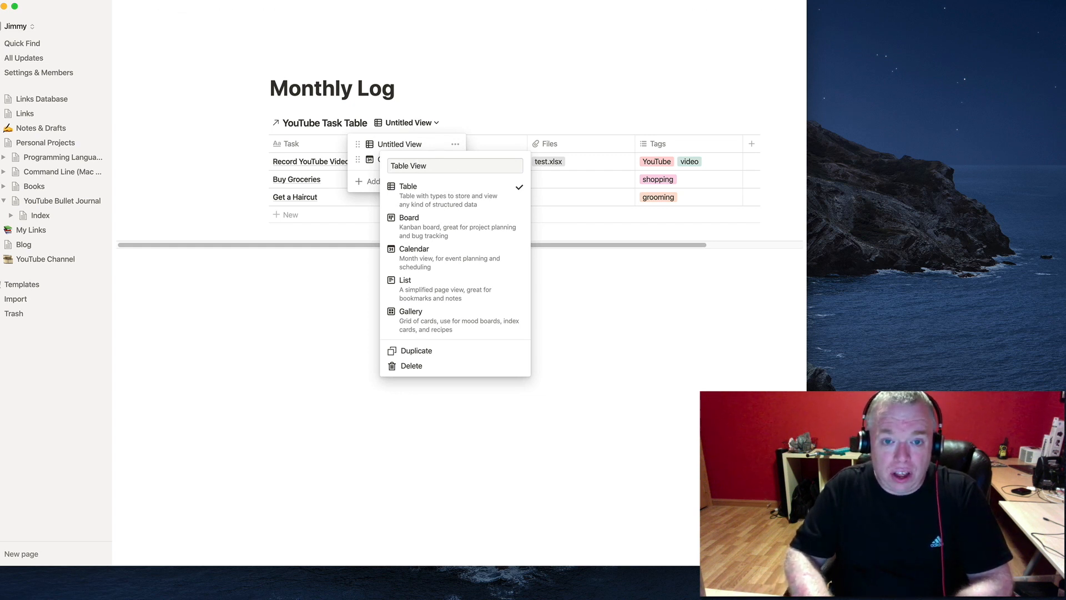
{"action": "key", "text": "Return"}
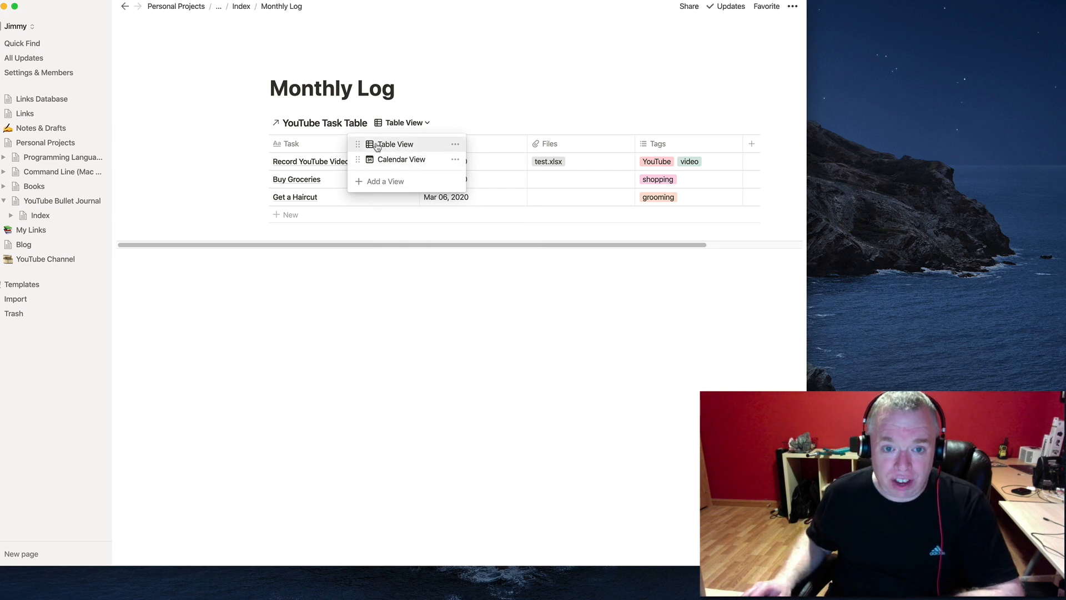
Review the Calendar View, then toggle to Table View and back to Calendar View.
{"action": "left_click", "coordinate": [412, 160]}
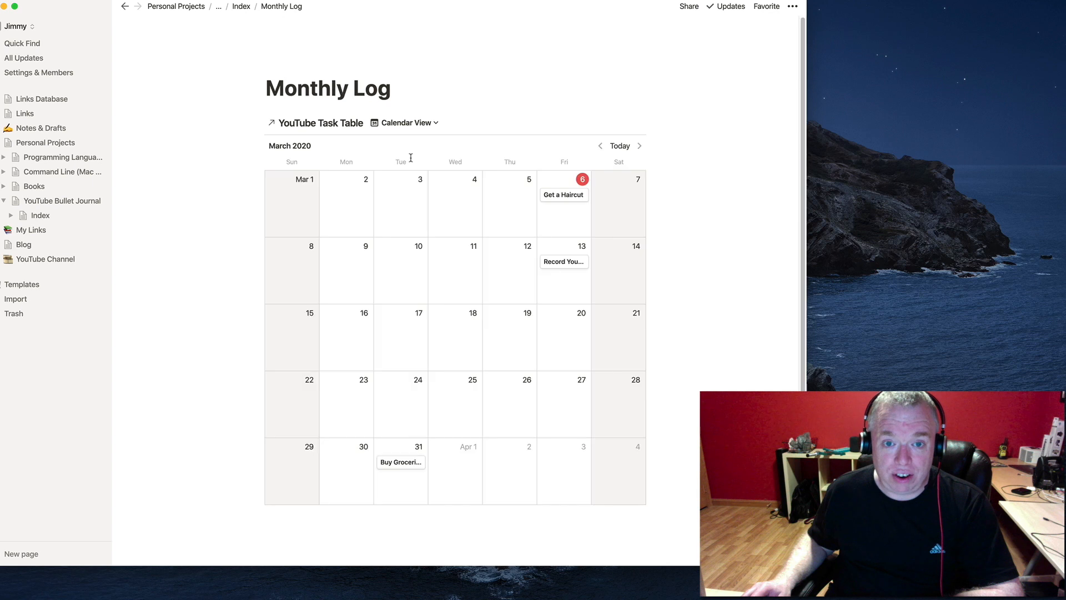
{"action": "scroll", "coordinate": [725, 304], "scroll_direction": "down", "scroll_amount": 3}
{"action": "scroll", "coordinate": [725, 304], "scroll_direction": "up", "scroll_amount": 3}
{"action": "scroll", "coordinate": [725, 304], "scroll_direction": "down", "scroll_amount": 3}
{"action": "scroll", "coordinate": [726, 304], "scroll_direction": "up", "scroll_amount": 2}
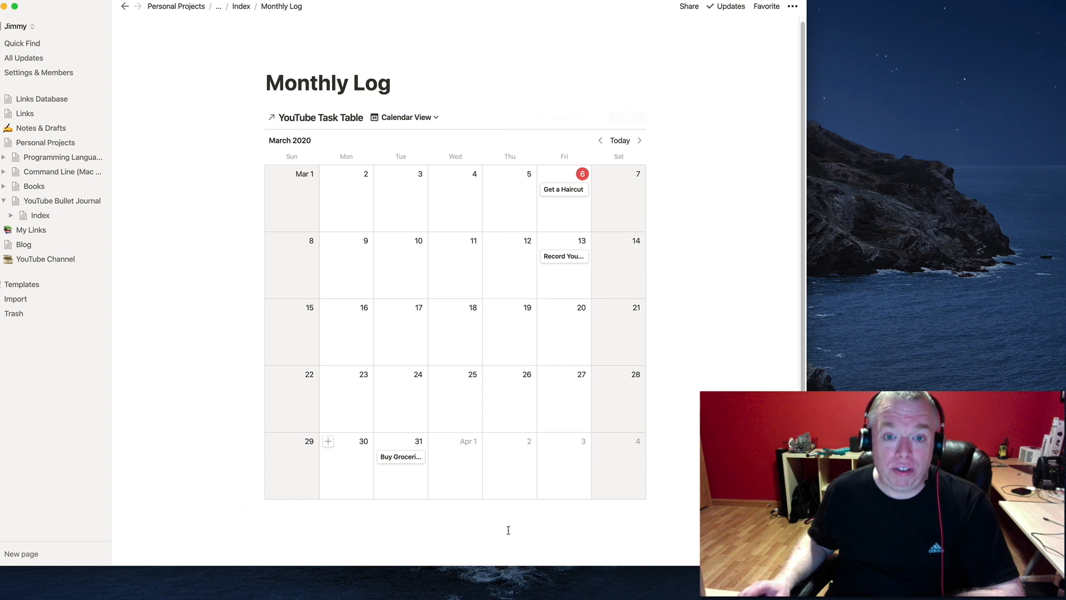
{"action": "scroll", "coordinate": [556, 518], "scroll_direction": "down", "scroll_amount": 1}
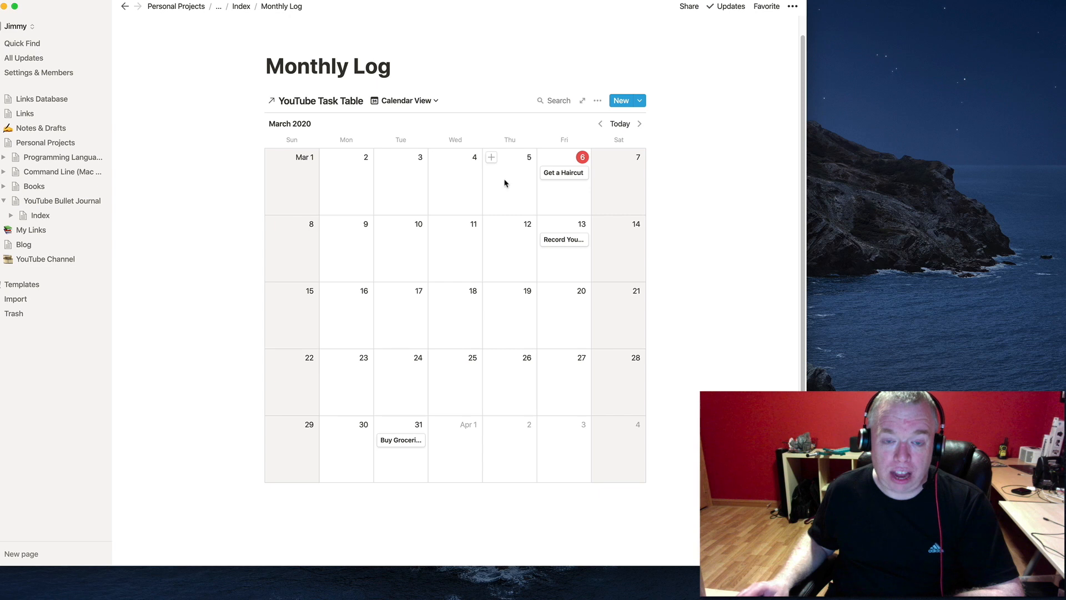
{"action": "left_click", "coordinate": [433, 100]}
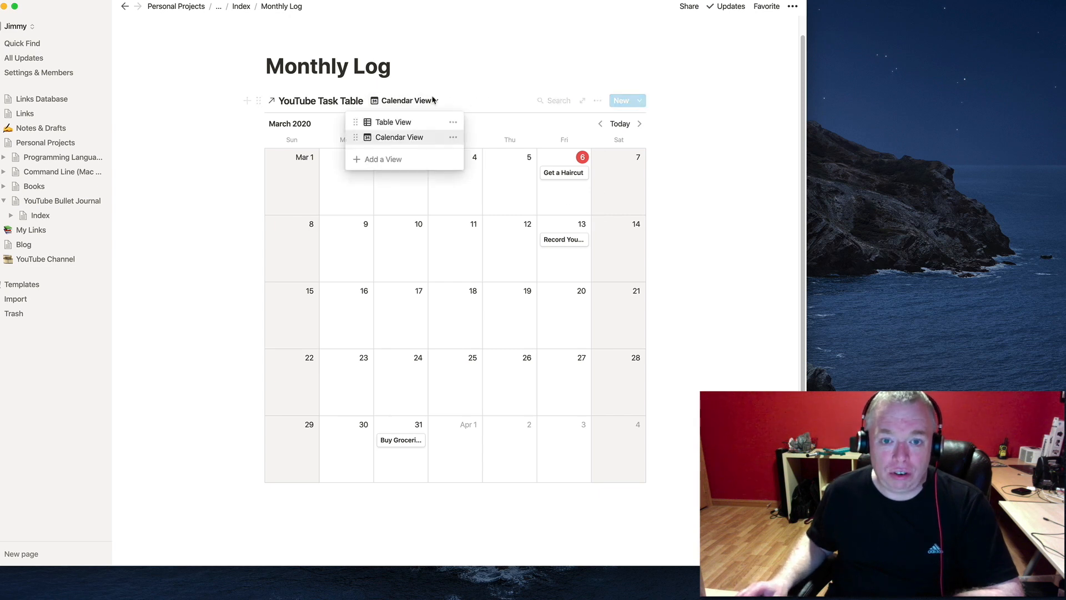
{"action": "left_click", "coordinate": [419, 124]}
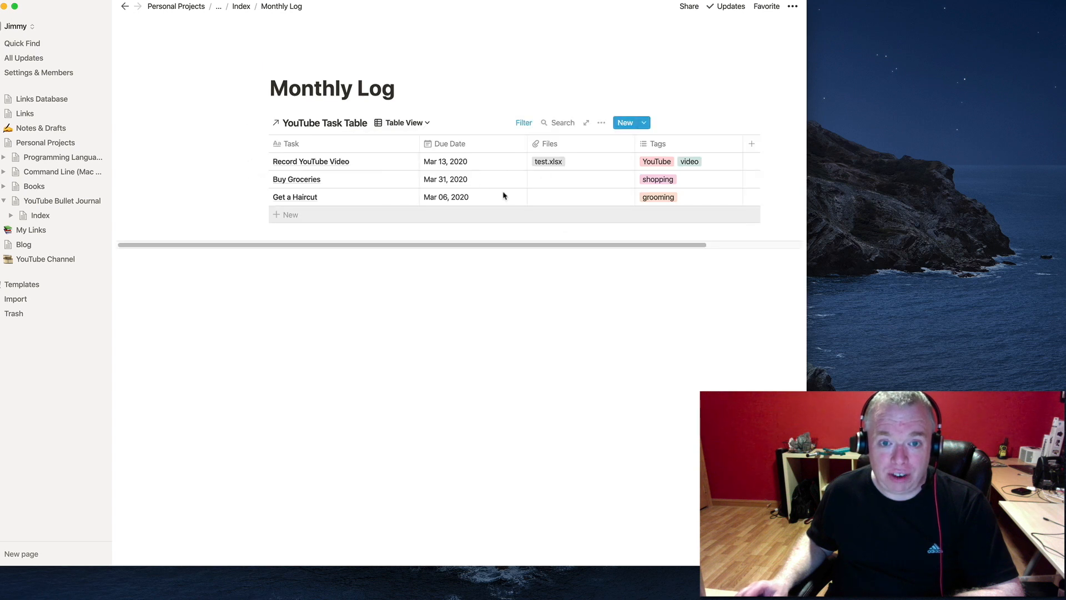
{"action": "left_click", "coordinate": [417, 124]}
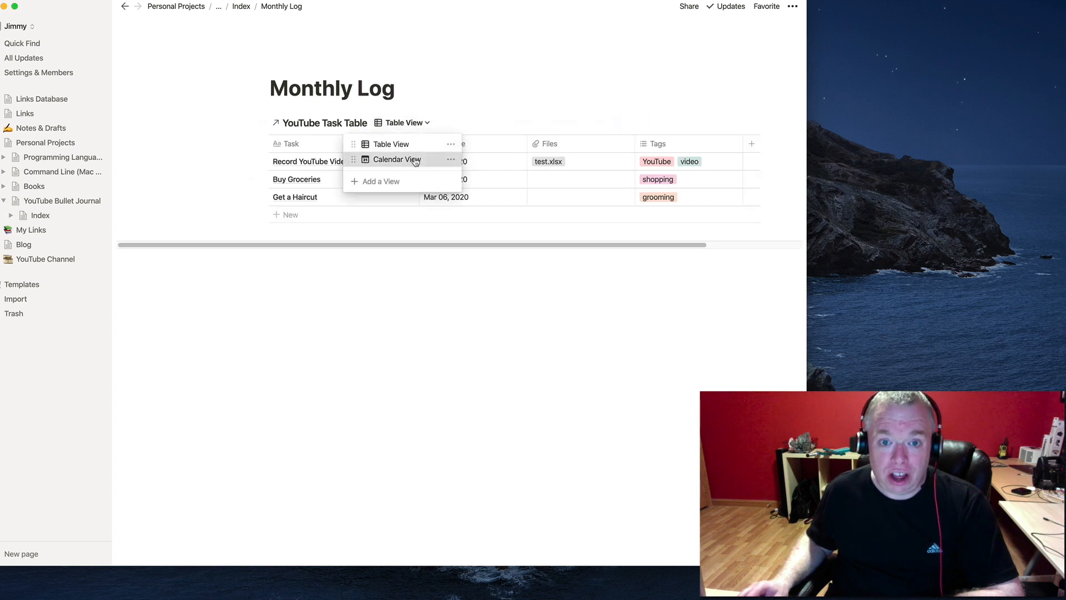
{"action": "left_click", "coordinate": [414, 158]}
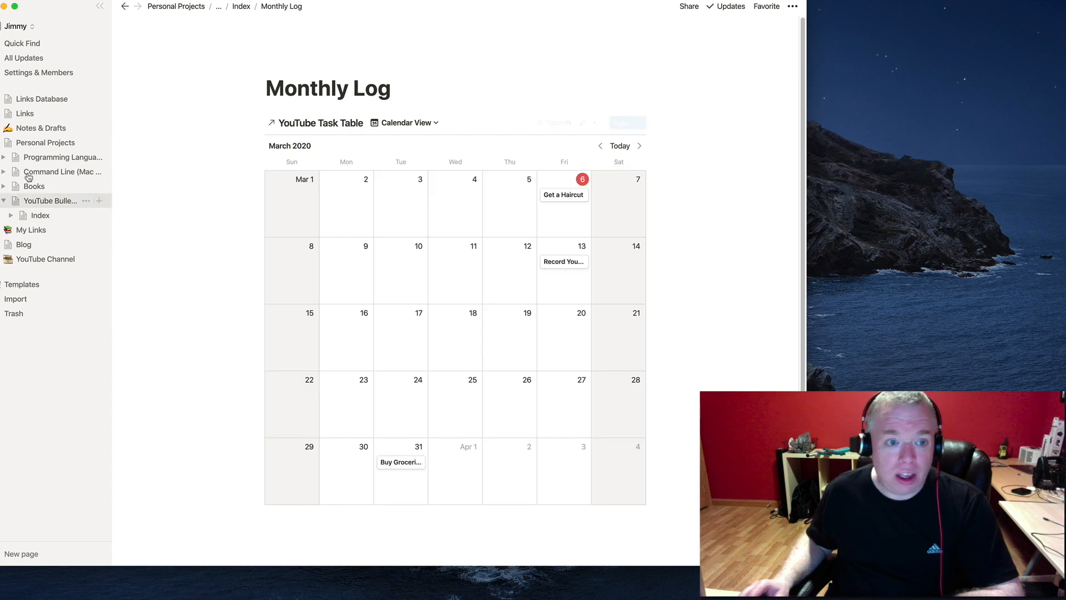
Add a 'Write a Blog Post' task row to the Master Task Table.
{"action": "left_click", "coordinate": [241, 7]}
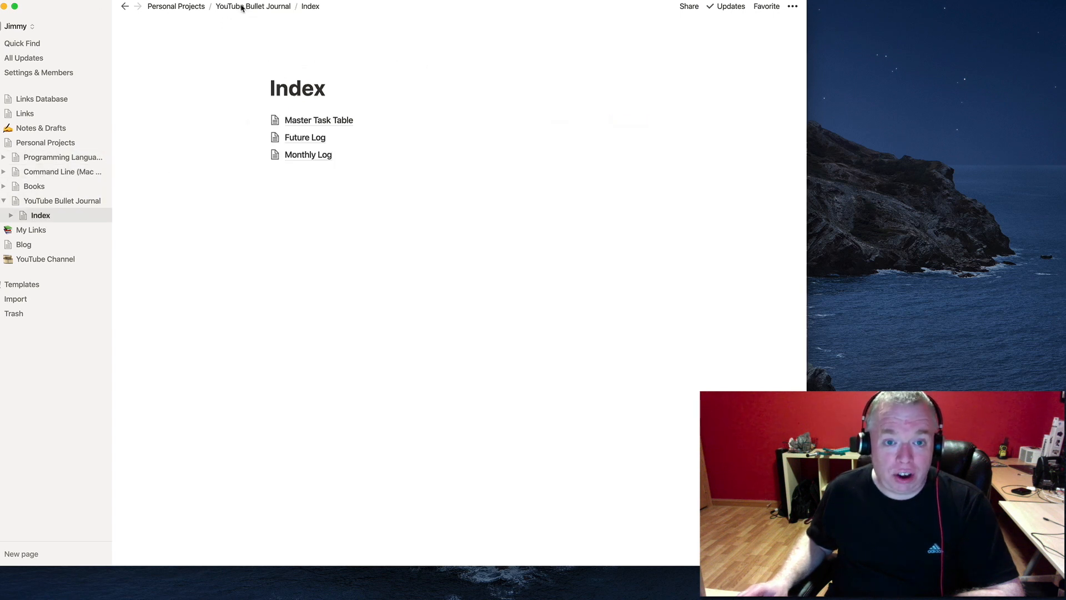
{"action": "left_click", "coordinate": [313, 120]}
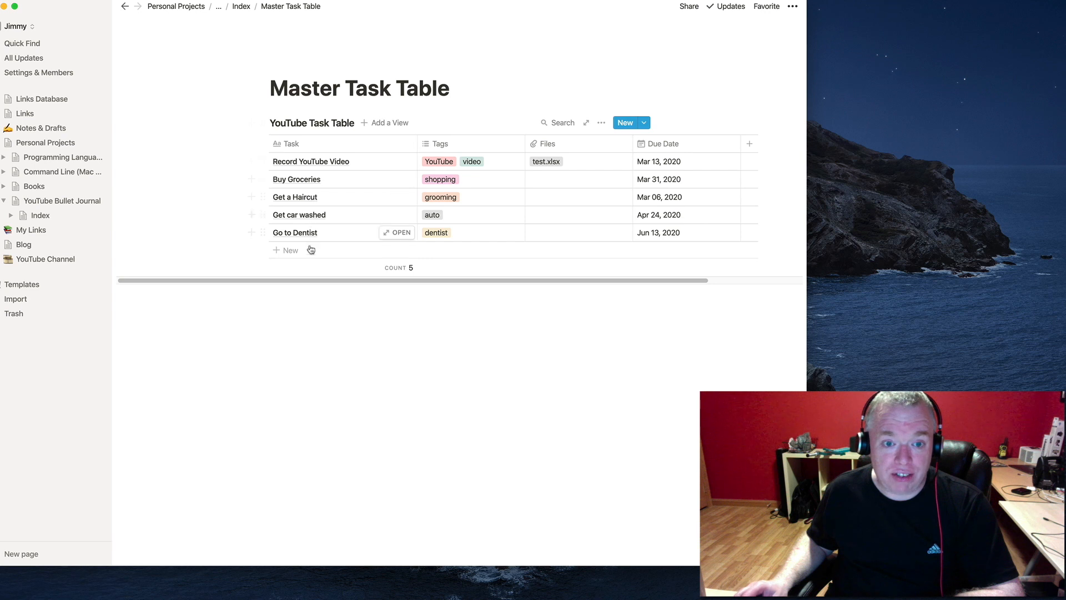
{"action": "left_click", "coordinate": [286, 250]}
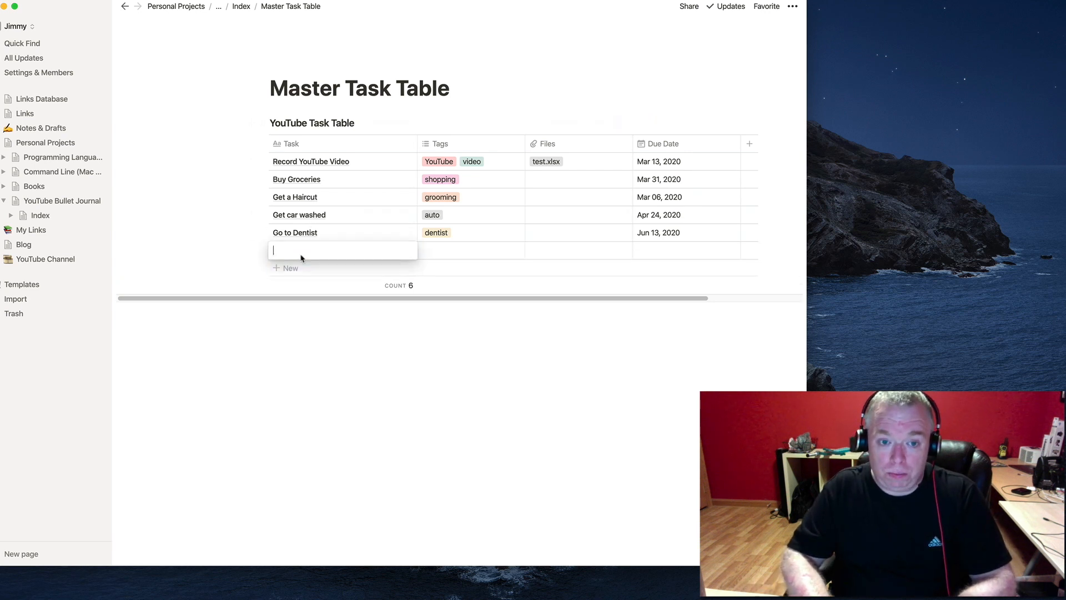
{"action": "type", "text": "Write a Blog Post"}
{"action": "key", "text": "Tab"}
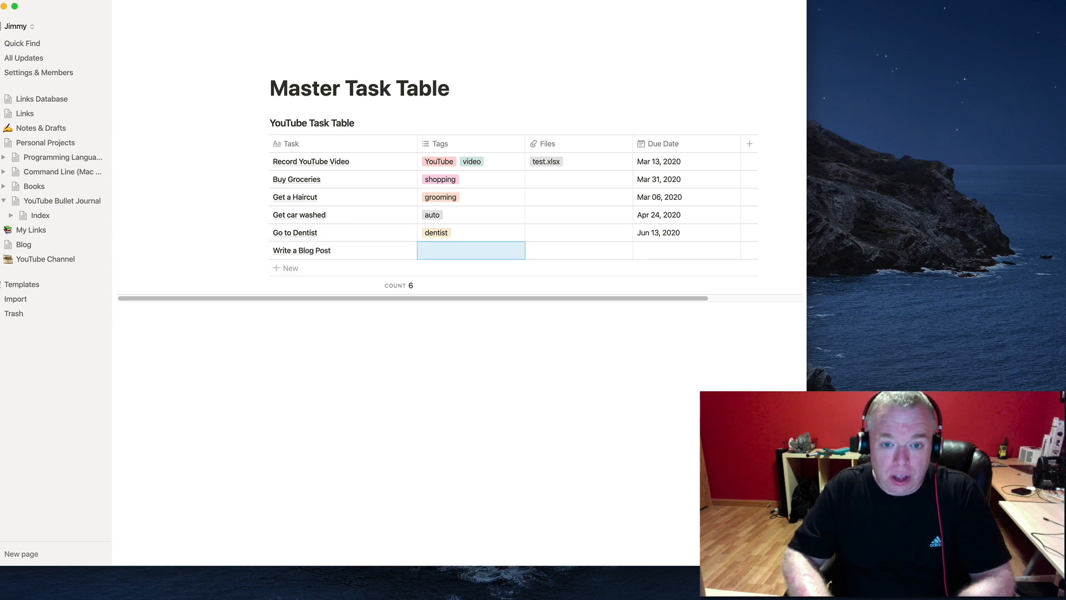
Tag the task with a new 'blog' tag and set its due date to Mar 23, 2020.
{"action": "type", "text": "blog"}
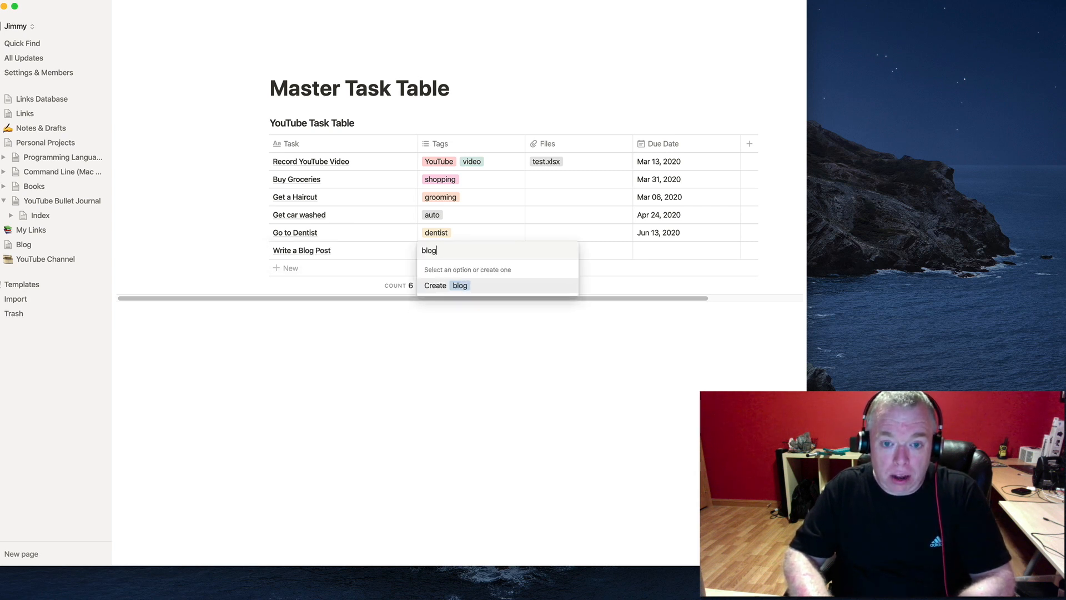
{"action": "key", "text": "Return"}
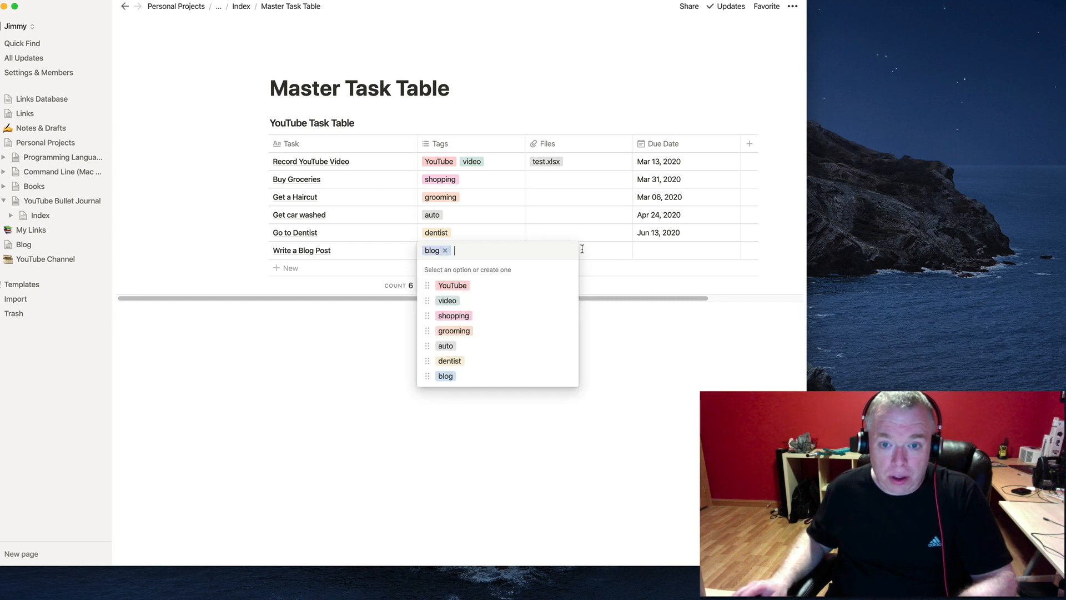
{"action": "left_click", "coordinate": [648, 247]}
{"action": "left_click", "coordinate": [651, 248]}
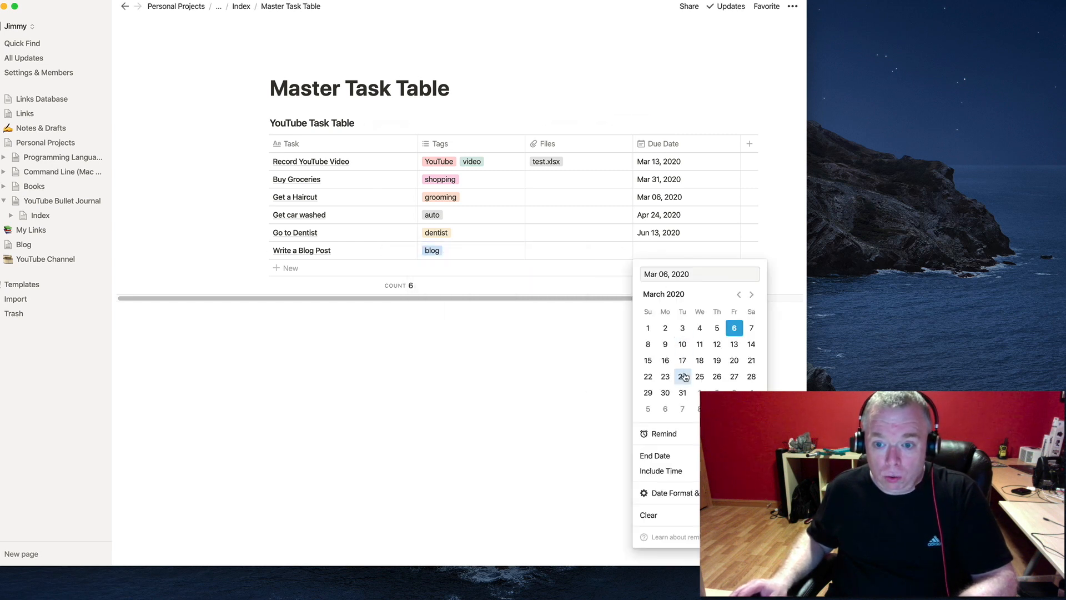
{"action": "left_click", "coordinate": [667, 378]}
{"action": "key", "text": "Escape"}
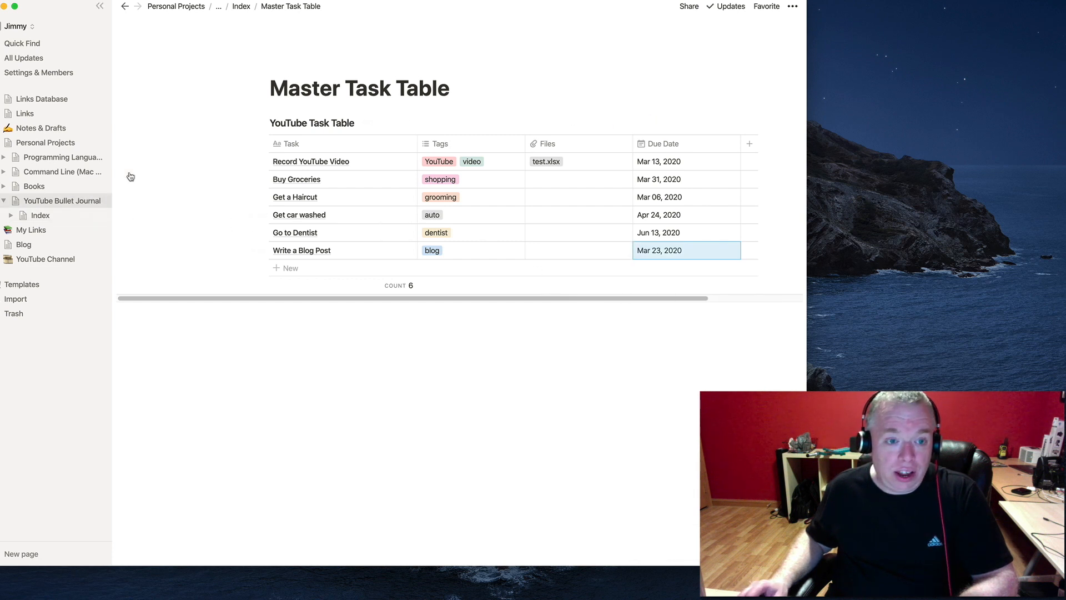
Open the Monthly Log and switch its YouTube Task Table to a table layout.
{"action": "left_click", "coordinate": [44, 215]}
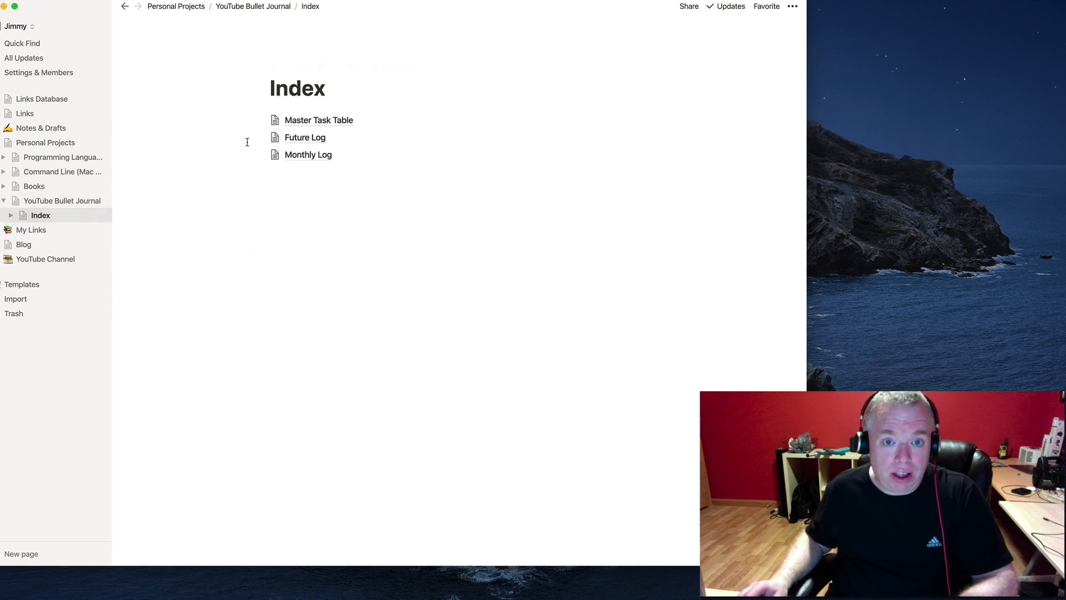
{"action": "left_click", "coordinate": [309, 154]}
{"action": "scroll", "coordinate": [488, 300], "scroll_direction": "down", "scroll_amount": 3}
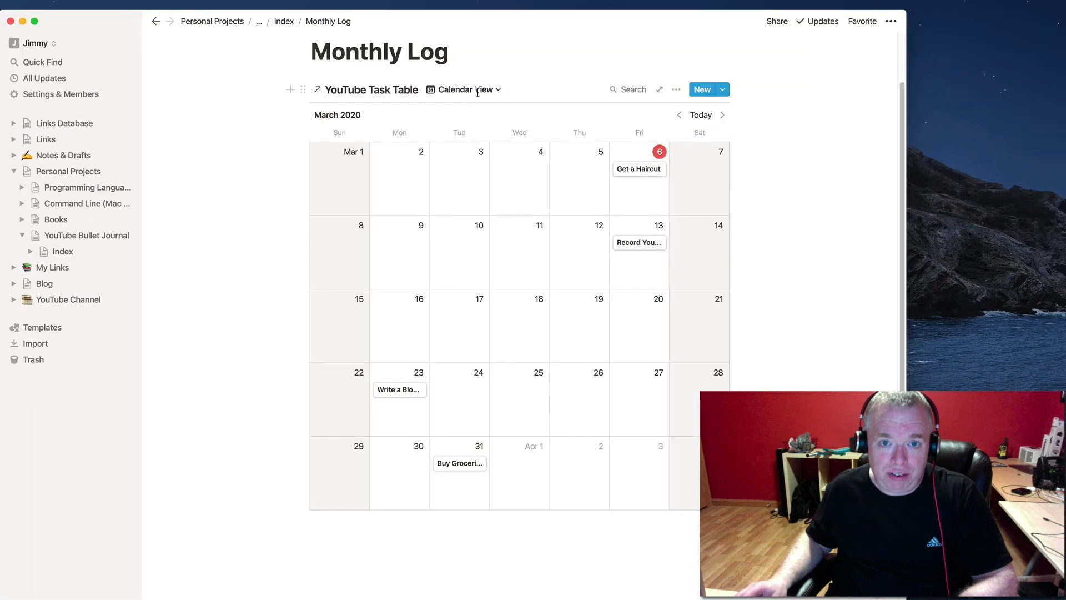
{"action": "left_click", "coordinate": [478, 92]}
{"action": "left_click", "coordinate": [464, 112]}
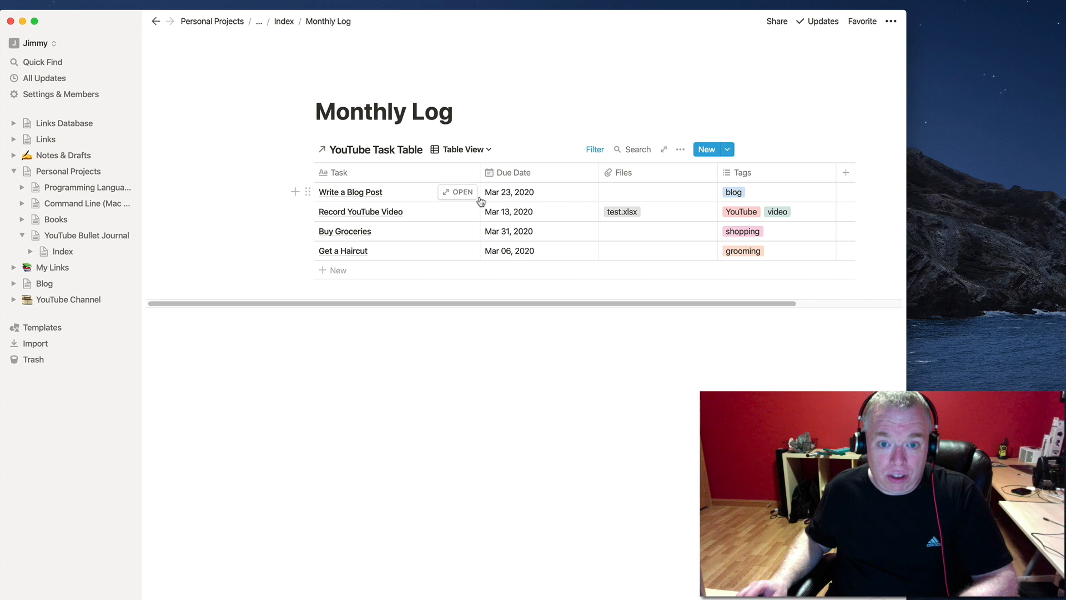
Sort the four March tasks by Due Date, earliest first.
{"action": "left_click", "coordinate": [534, 175]}
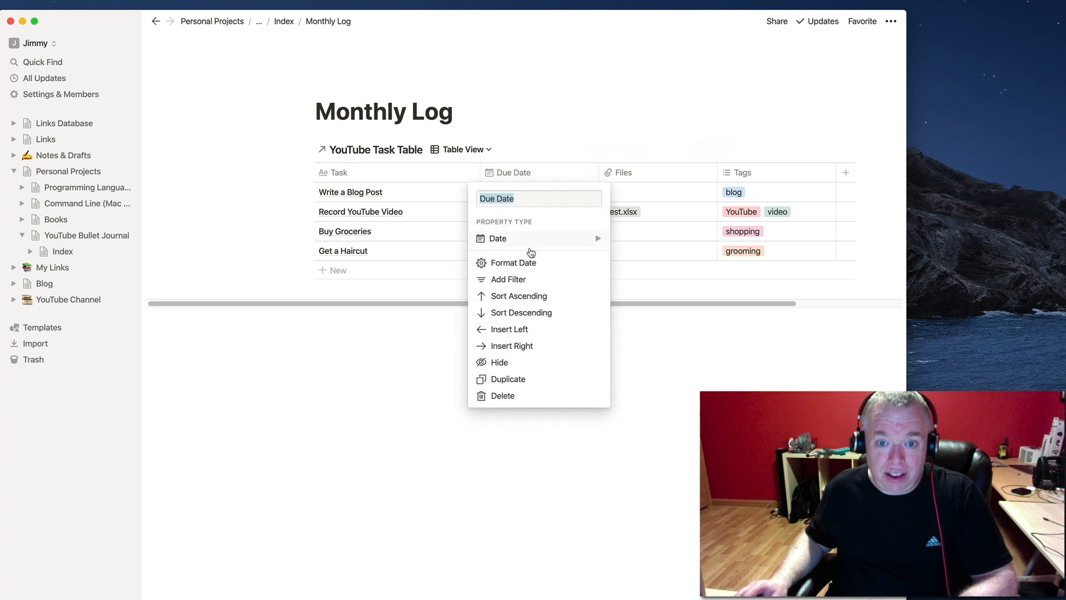
{"action": "left_click", "coordinate": [527, 298]}
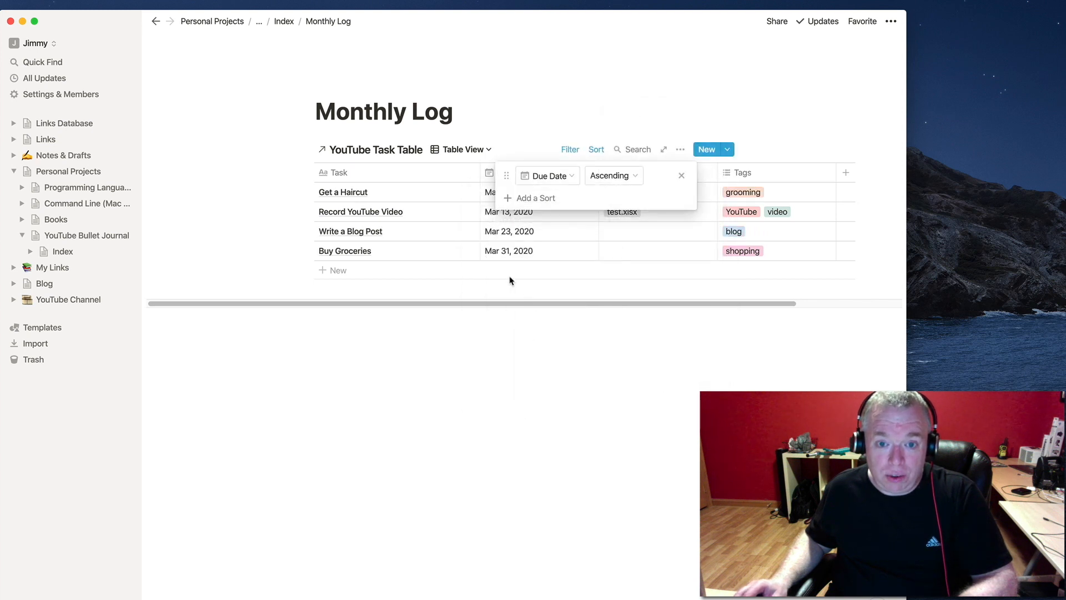
{"action": "left_click", "coordinate": [512, 279]}
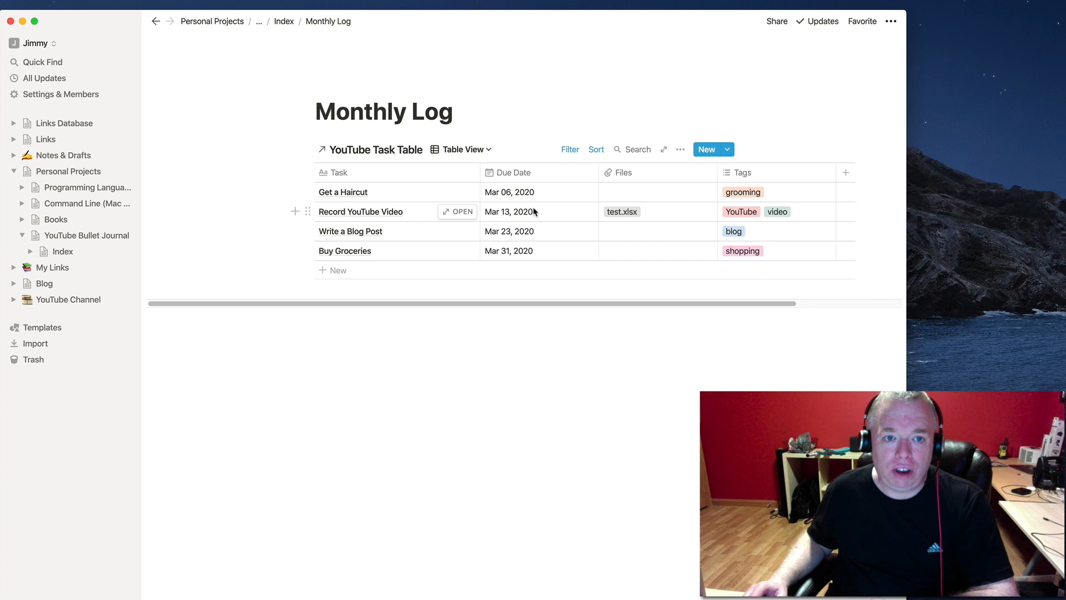
Create an empty Index sub-page titled 'Daily Log'.
{"action": "left_click", "coordinate": [287, 23]}
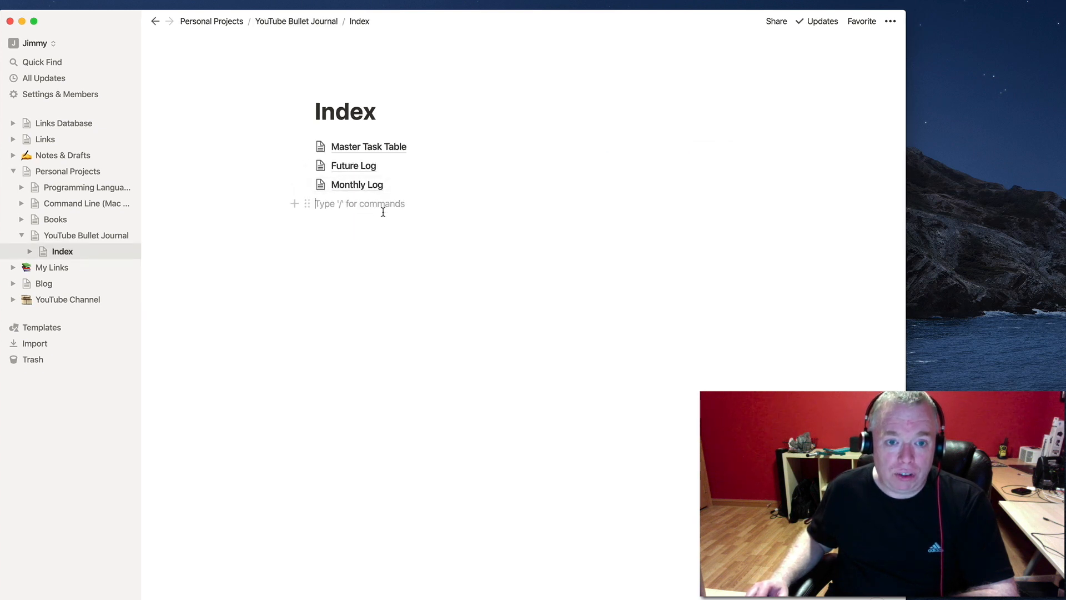
{"action": "type", "text": "/page"}
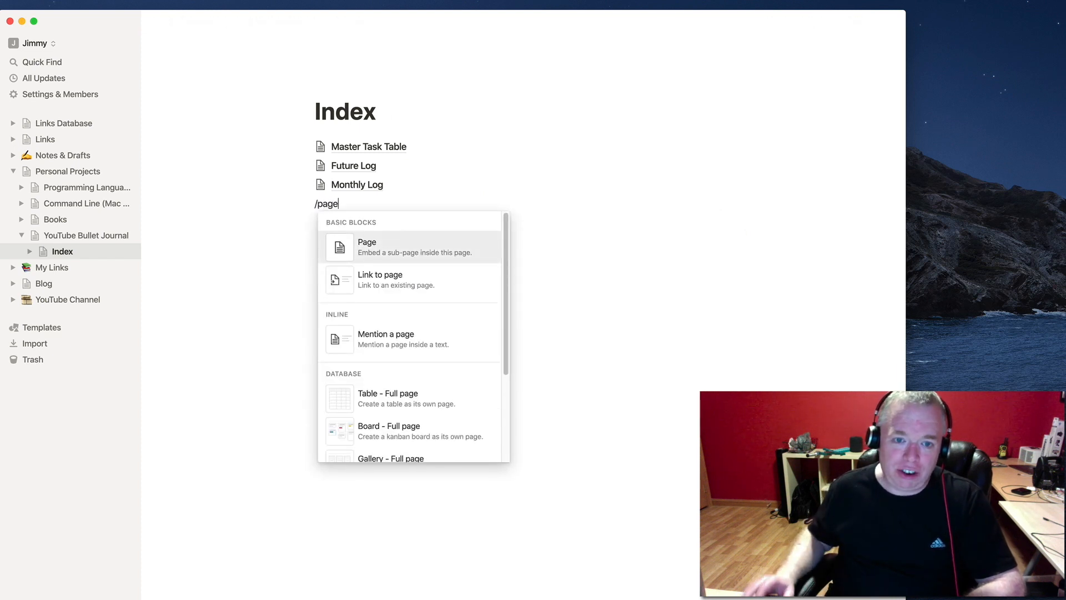
{"action": "left_click", "coordinate": [393, 250]}
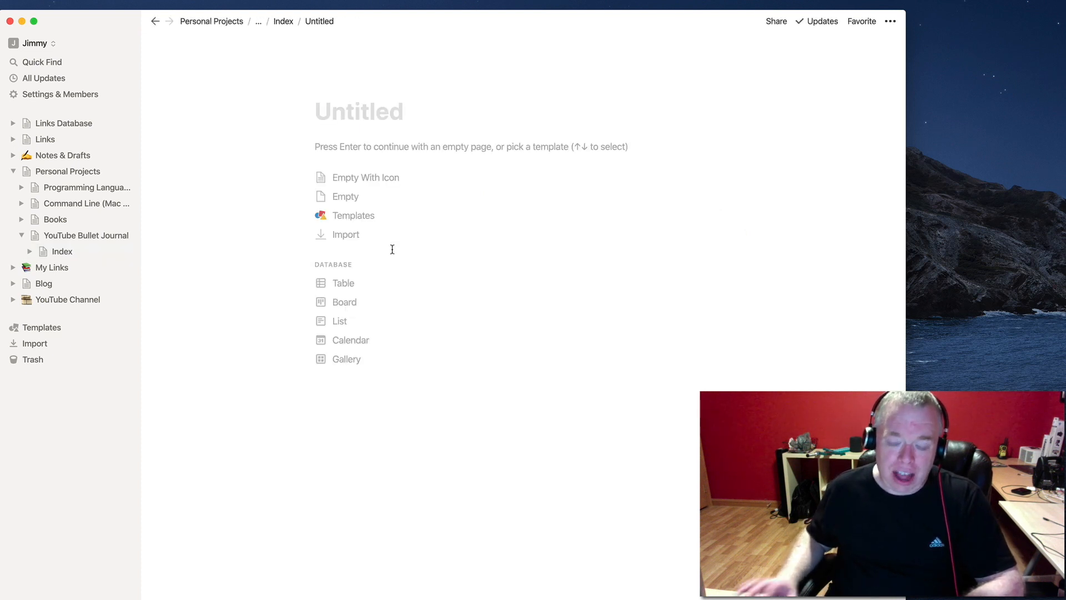
{"action": "type", "text": "Daily Log"}
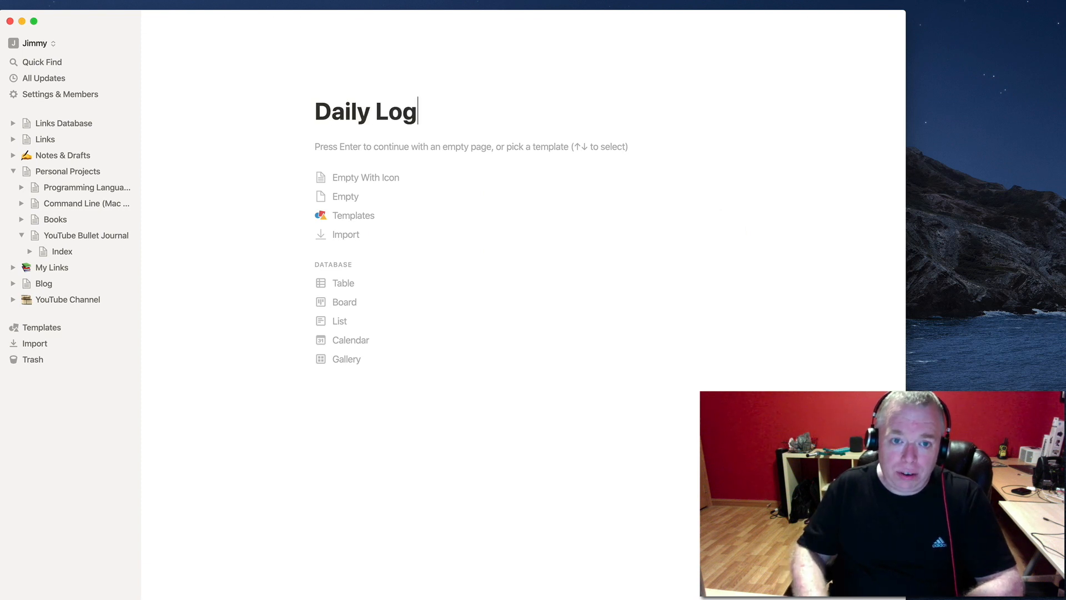
{"action": "key", "text": "Return"}
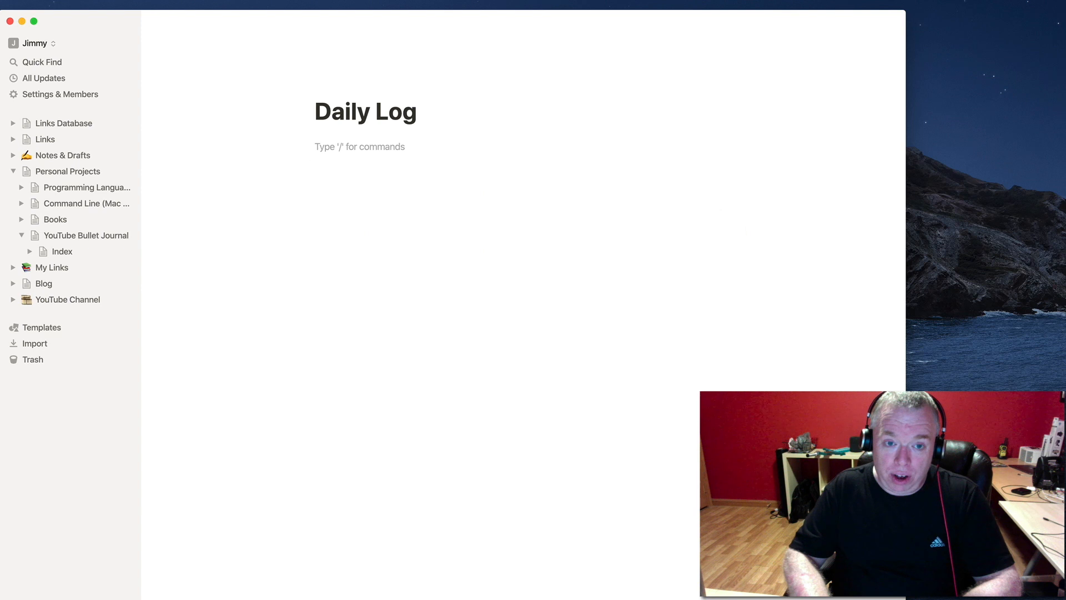
Start a linked database with /create and search for 'youtube'.
{"action": "type", "text": "/create"}
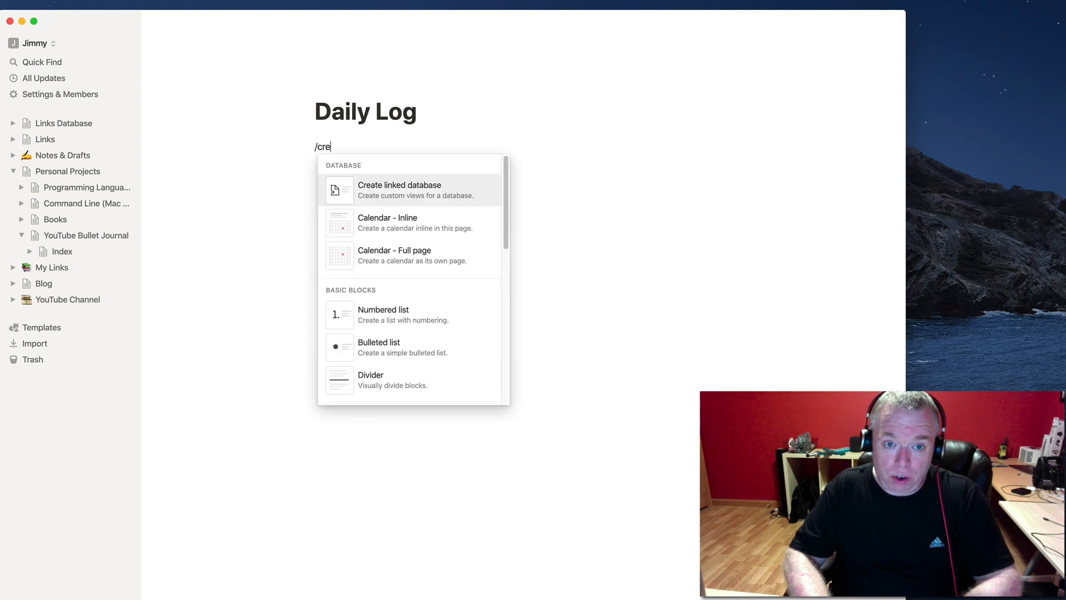
{"action": "left_click", "coordinate": [434, 197]}
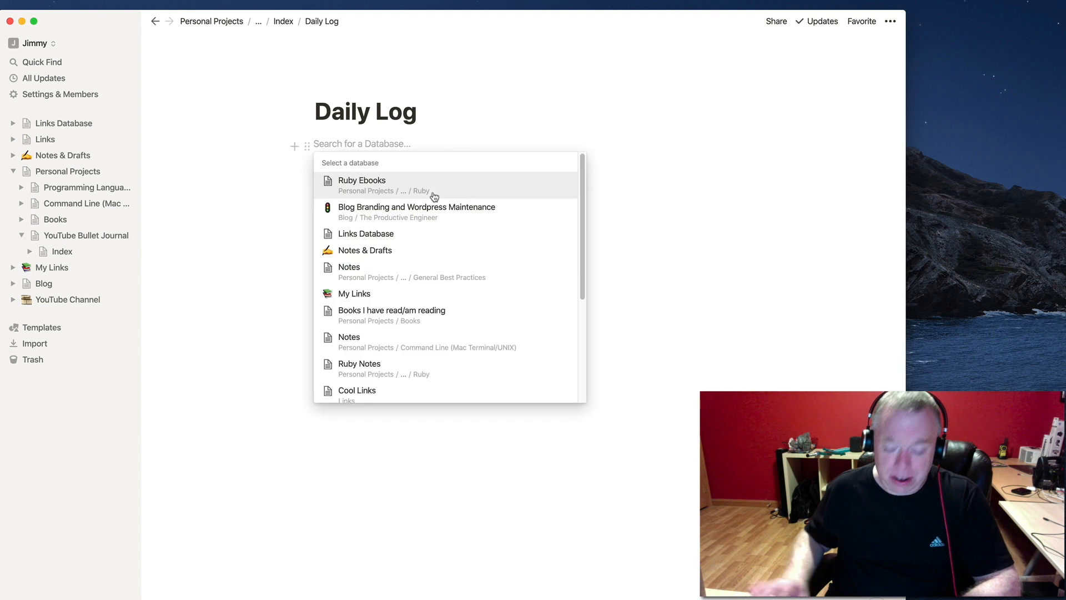
{"action": "type", "text": "youtube"}
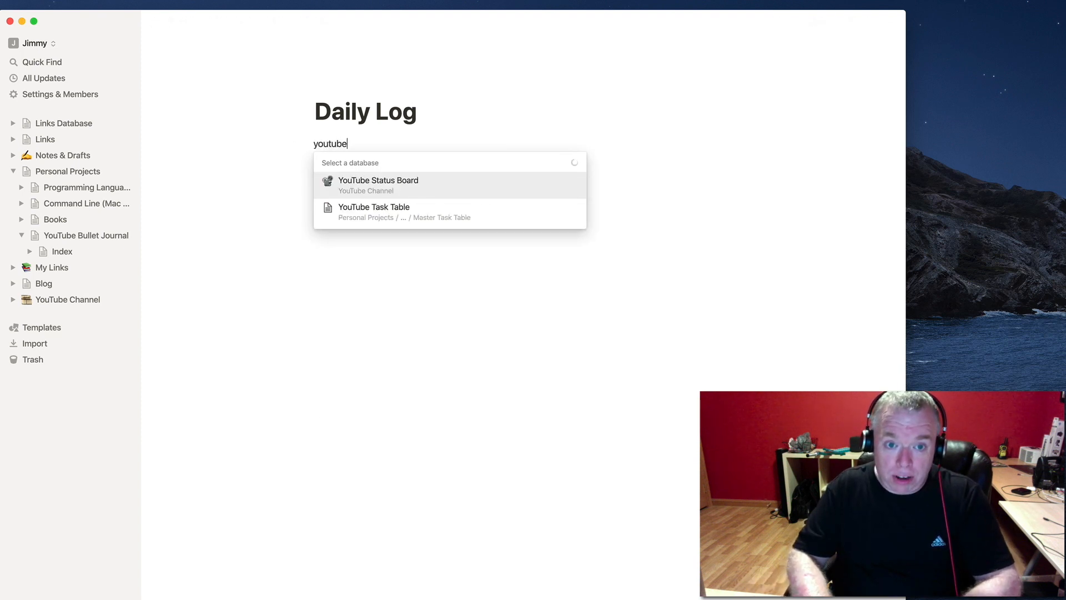
Link the YouTube Task Table with a Due Date filter of Today, then go back to Index.
{"action": "left_click", "coordinate": [446, 224]}
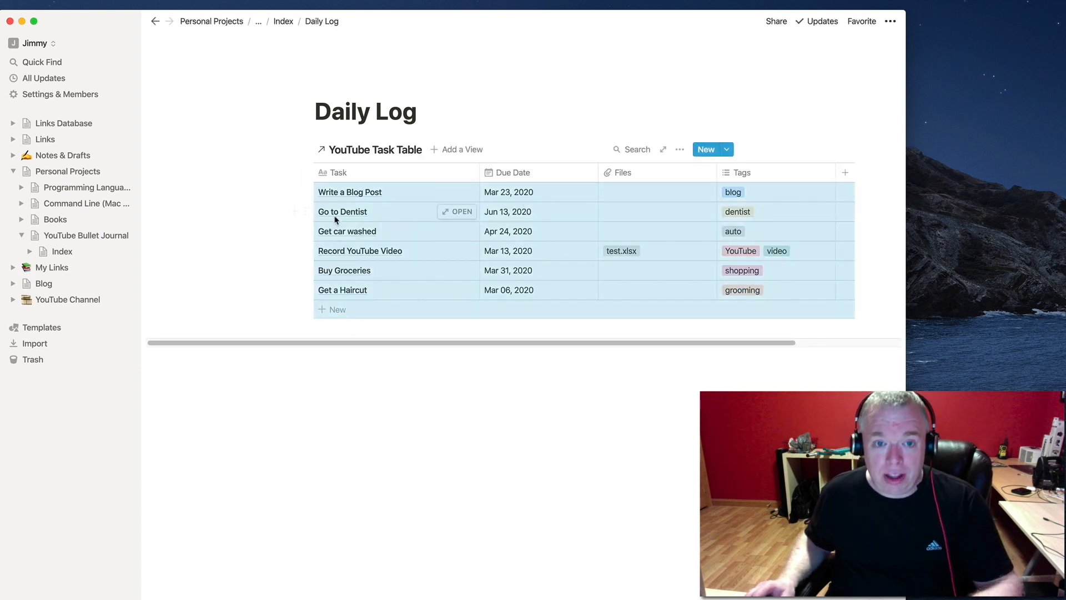
{"action": "left_click", "coordinate": [555, 175]}
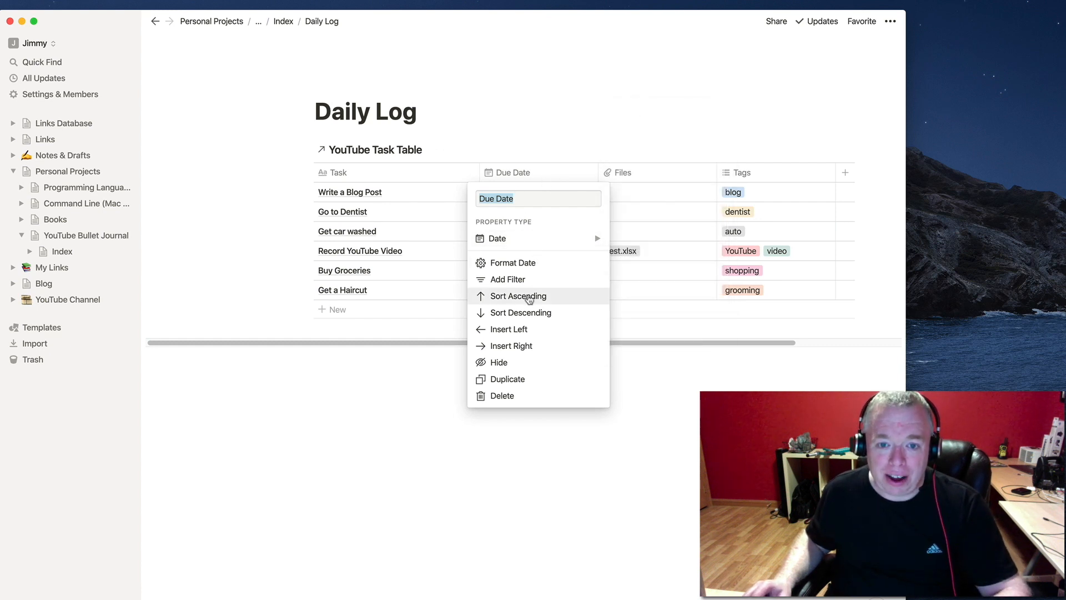
{"action": "left_click", "coordinate": [515, 278]}
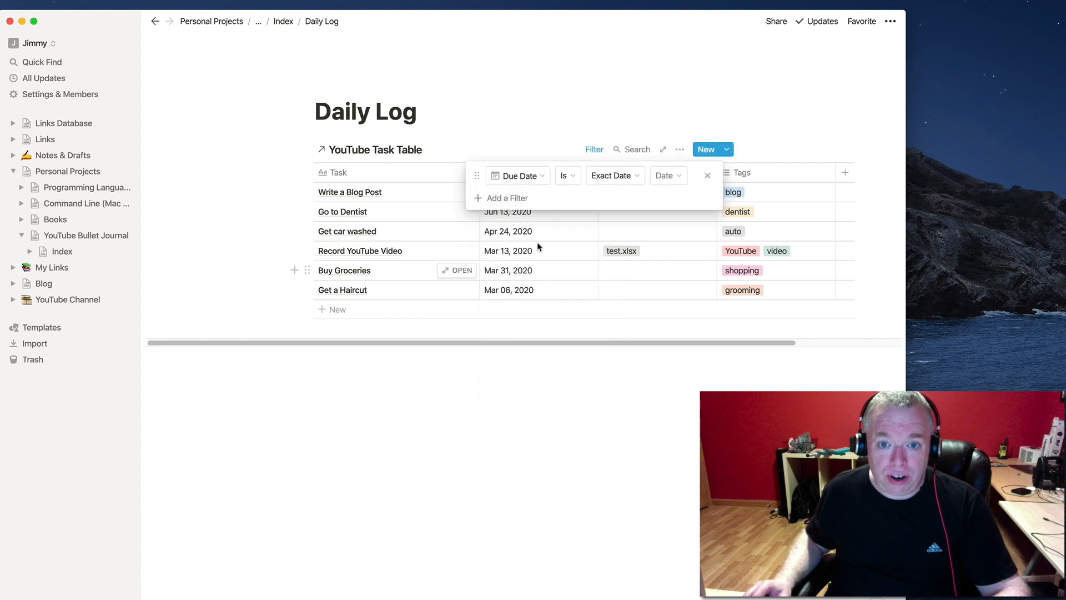
{"action": "left_click", "coordinate": [633, 177]}
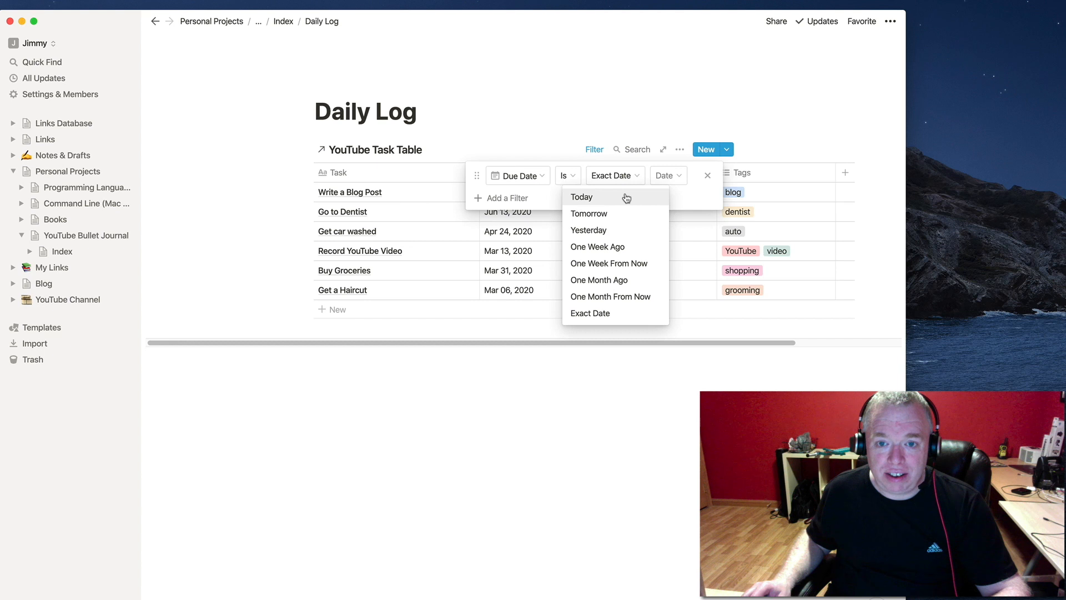
{"action": "left_click", "coordinate": [626, 197]}
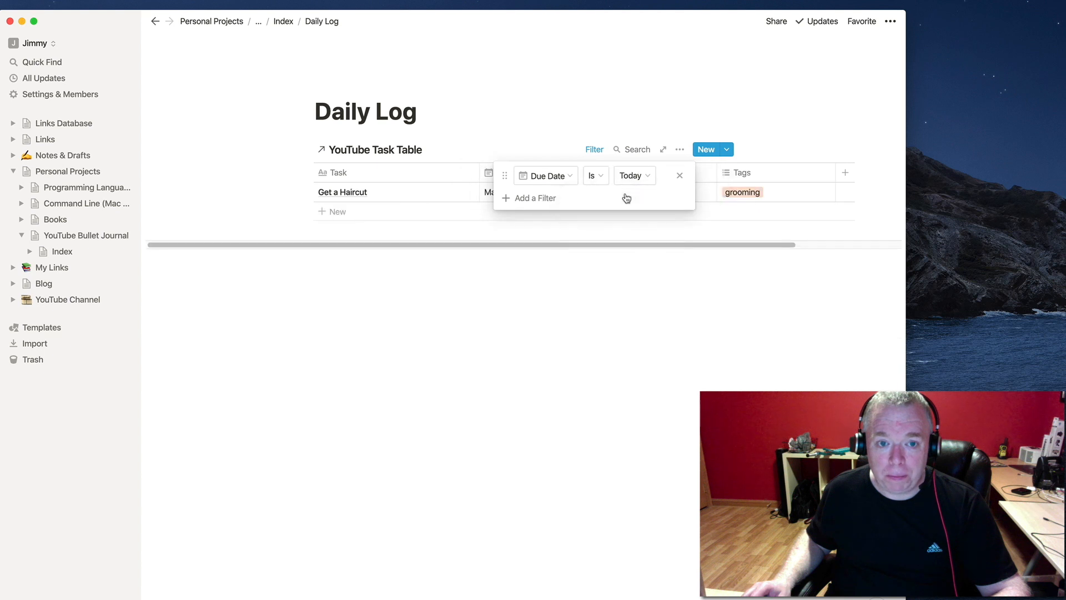
{"action": "left_click", "coordinate": [604, 230]}
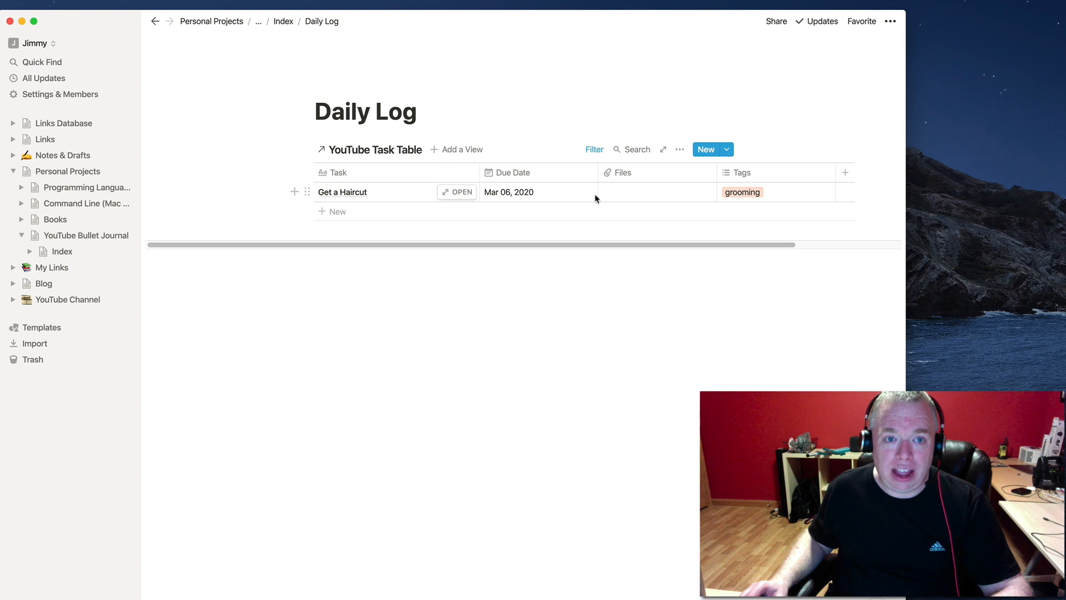
{"action": "left_click", "coordinate": [287, 25]}
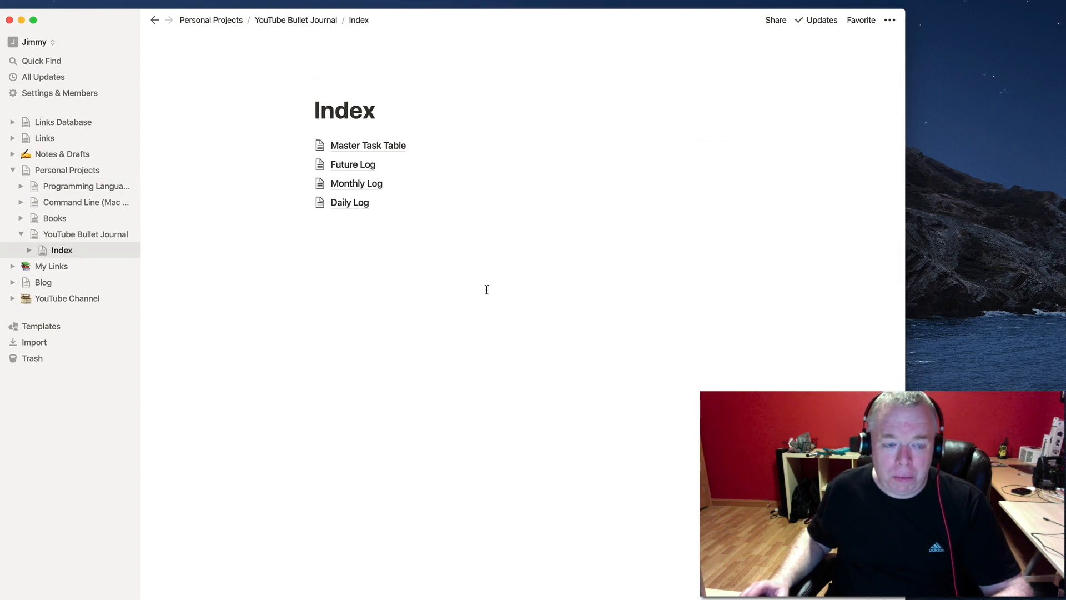